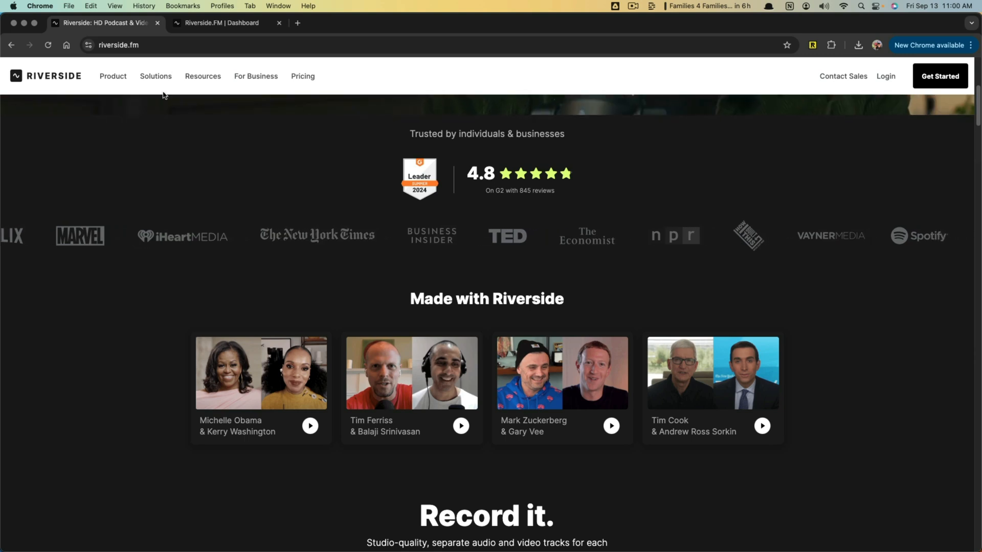
# - Create a new studio named Tutorial from the Riverside dashboard, with English as the transcription language
pyautogui.click(210, 24)
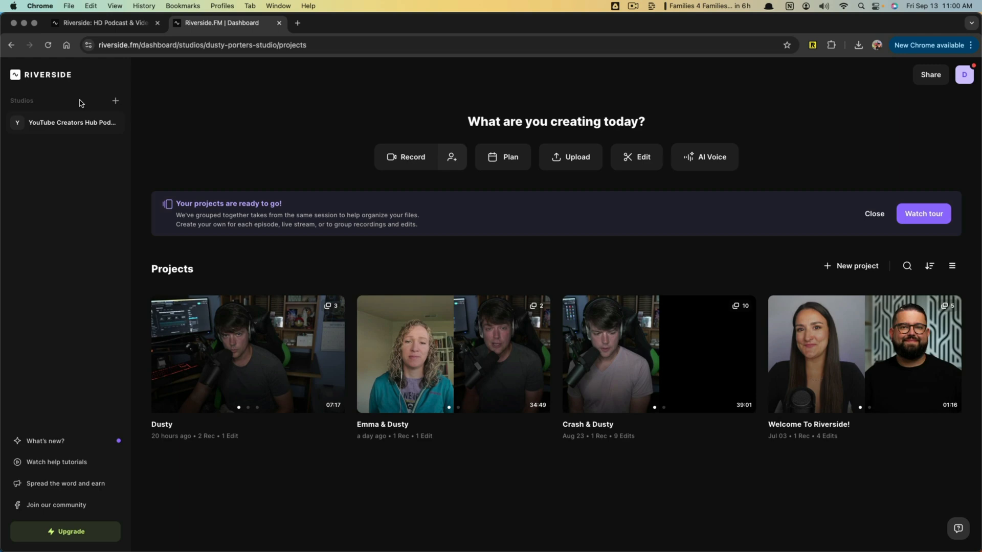
pyautogui.click(116, 102)
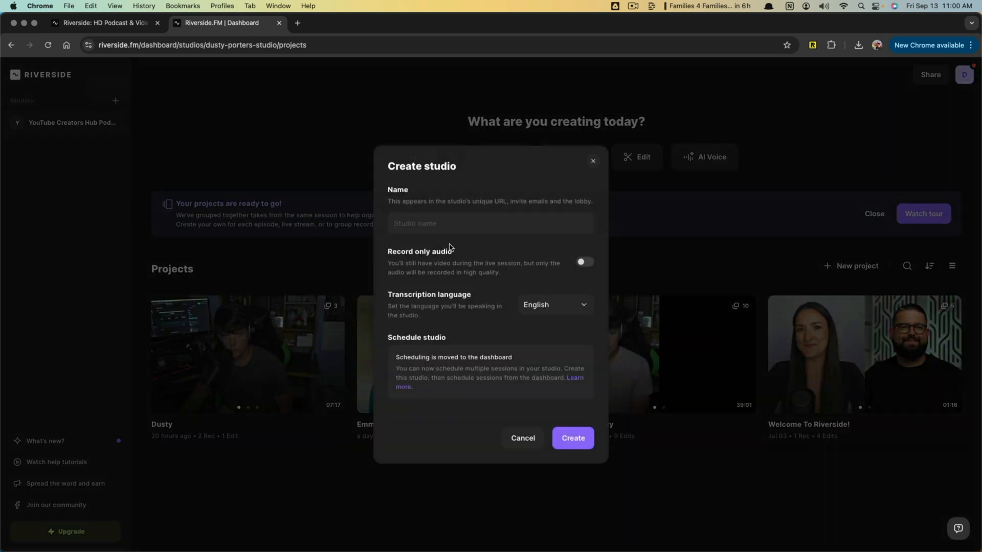
pyautogui.click(443, 223)
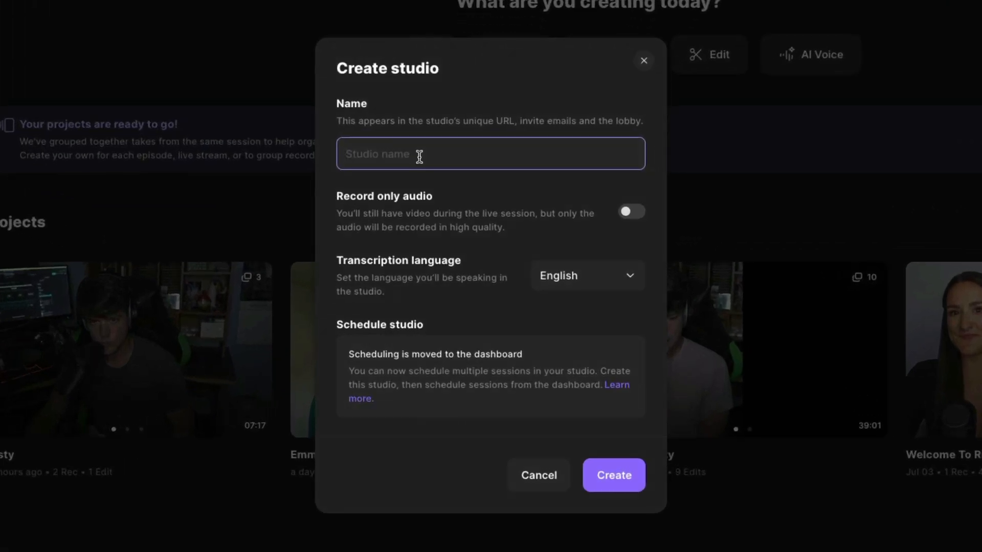
pyautogui.write('Te')
pyautogui.press('BackSpace')
pyautogui.press('BackSpace')
pyautogui.write('Tutorial')
pyautogui.click(615, 477)
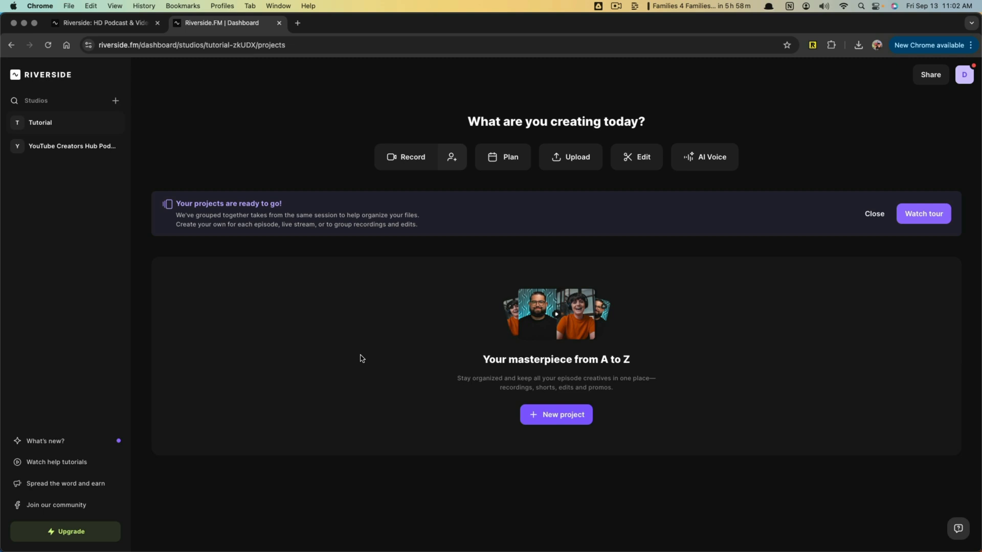
# - Enter the Tutorial studio's recording lobby, indicate that headphones are in use, and allow microphone access
pyautogui.click(400, 162)
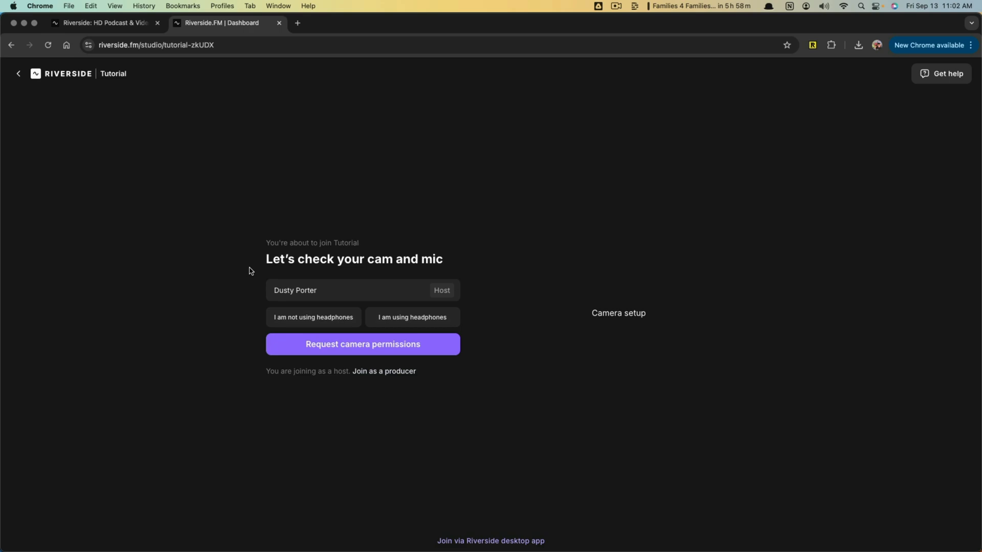
pyautogui.click(312, 293)
pyautogui.moveTo(321, 293); pyautogui.dragTo(192, 306)
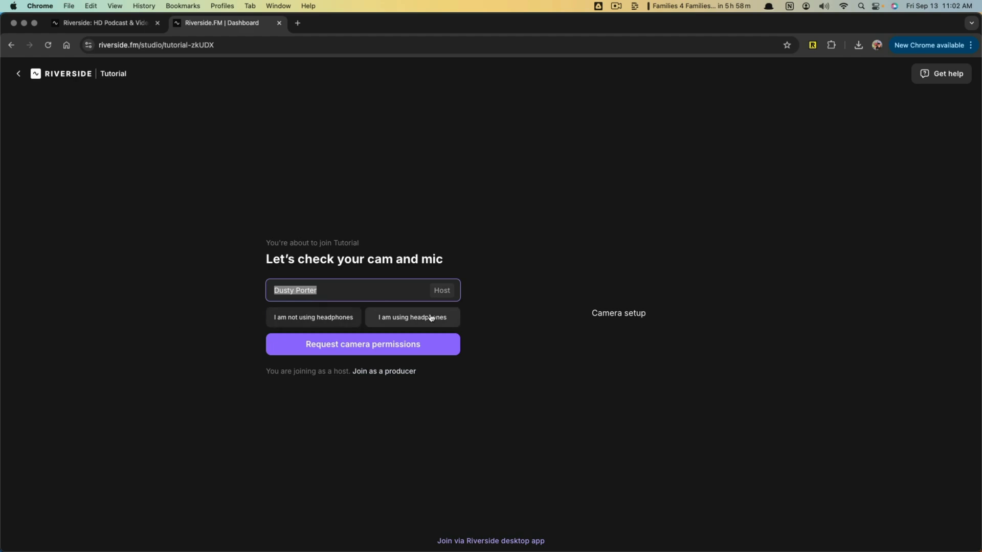
pyautogui.click(413, 322)
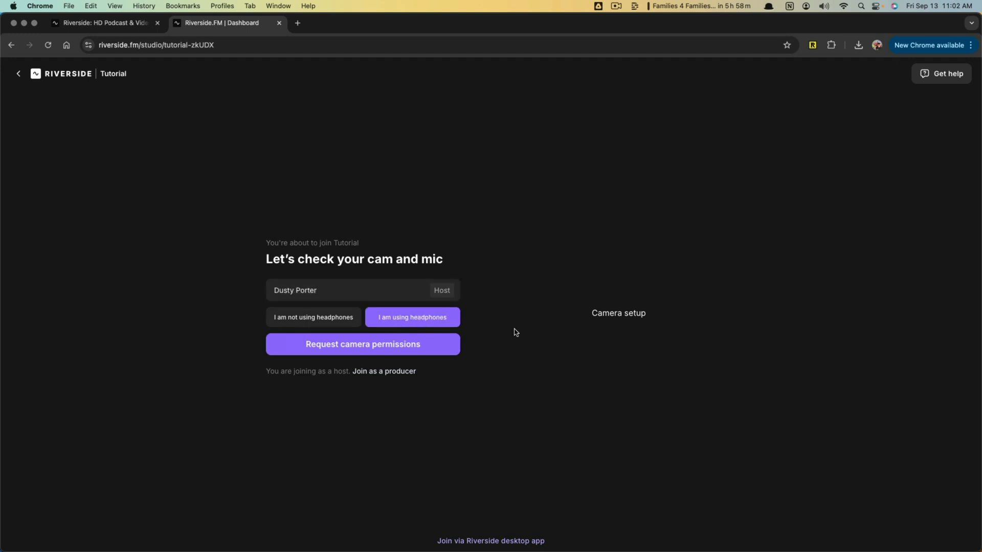
pyautogui.click(323, 352)
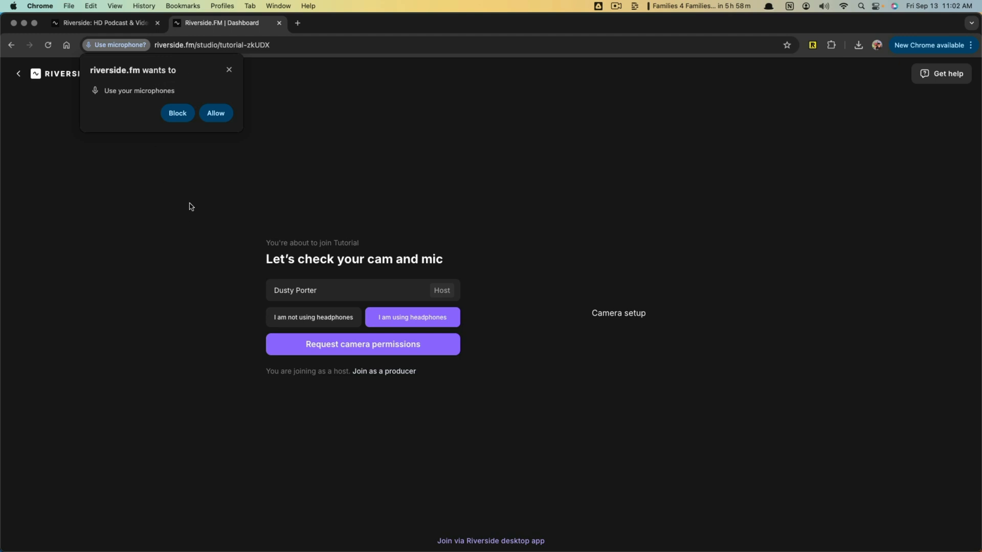
pyautogui.click(223, 114)
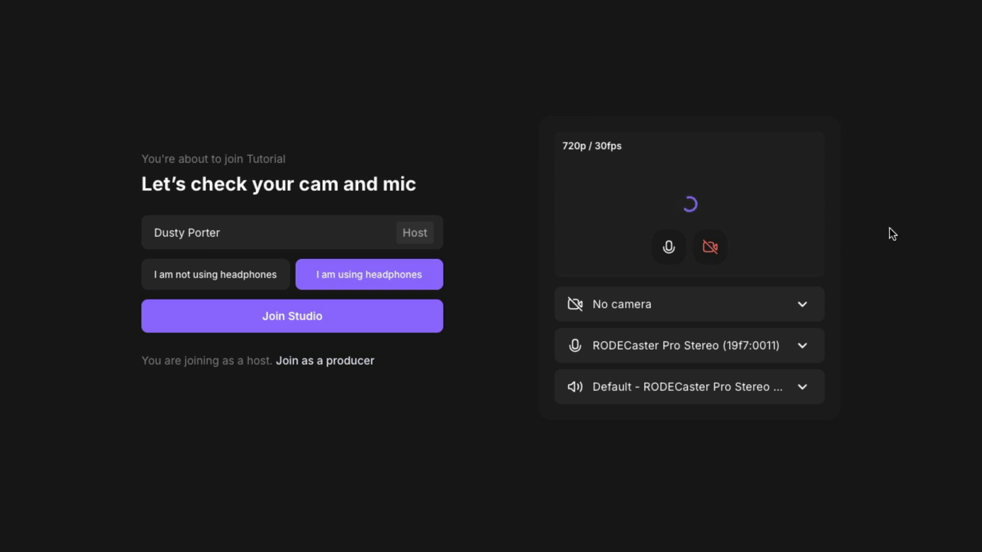
# - Review the camera and speaker choices, keep RODECaster Pro Stereo (19f7:0011) as the microphone, and join the studio
pyautogui.click(805, 305)
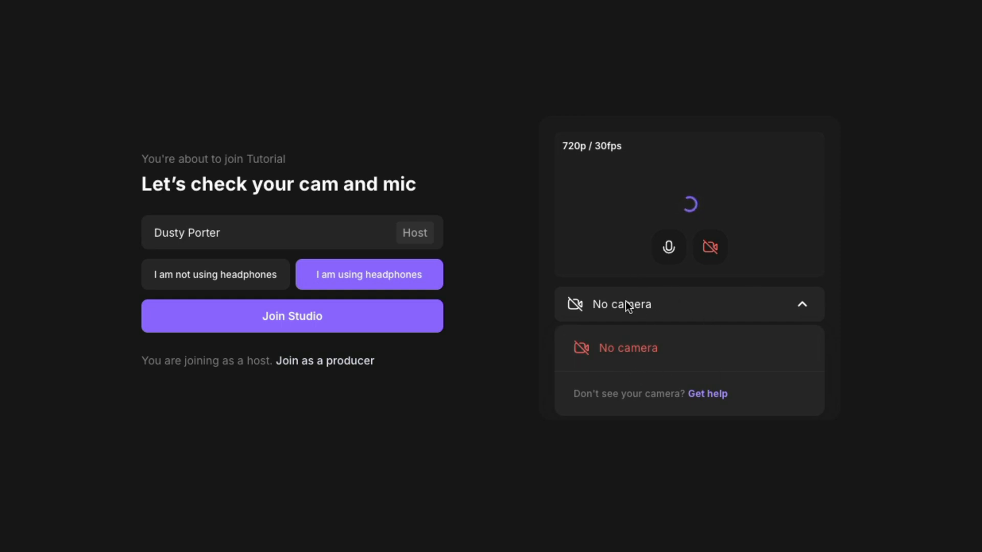
pyautogui.click(803, 306)
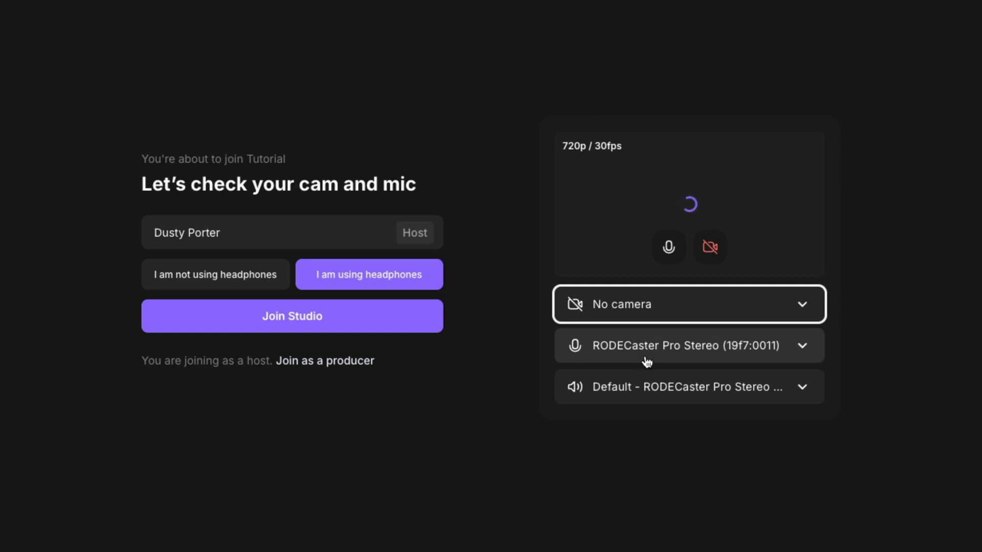
pyautogui.click(804, 346)
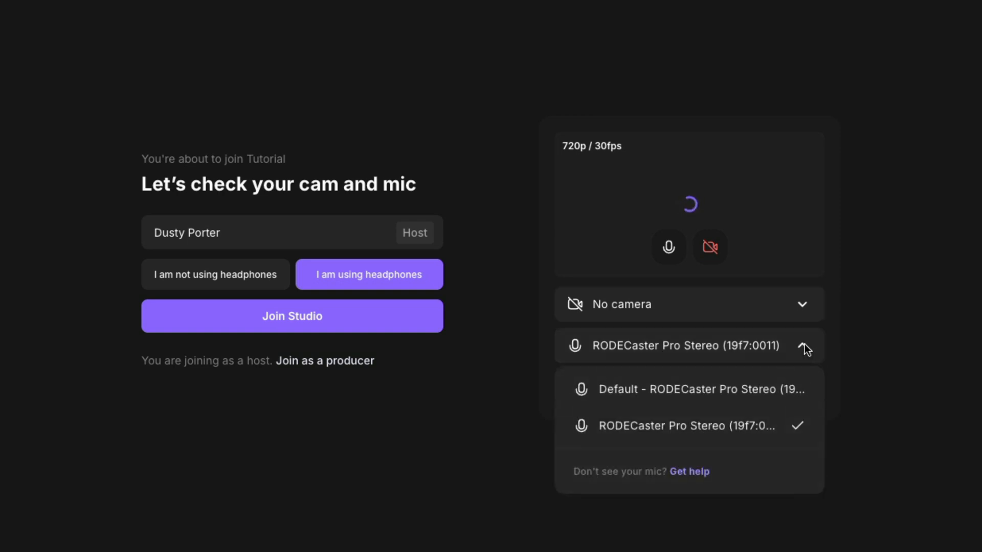
pyautogui.click(648, 431)
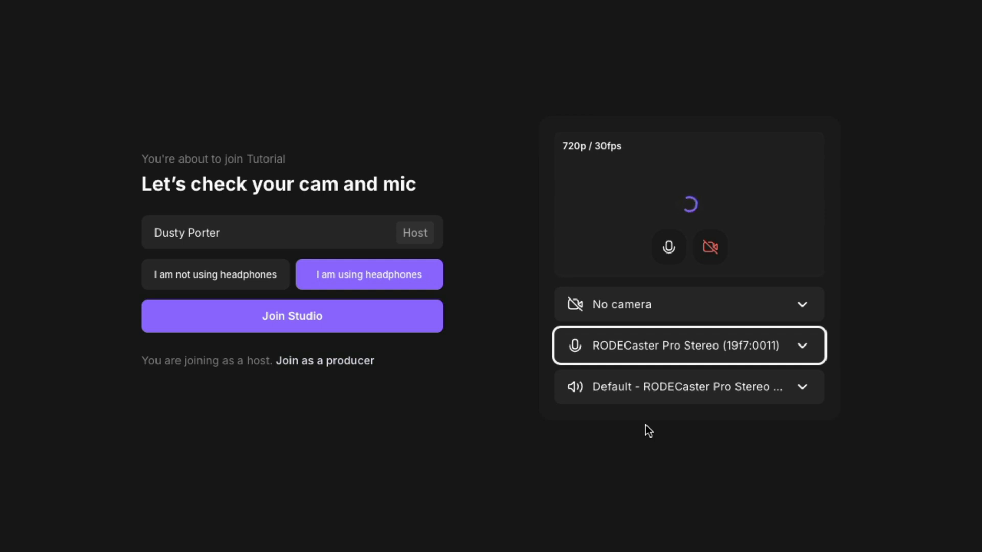
pyautogui.click(590, 386)
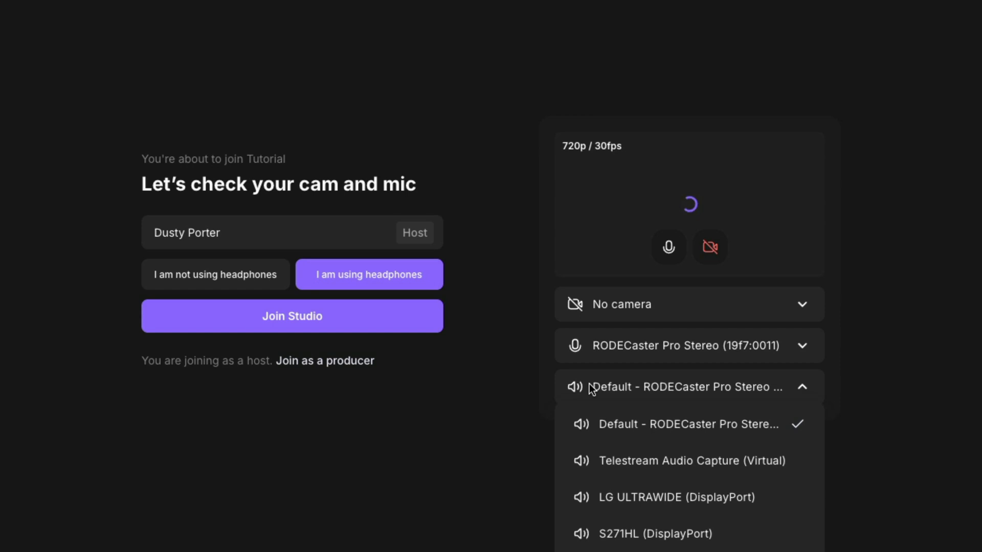
pyautogui.click(589, 387)
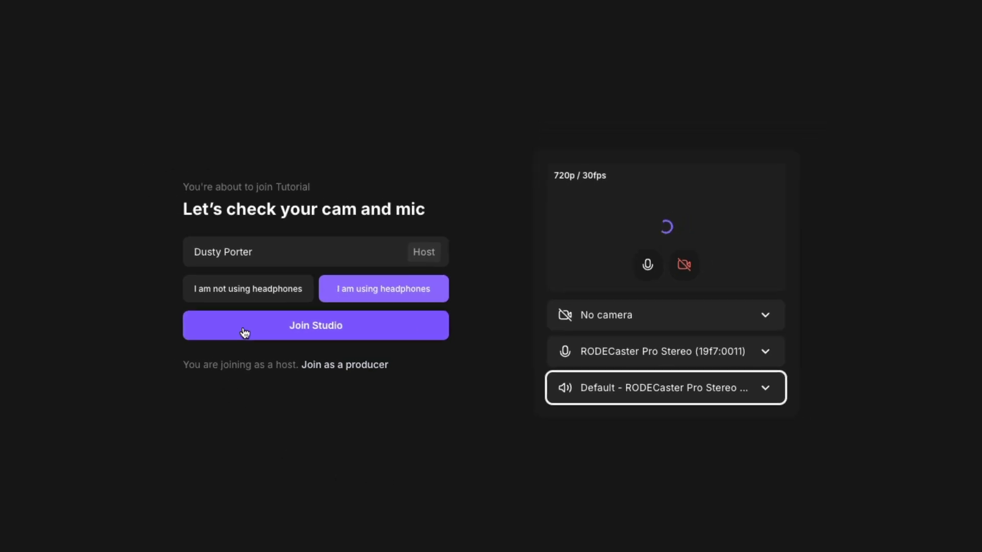
pyautogui.click(244, 332)
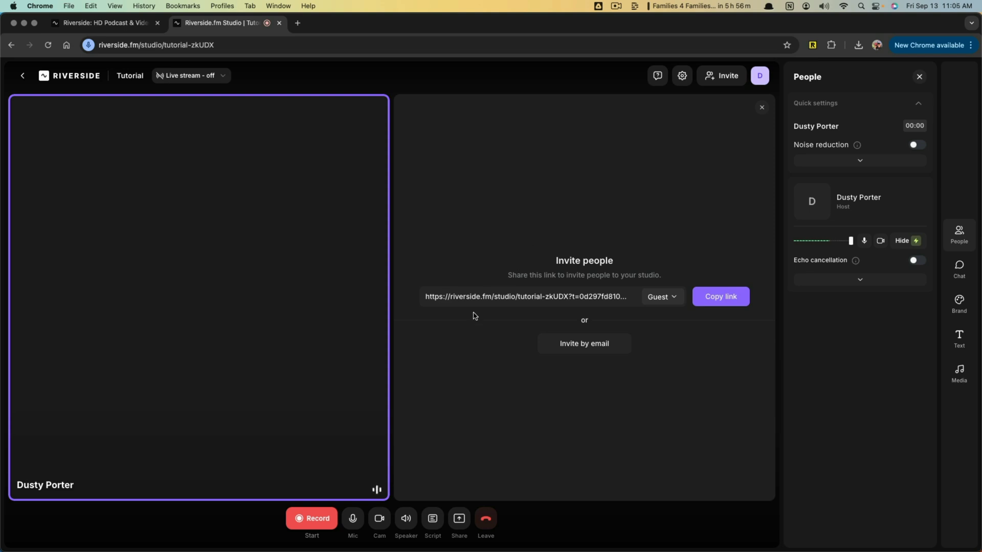
# - Copy the studio's invitation link for the Guest role
pyautogui.moveTo(459, 299); pyautogui.dragTo(529, 296)
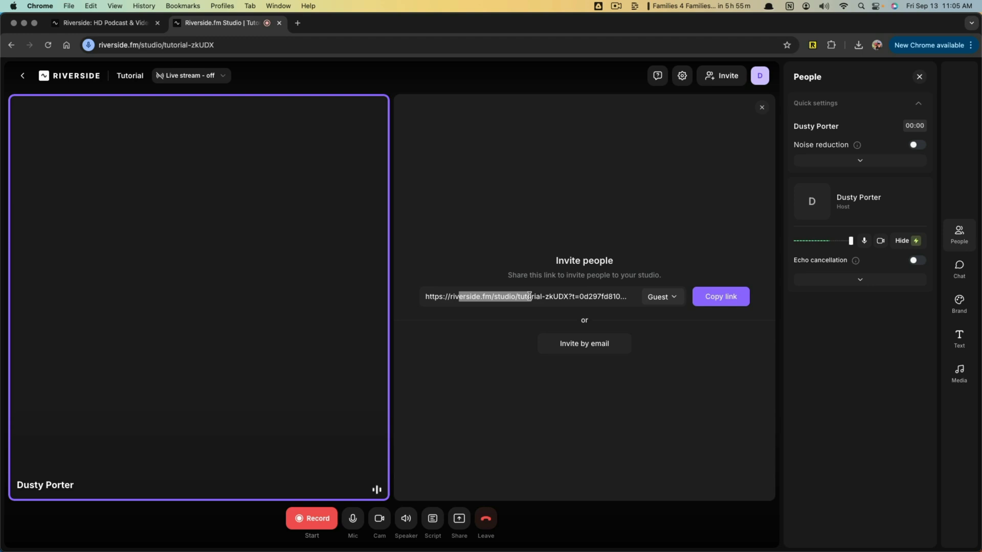
pyautogui.click(727, 296)
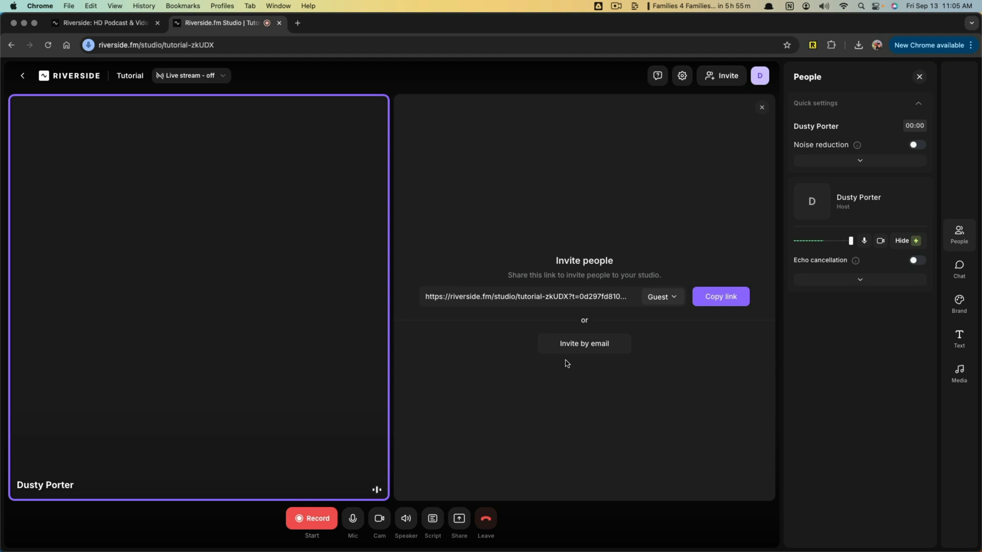
# - View the second project in the YouTube Creators Hub studio from the dashboard, and return to the Tutorial studio
pyautogui.click(23, 75)
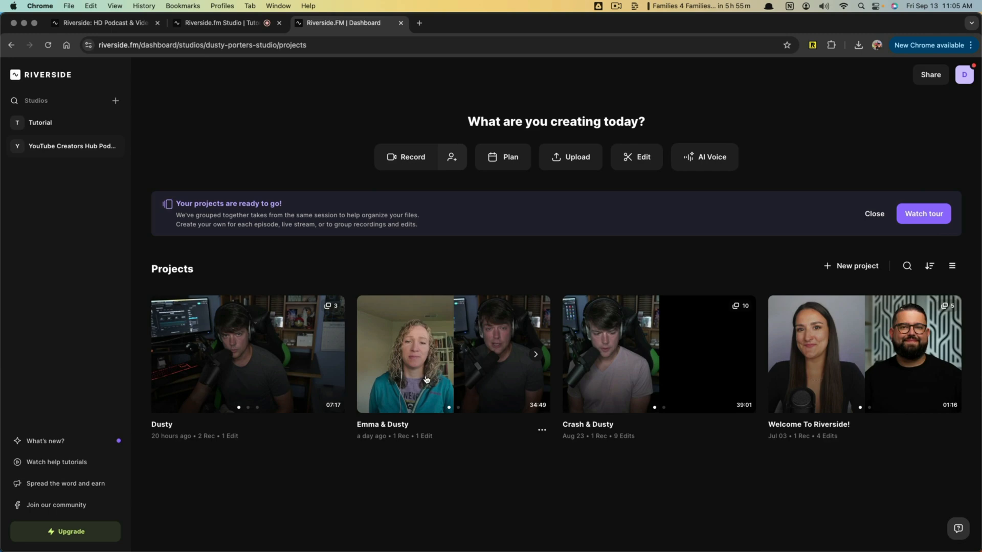
pyautogui.click(433, 356)
pyautogui.moveTo(156, 289)
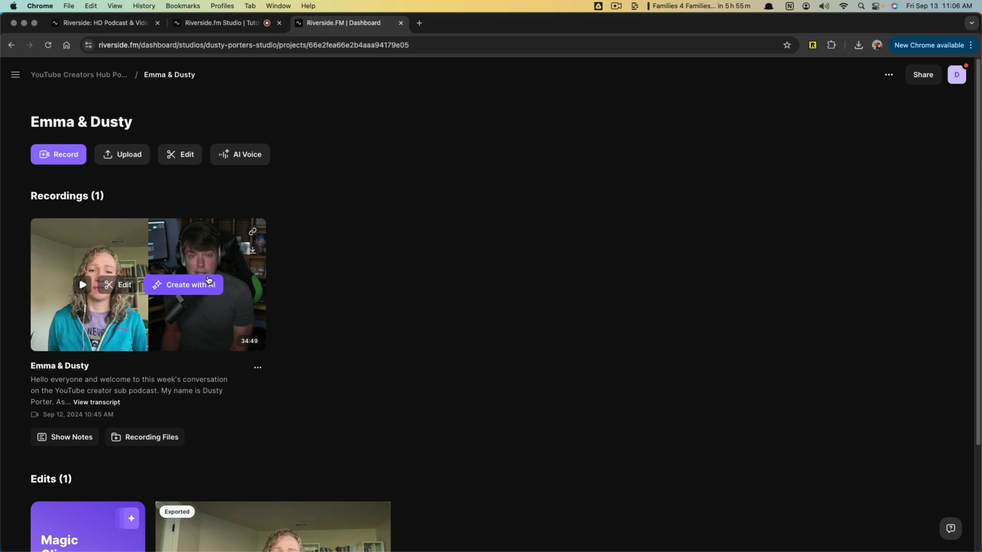
pyautogui.click(234, 27)
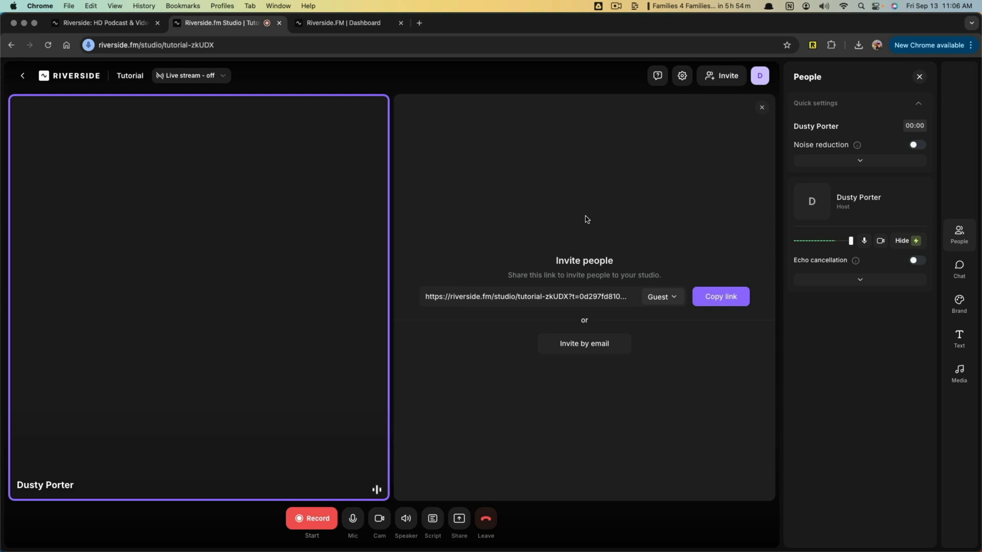
# - Start a real recording in the Tutorial studio and add a clip marker to it
pyautogui.click(315, 520)
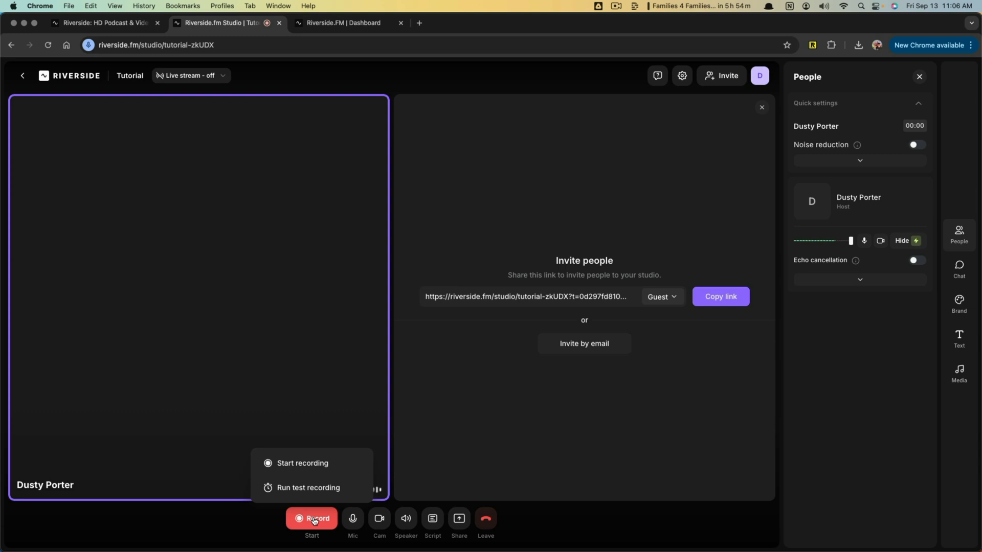
pyautogui.click(304, 465)
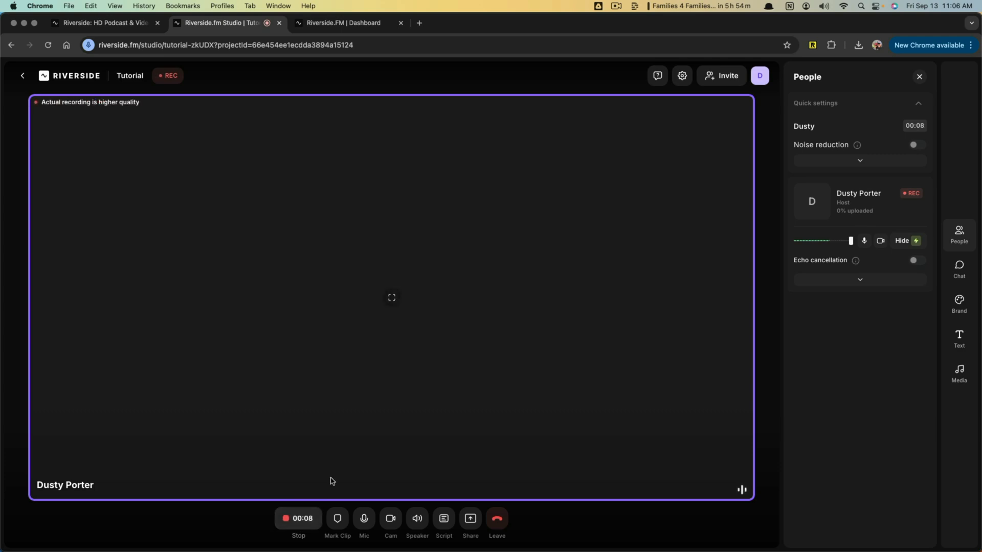
pyautogui.click(338, 520)
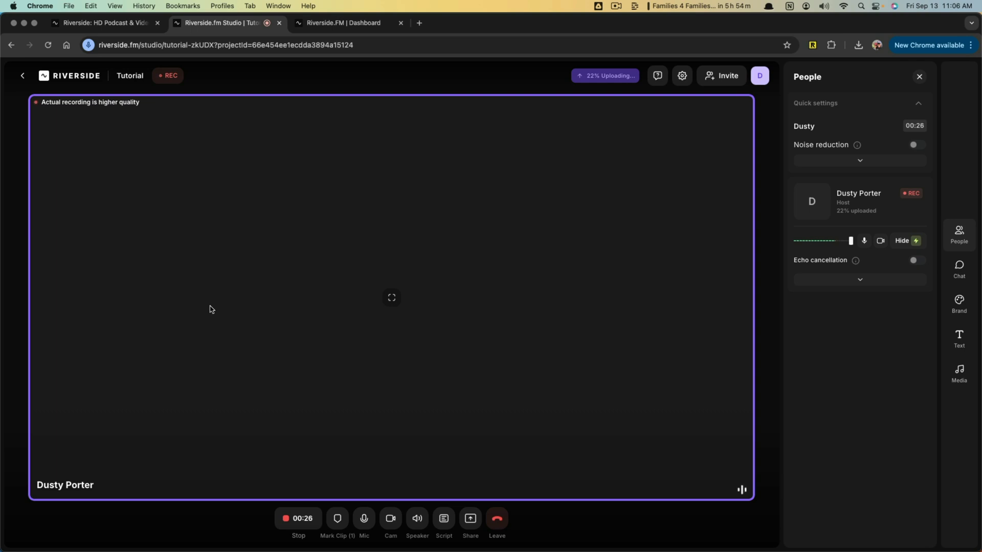
# - Look back at the opened podcast project's page, return to the live recording, and check its upload progress
pyautogui.click(341, 24)
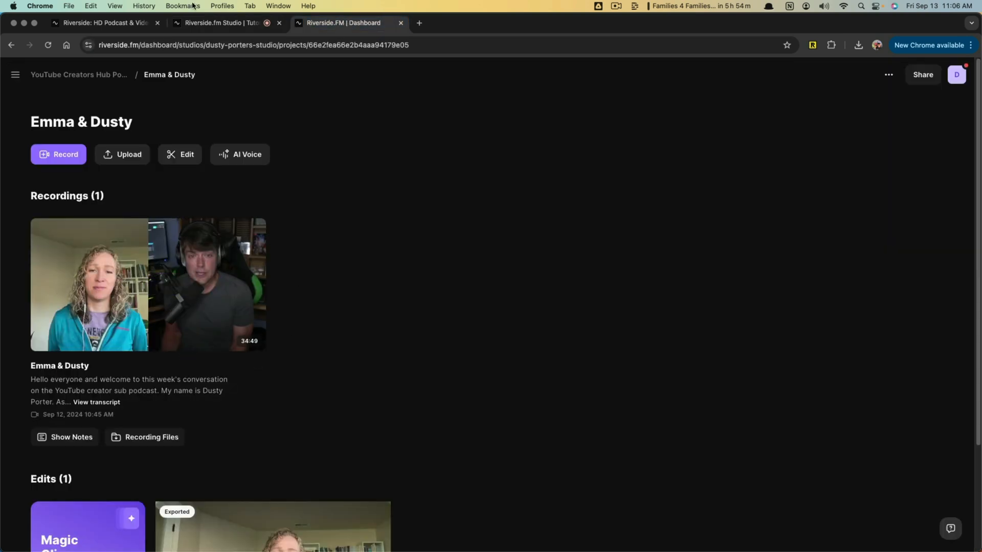
pyautogui.click(215, 22)
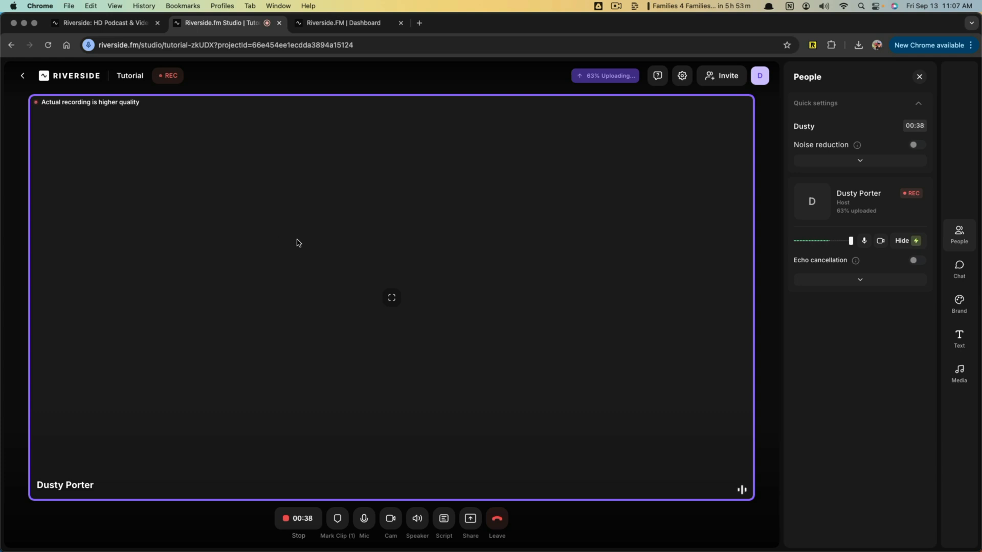
pyautogui.moveTo(588, 85)
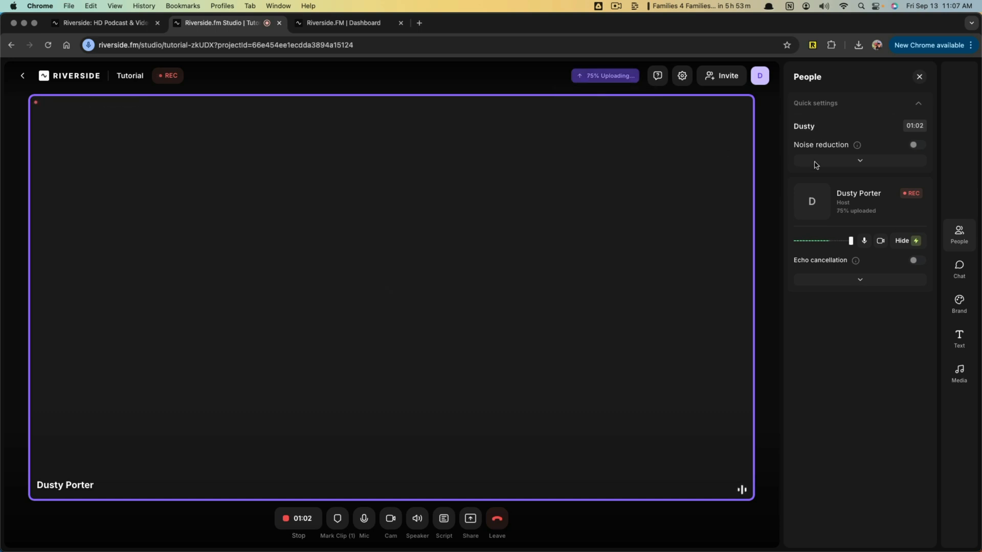
pyautogui.click(802, 125)
pyautogui.doubleClick(802, 125)
pyautogui.click(859, 302)
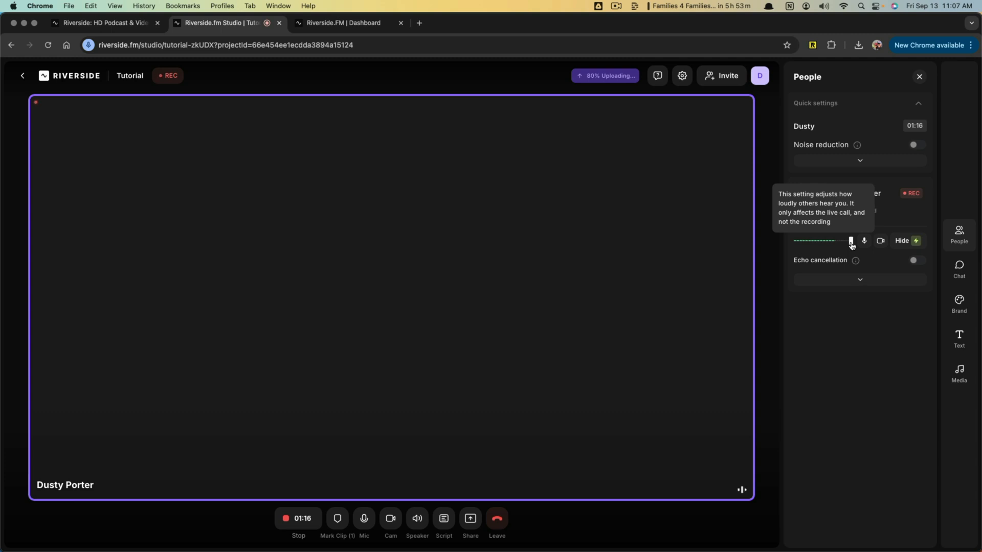
# - Try the host's live-call volume control, and mute and unmute the host's microphone
pyautogui.moveTo(851, 245)
pyautogui.mouseDown()
pyautogui.moveTo(827, 246)
pyautogui.moveTo(851, 246)
pyautogui.mouseUp()
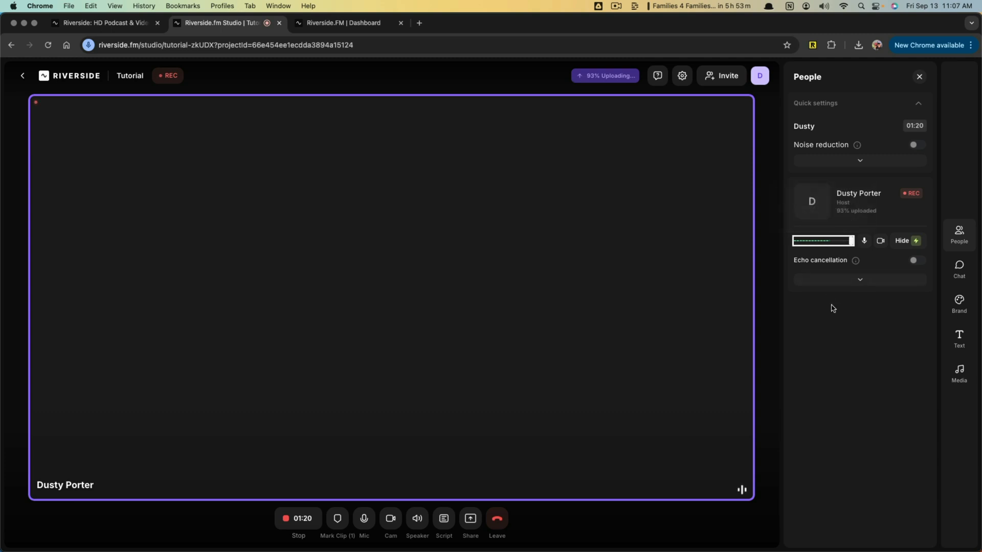
pyautogui.click(869, 243)
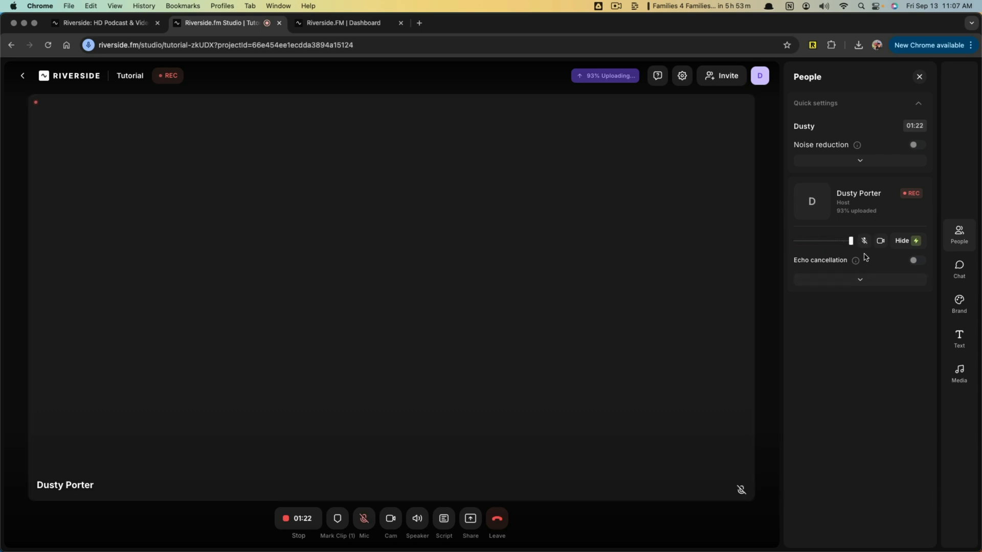
pyautogui.click(864, 241)
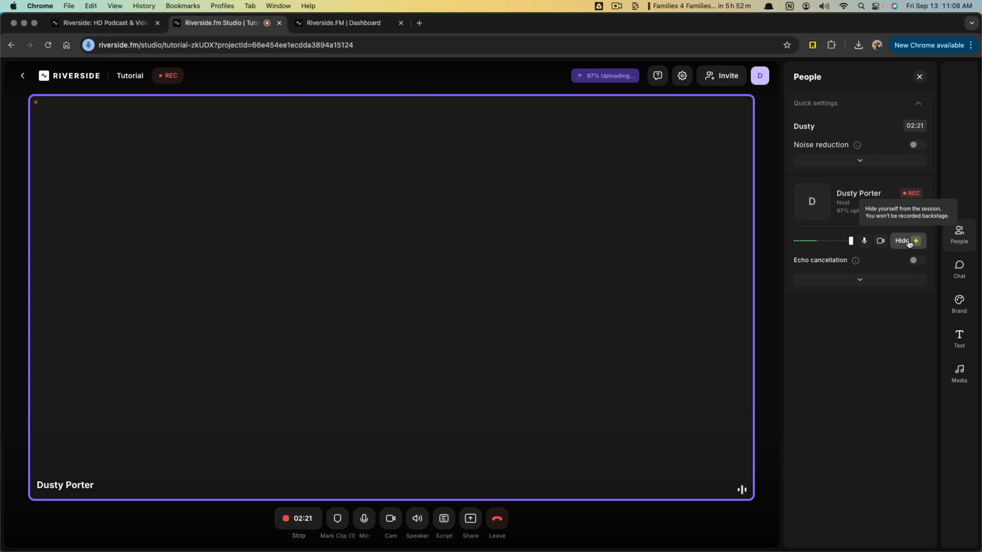
# - Expand the host's details to examine the uploaded data, platform, camera, microphone and speaker, and collapse them again
pyautogui.click(863, 277)
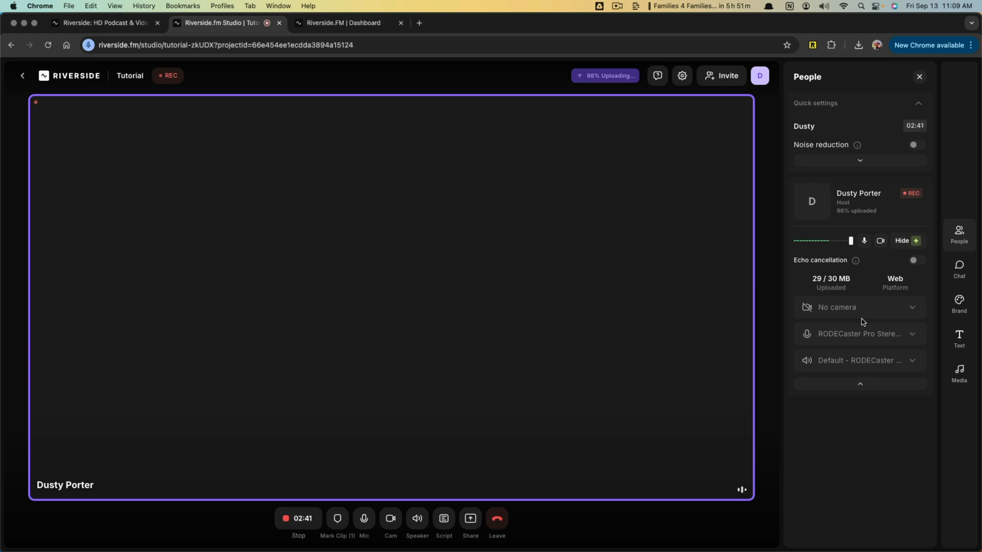
pyautogui.click(838, 384)
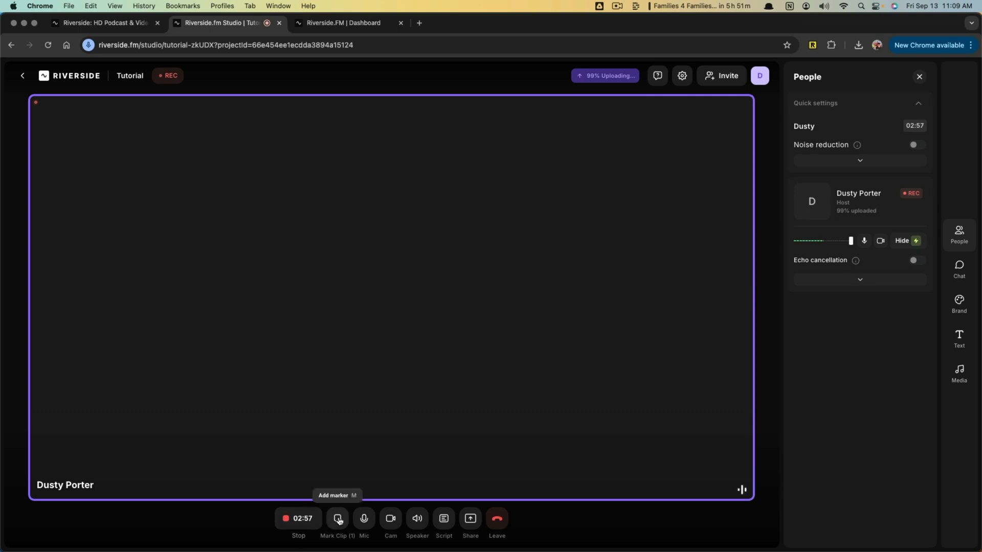
# - Mute the microphone from the recording controls while the session keeps recording
pyautogui.click(364, 519)
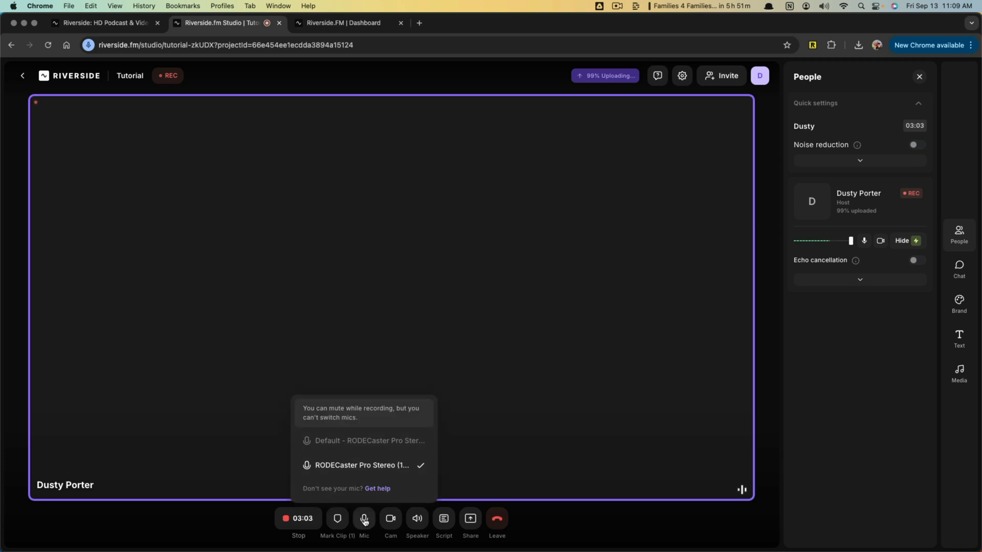
pyautogui.click(364, 519)
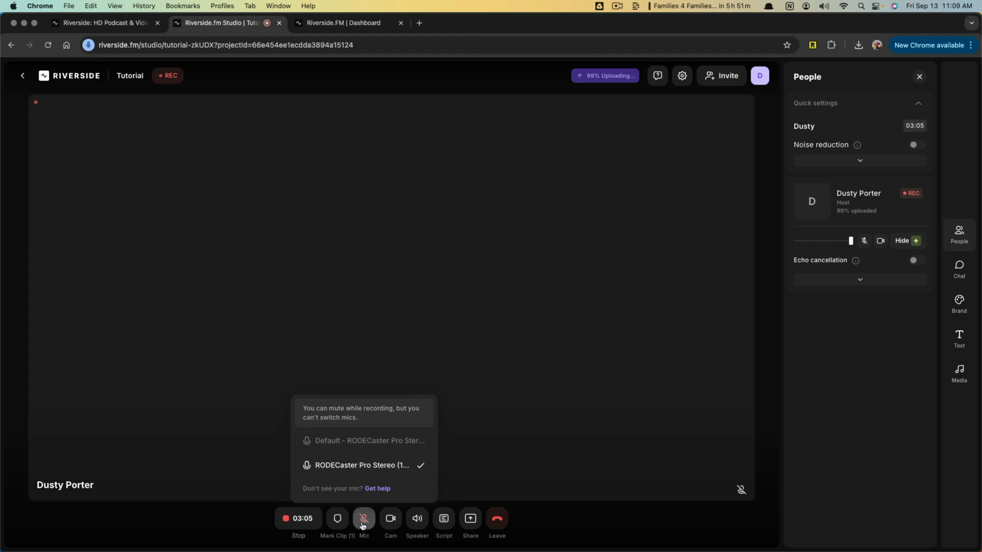
# - Unmute the microphone from the recording controls and check the camera, speaker and script options
pyautogui.click(364, 520)
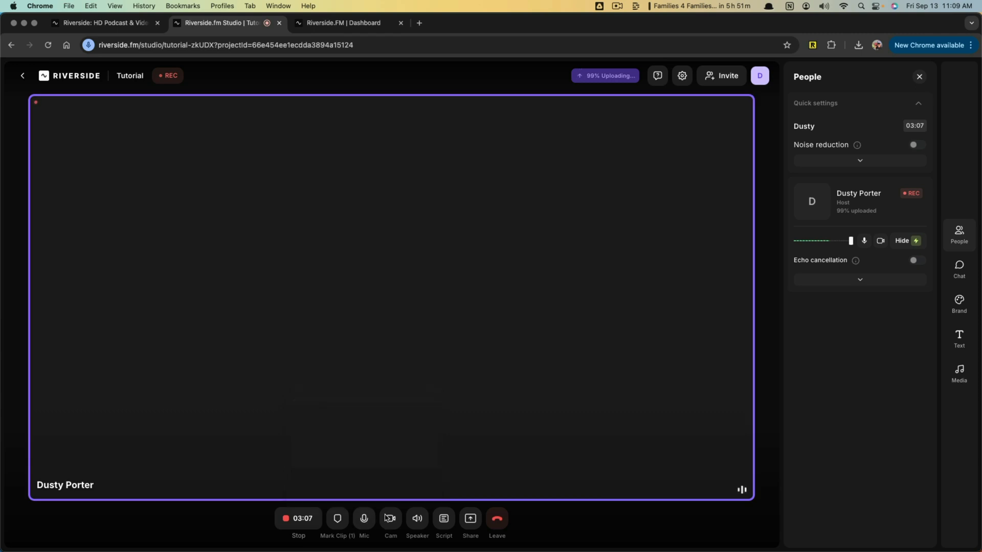
pyautogui.moveTo(390, 519)
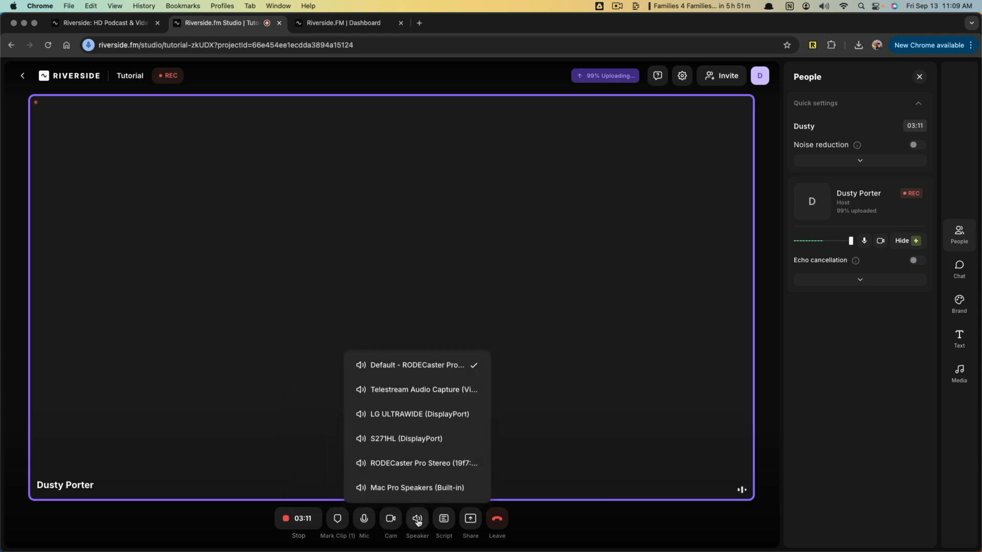
pyautogui.moveTo(447, 521)
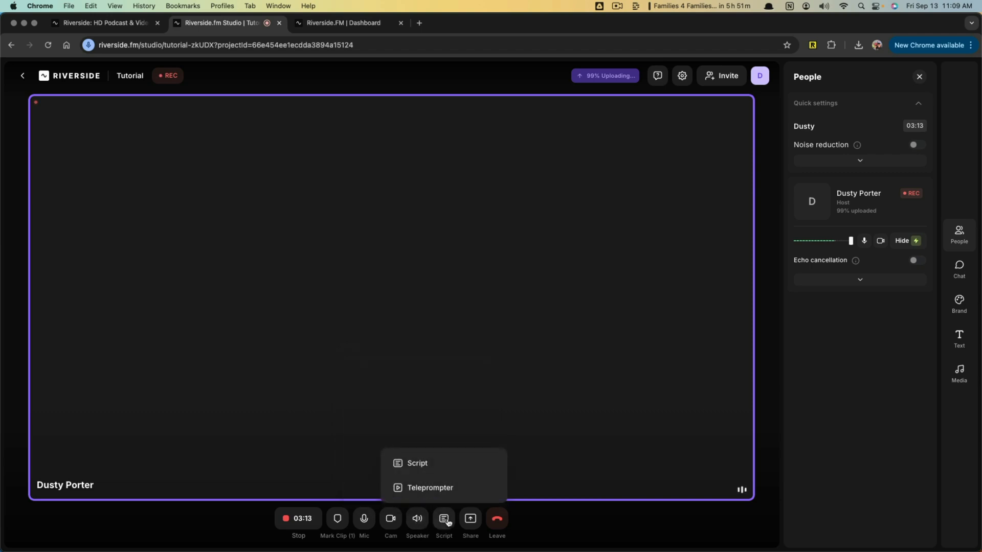
# - Show the script area above the video, switch it to the teleprompter view, and close it again
pyautogui.click(448, 522)
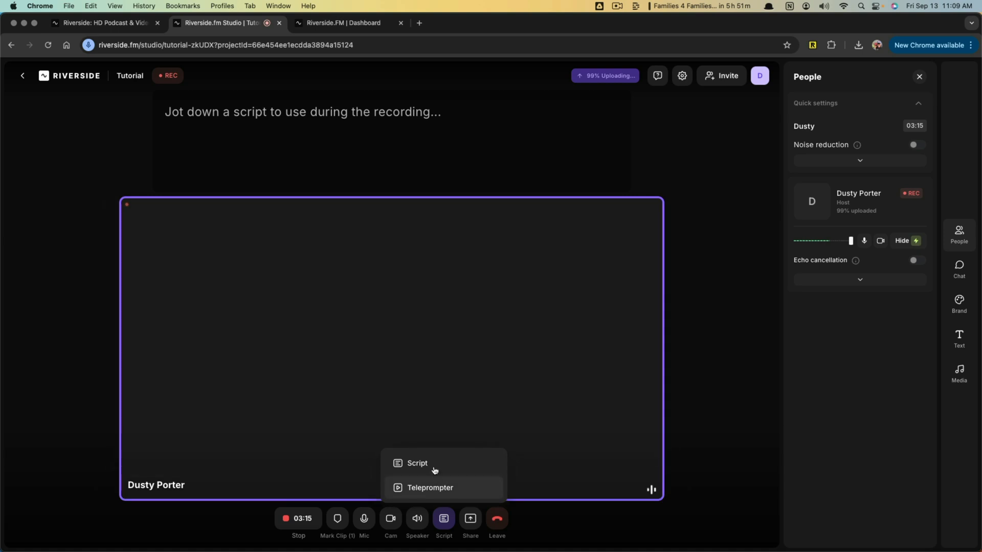
pyautogui.click(432, 467)
pyautogui.click(433, 466)
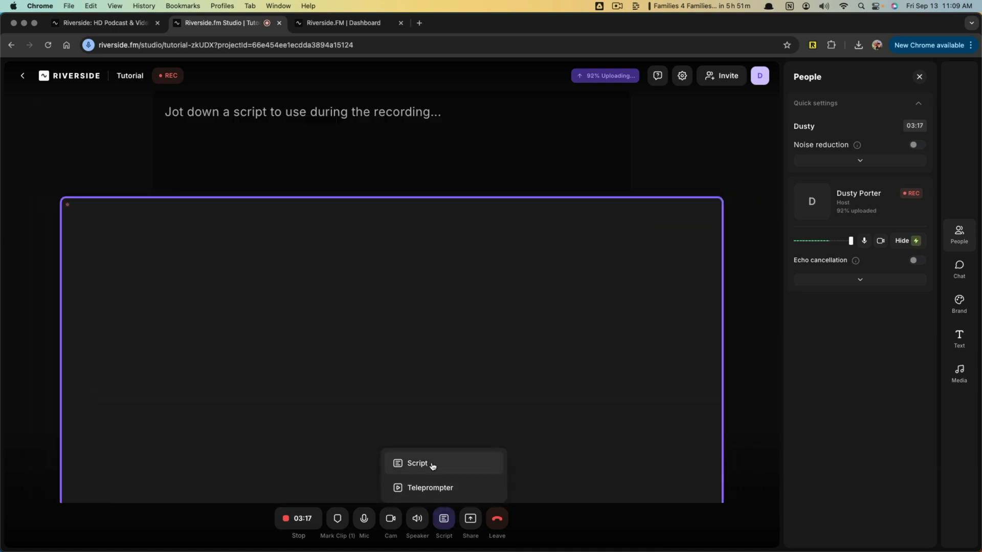
pyautogui.click(218, 108)
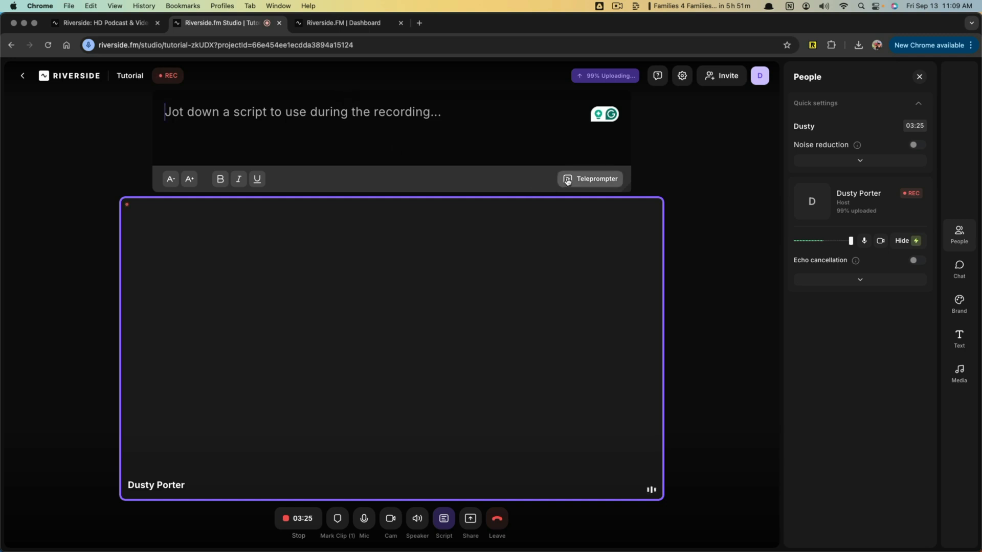
pyautogui.click(590, 179)
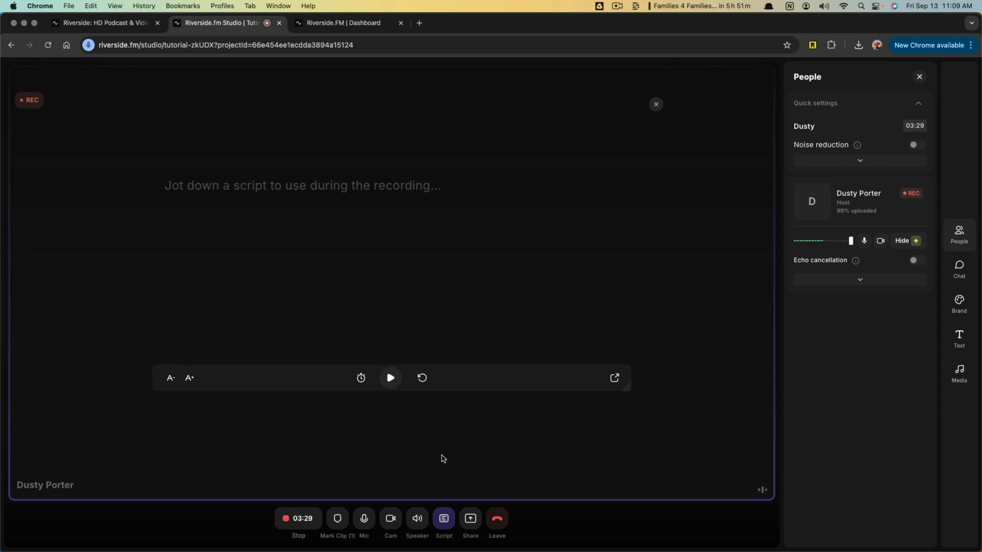
pyautogui.click(444, 518)
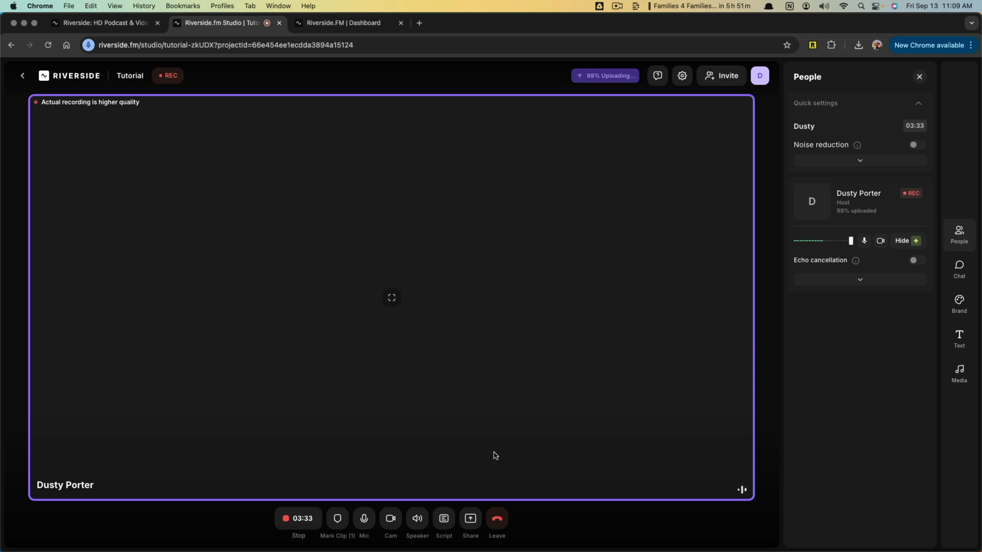
# - Look at the screen and presentation sharing options without starting a share
pyautogui.click(470, 519)
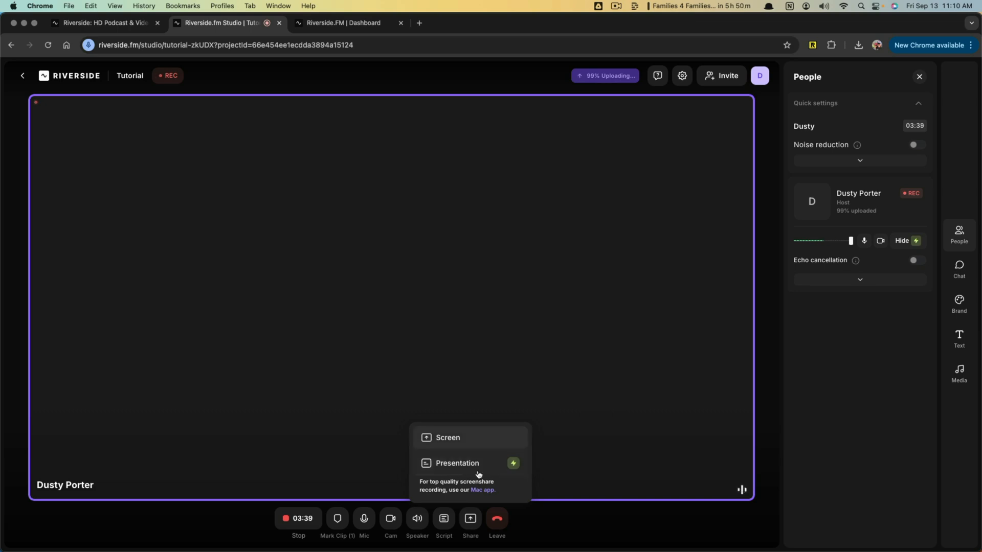
pyautogui.click(459, 413)
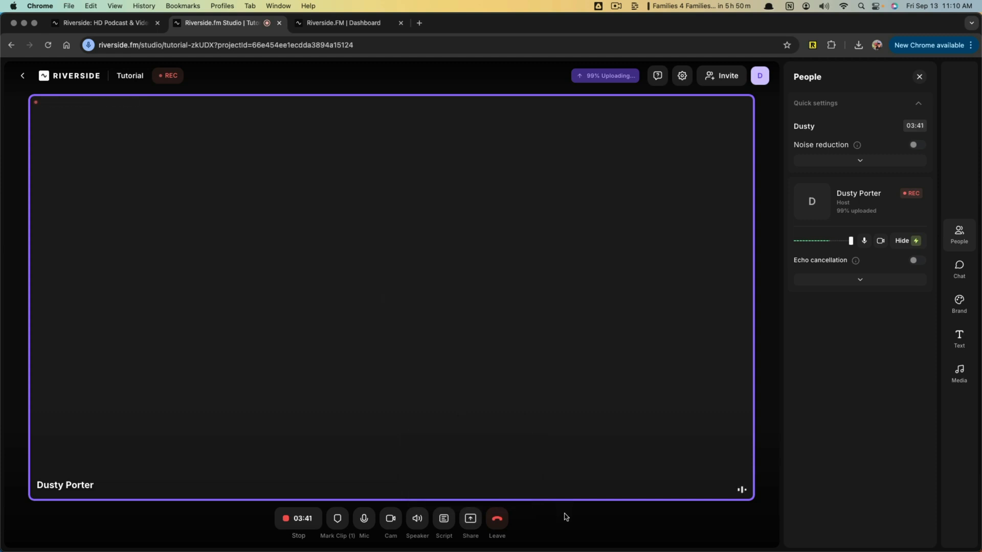
pyautogui.click(500, 521)
# - Copy the studio's guest invitation link and review the Audience, Guest and Producer roles available for it
pyautogui.click(716, 77)
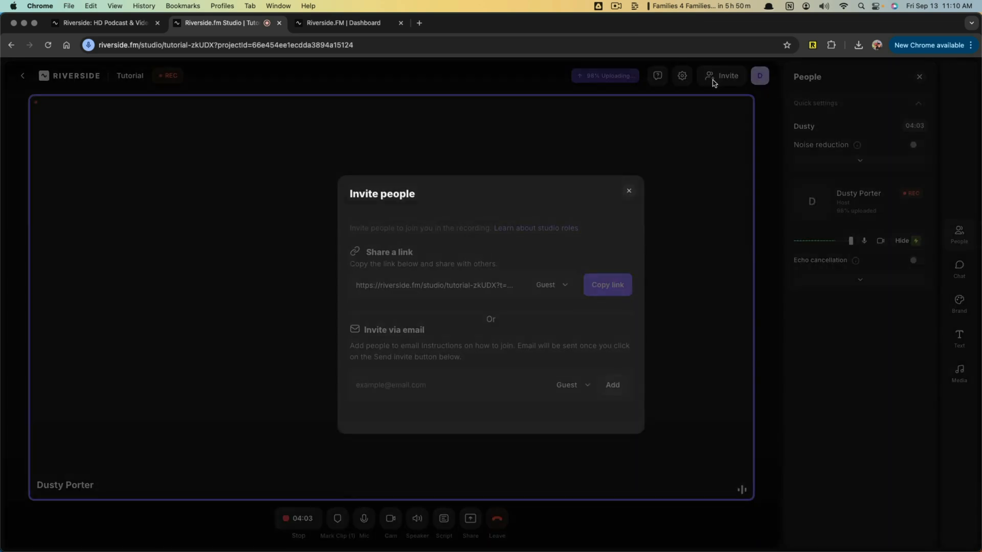
pyautogui.click(613, 291)
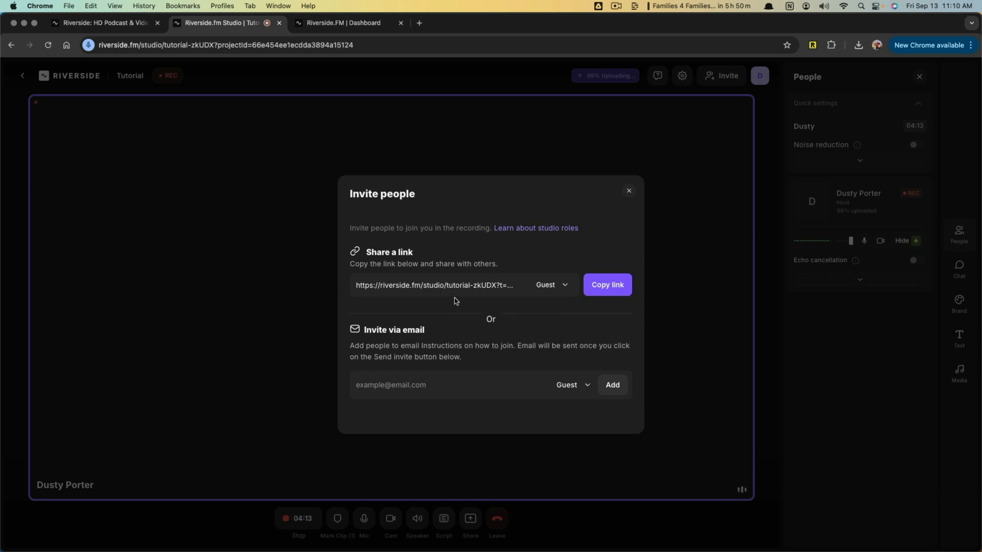
pyautogui.click(564, 288)
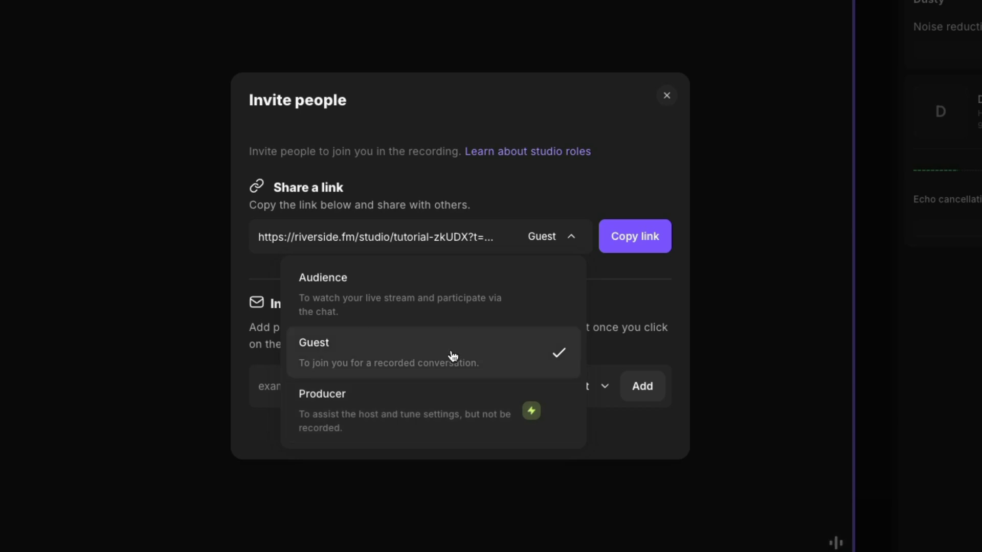
pyautogui.click(603, 312)
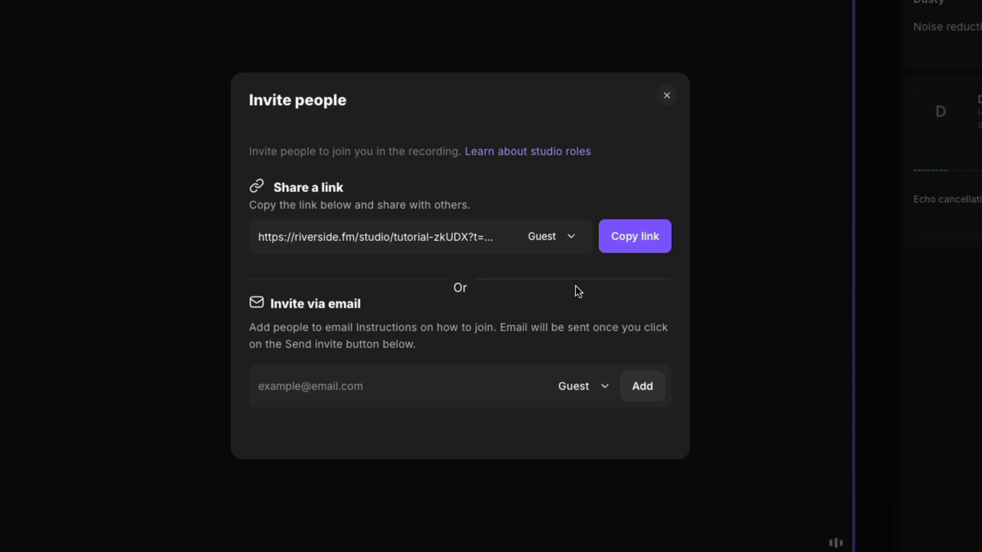
pyautogui.click(666, 96)
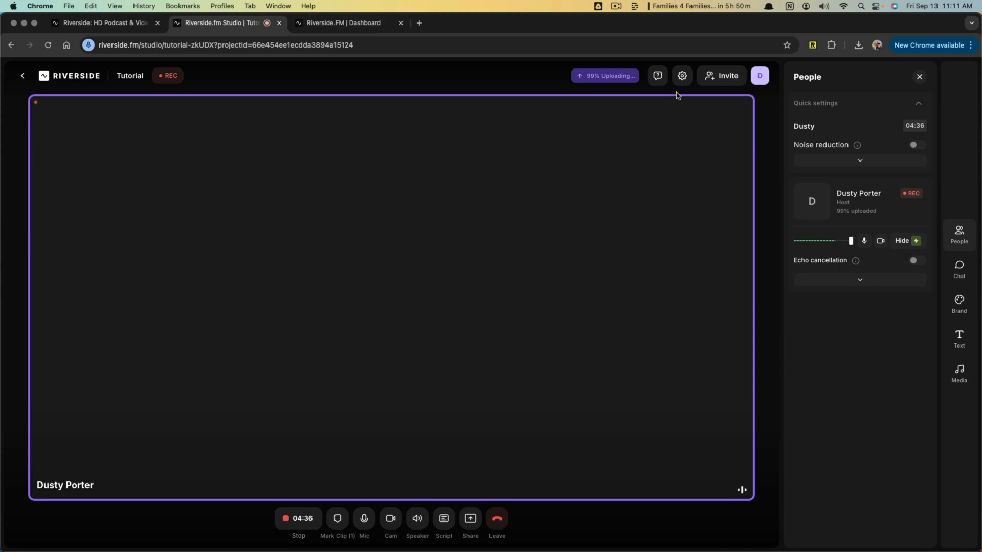
# - Open the studio settings and review the Audio & Video, General and Design options
pyautogui.click(681, 75)
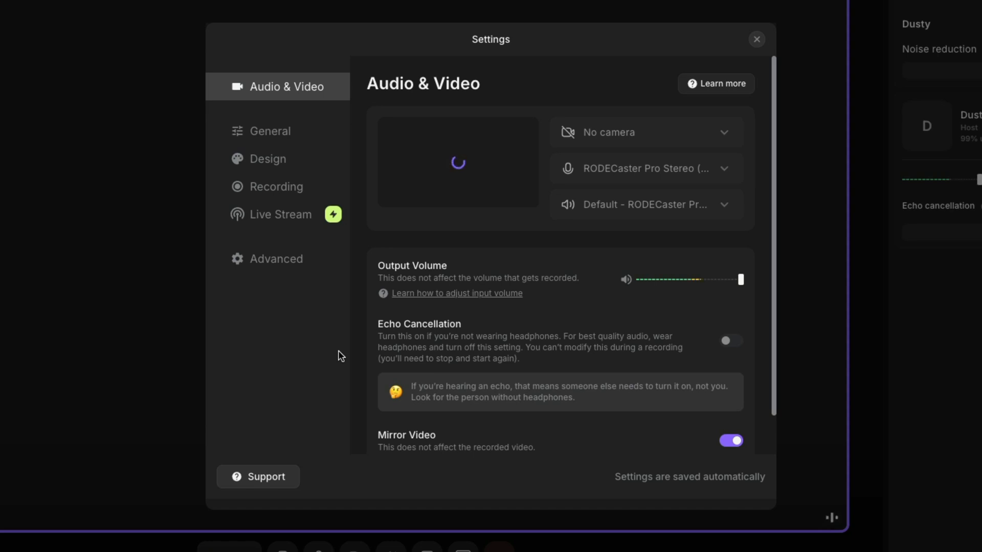
pyautogui.click(265, 141)
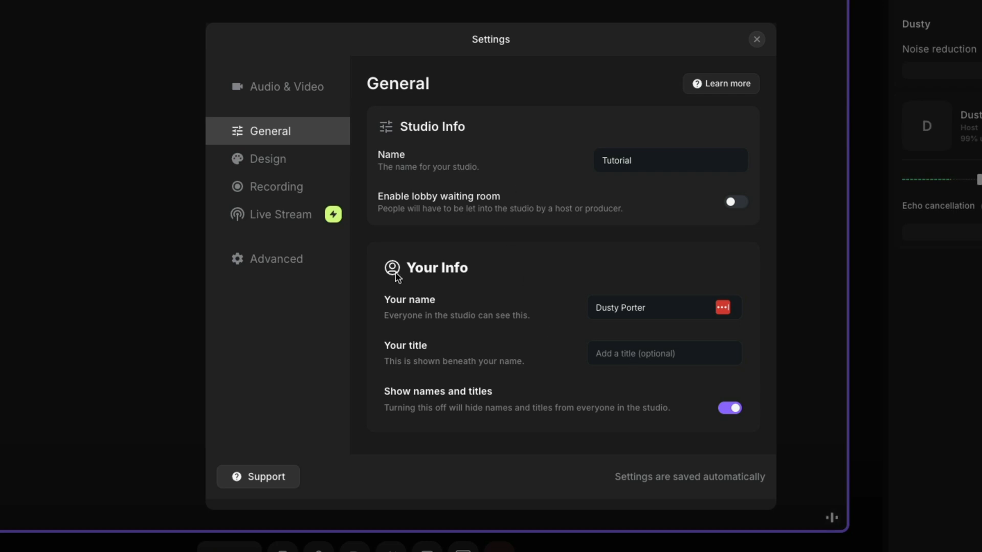
pyautogui.click(276, 163)
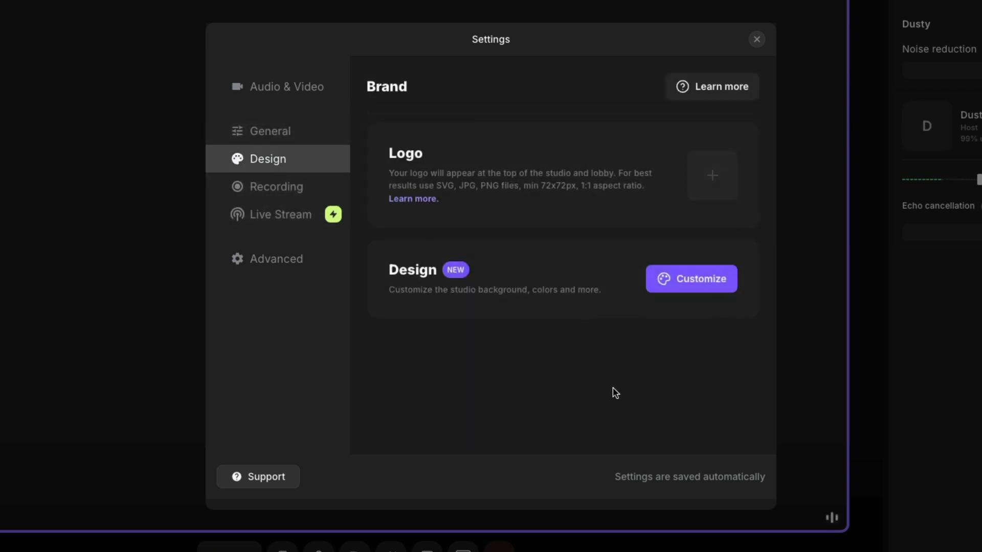
# - Try the second name style in the studio's design customization and restore the first style
pyautogui.click(663, 282)
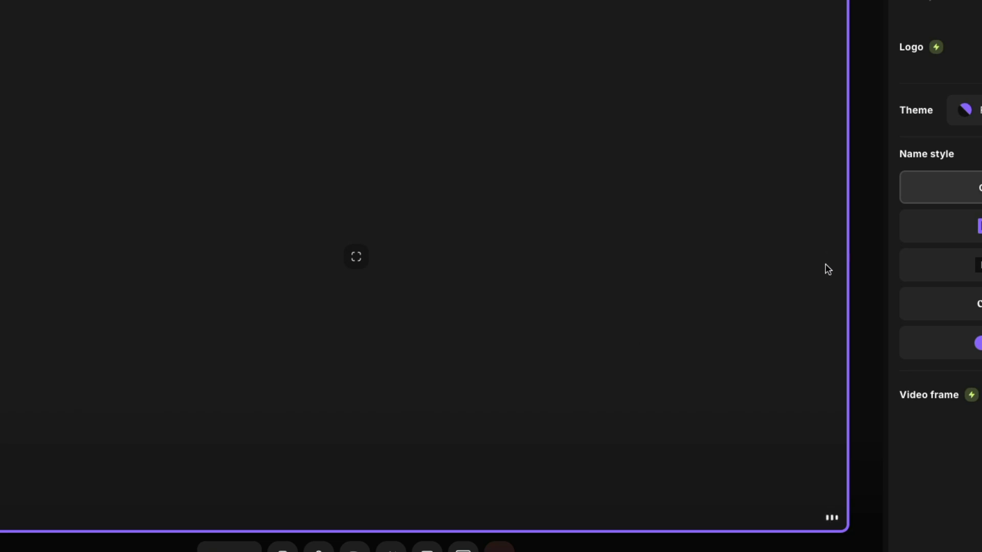
pyautogui.click(961, 225)
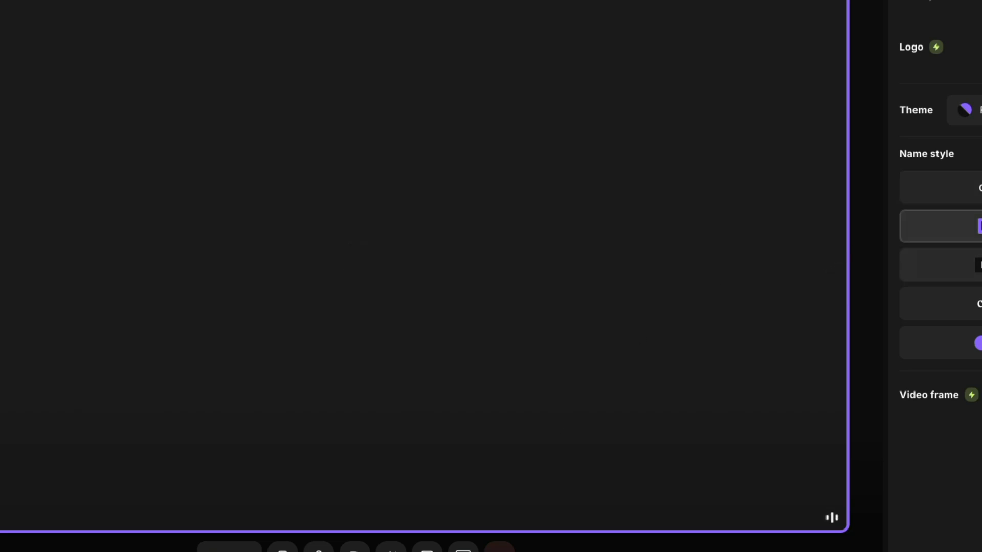
pyautogui.click(971, 187)
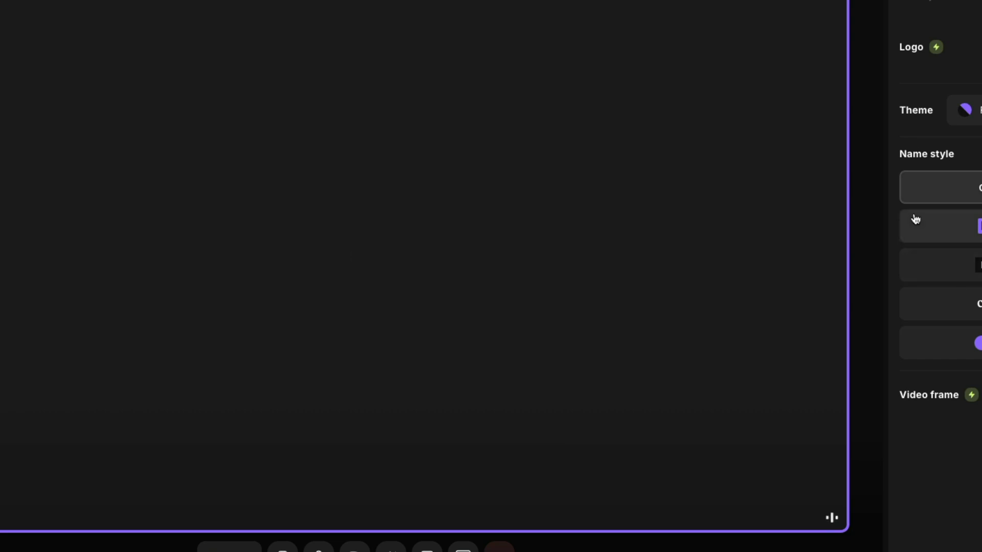
pyautogui.click(980, 205)
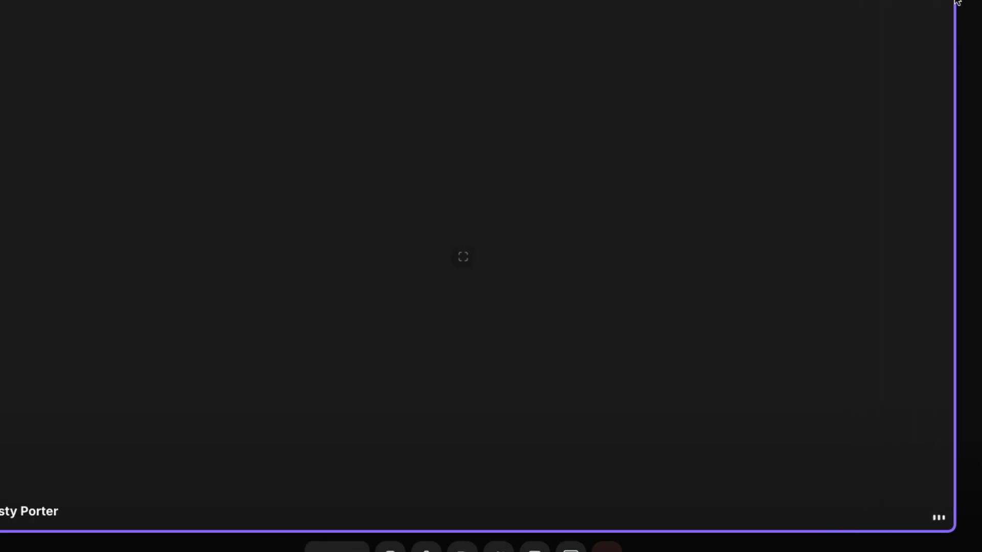
# - Examine the studio's Recording settings, covering recording mode, audio, video resolution, frame rate, transcript language and recording start
pyautogui.click(283, 187)
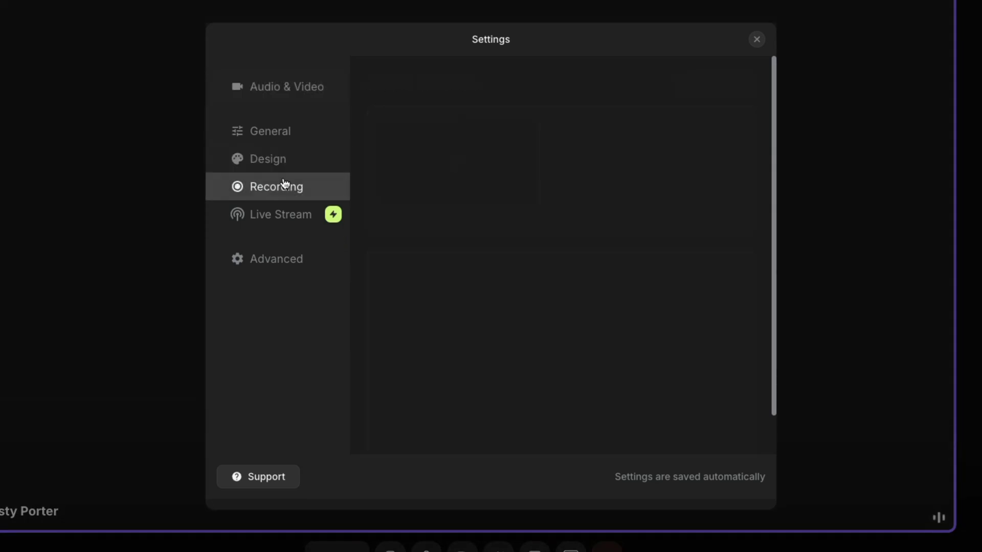
pyautogui.scroll(-2, 480, 256)
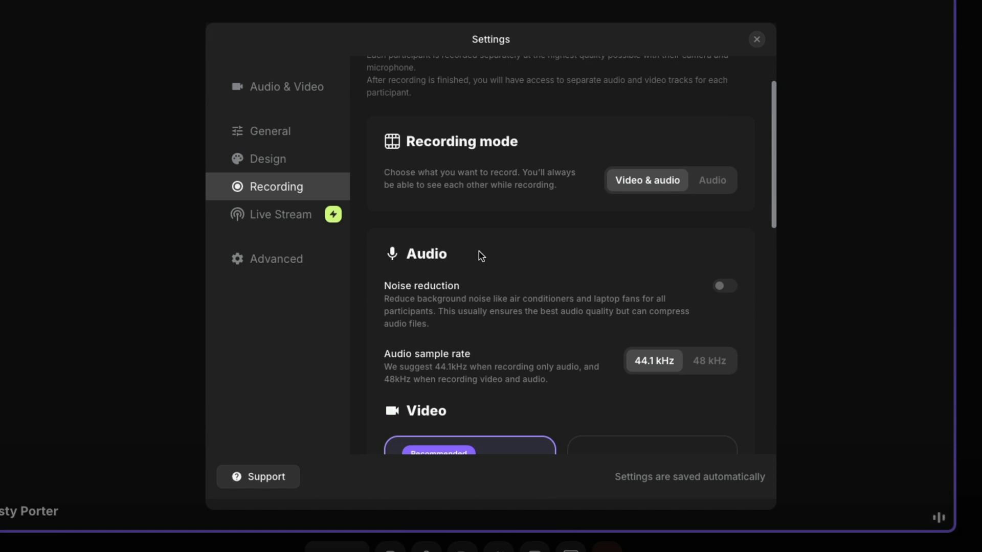
pyautogui.scroll(-1, 481, 250)
pyautogui.scroll(-2, 493, 249)
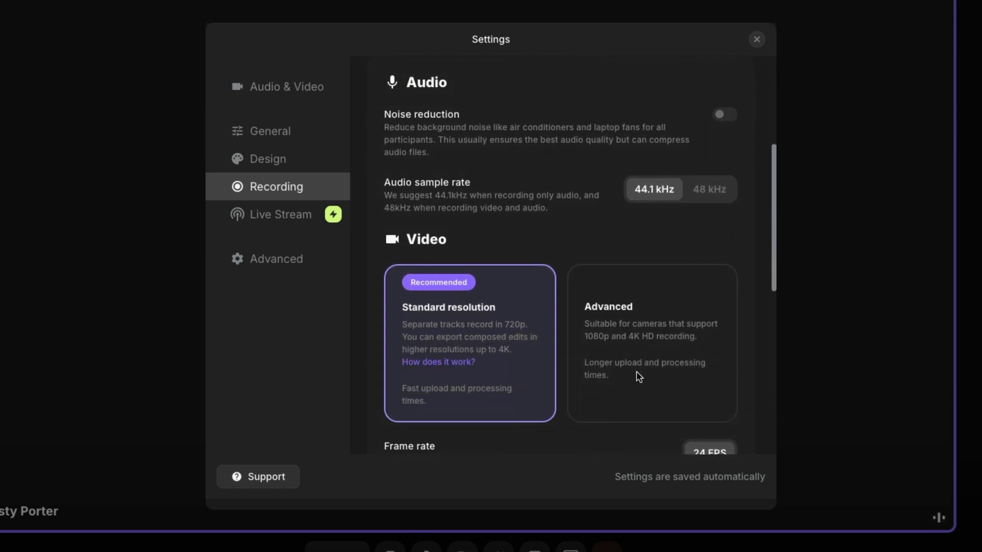
pyautogui.scroll(1, 481, 351)
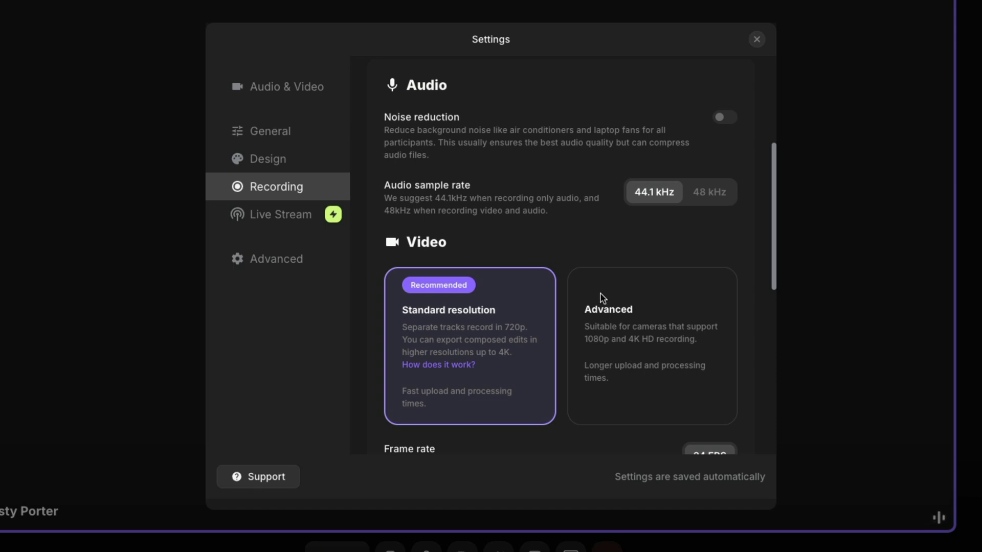
pyautogui.scroll(-5, 602, 298)
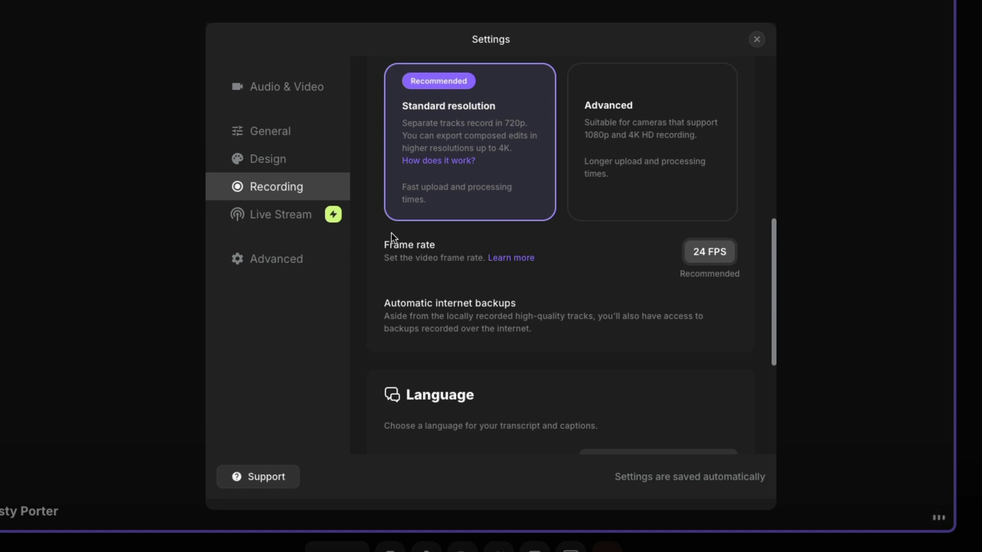
pyautogui.scroll(-3, 455, 224)
pyautogui.scroll(-3, 454, 219)
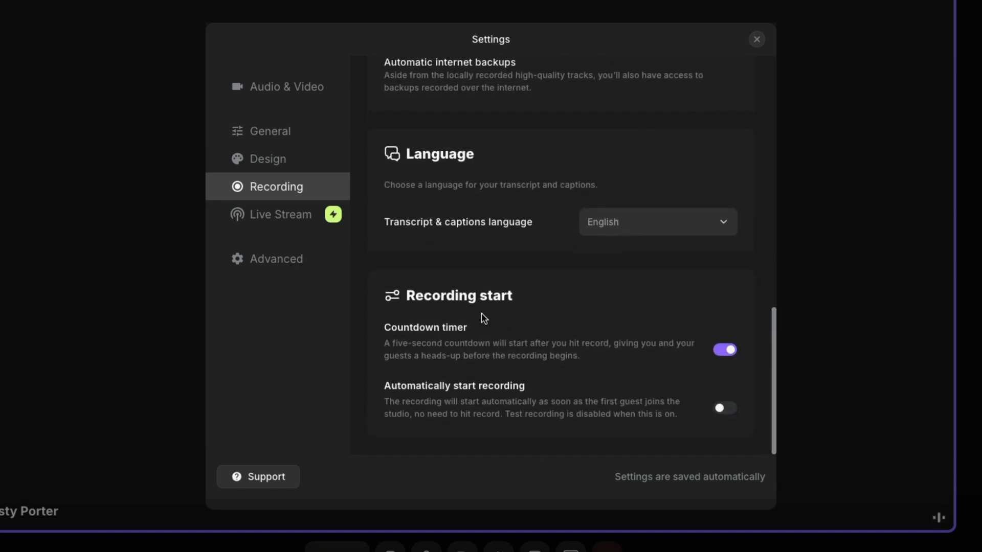
pyautogui.scroll(2, 482, 320)
pyautogui.scroll(1, 511, 317)
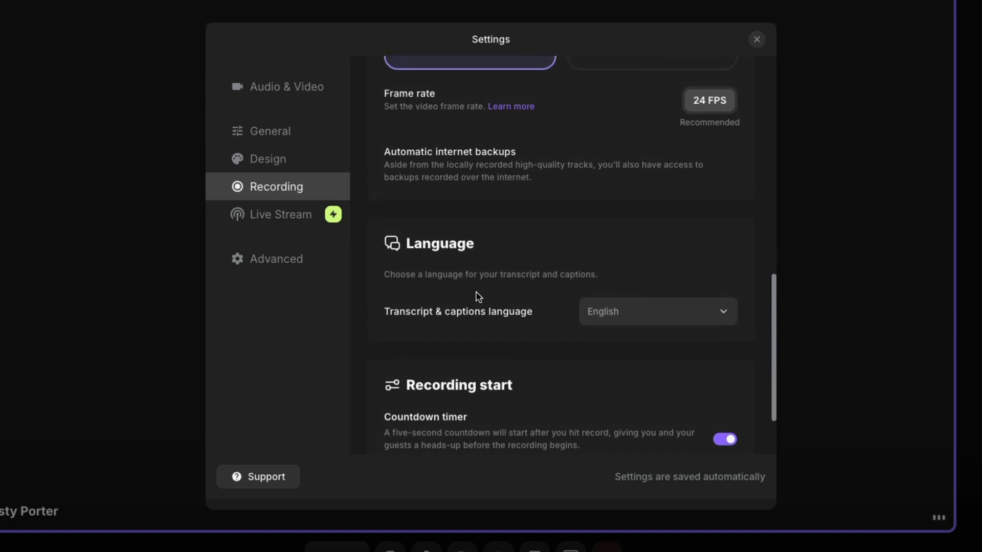
# - Review the Live Stream and Advanced settings, including destinations, live call quality and audience info, and close the settings
pyautogui.click(289, 225)
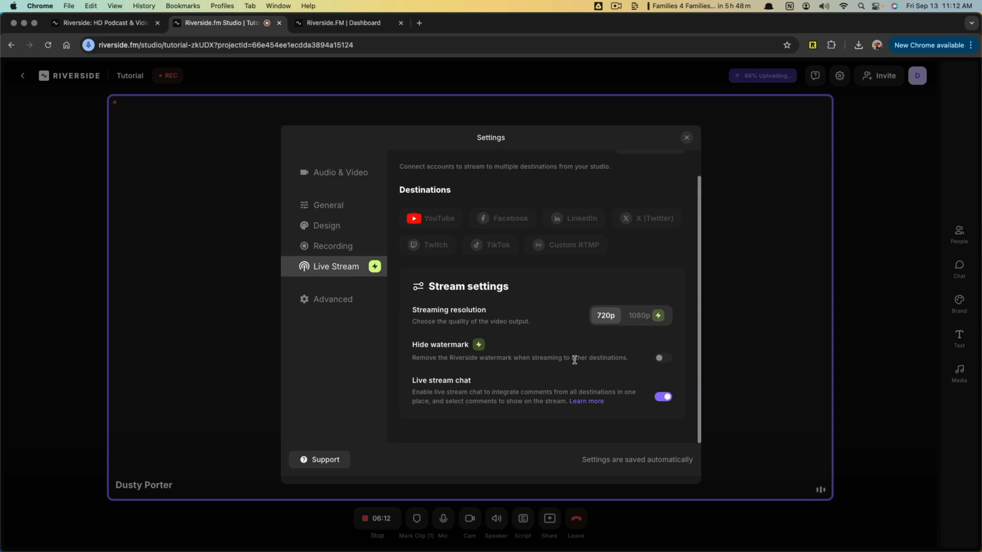
pyautogui.click(335, 303)
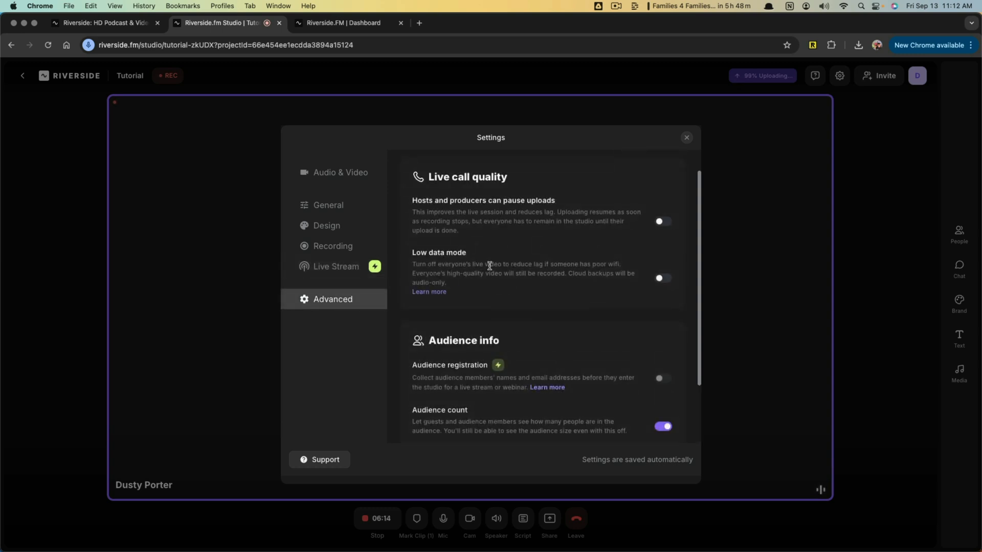
pyautogui.scroll(-1, 521, 302)
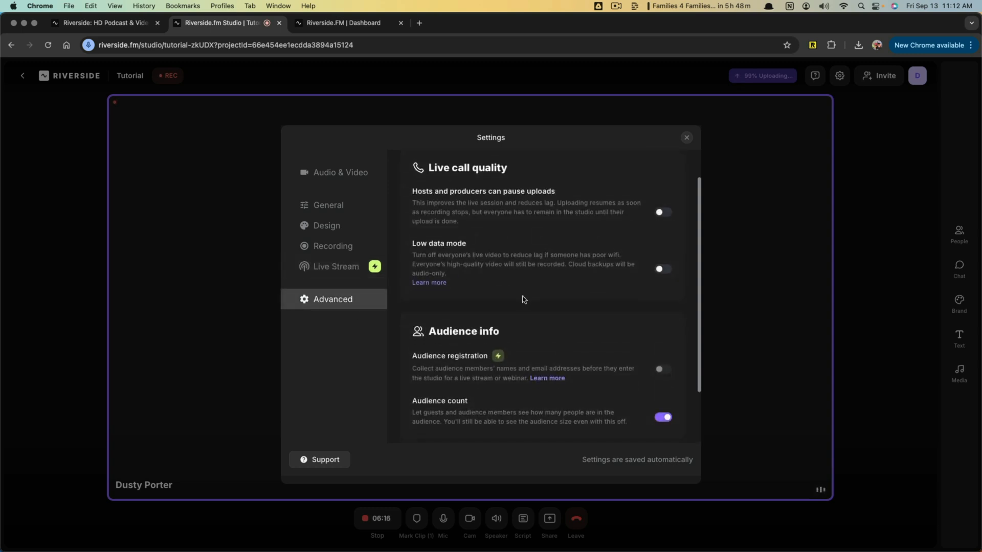
pyautogui.scroll(-5, 524, 295)
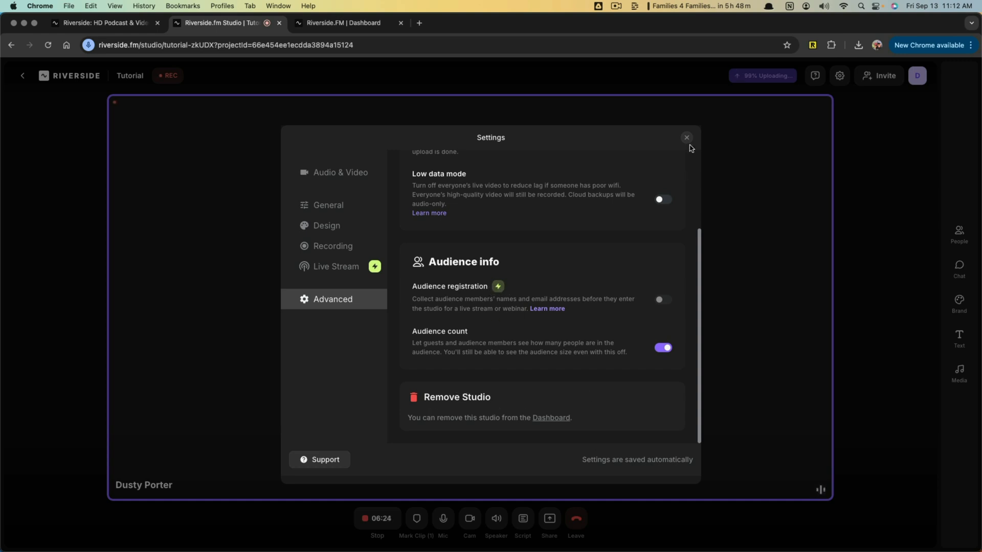
pyautogui.click(686, 138)
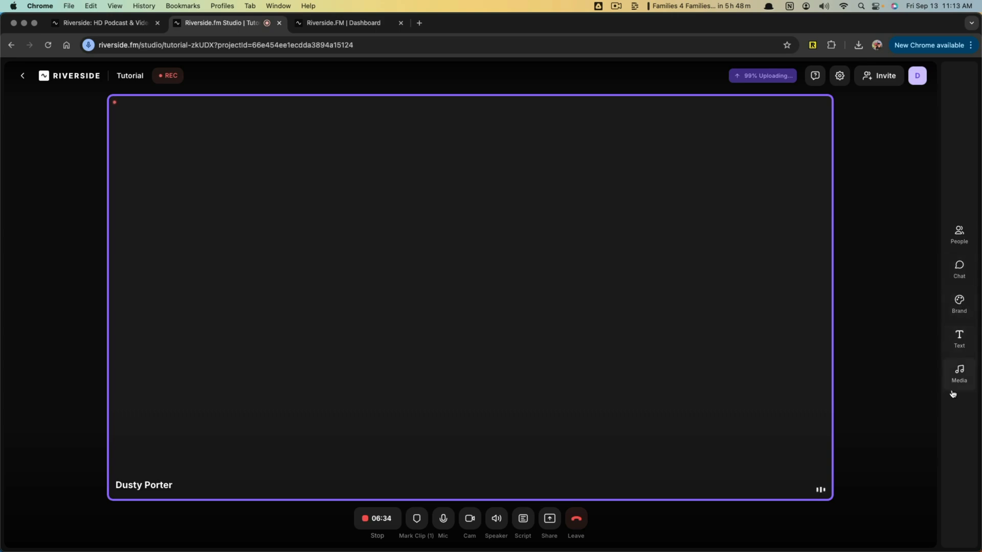
# - Review the studio's People settings for noise reduction and echo cancellation, and view the Chat options
pyautogui.click(958, 234)
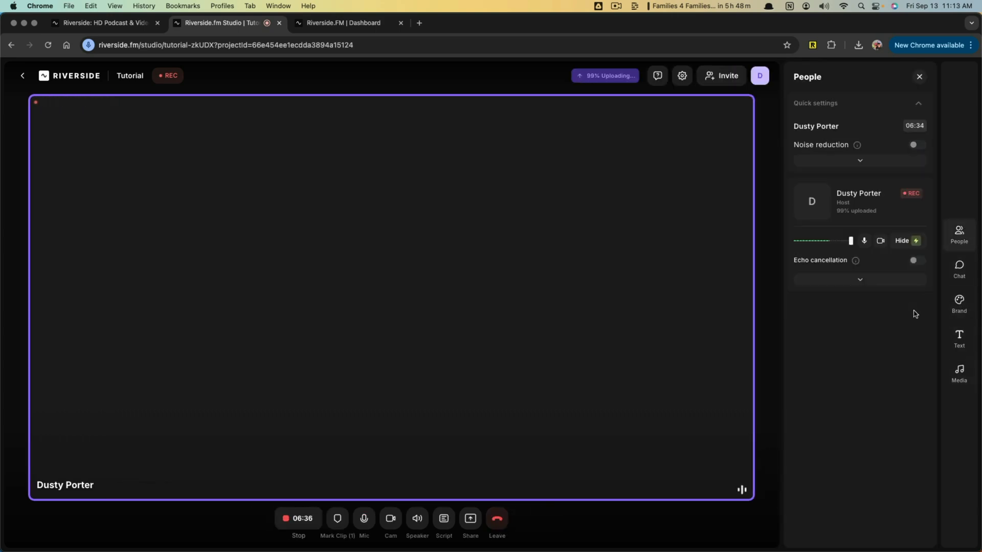
pyautogui.click(958, 267)
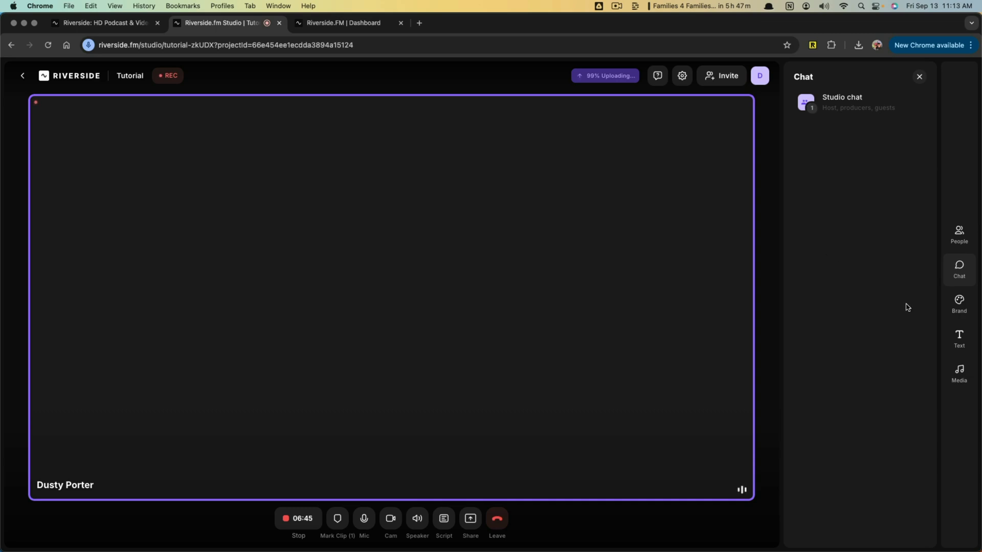
# - Try the Newsflash theme in the studio's branding options and restore the Riverside theme
pyautogui.click(953, 310)
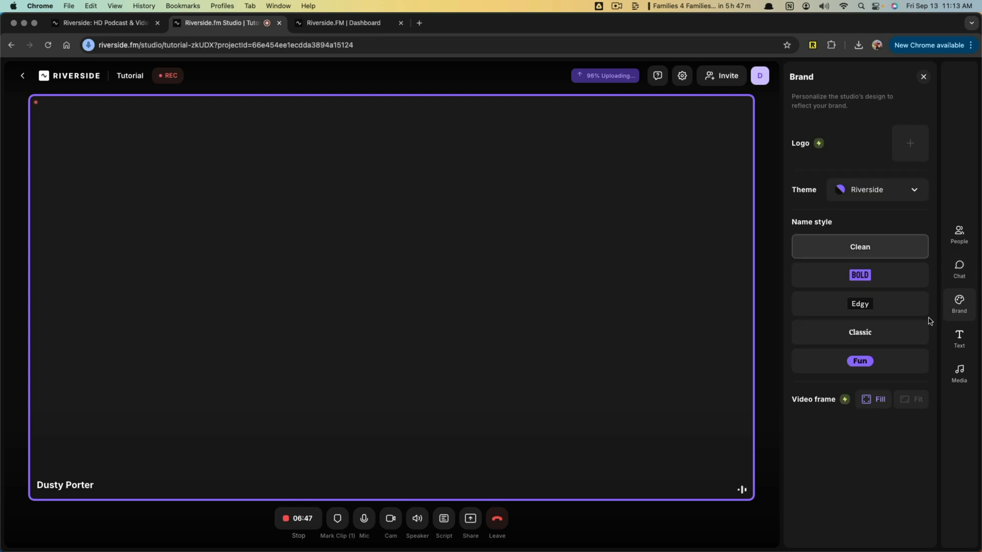
pyautogui.click(913, 191)
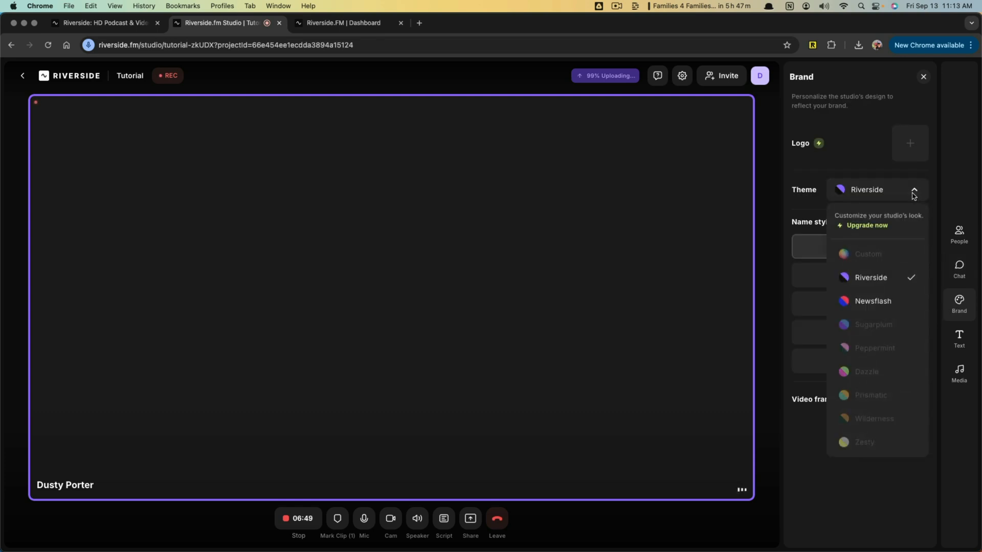
pyautogui.click(876, 302)
pyautogui.click(875, 192)
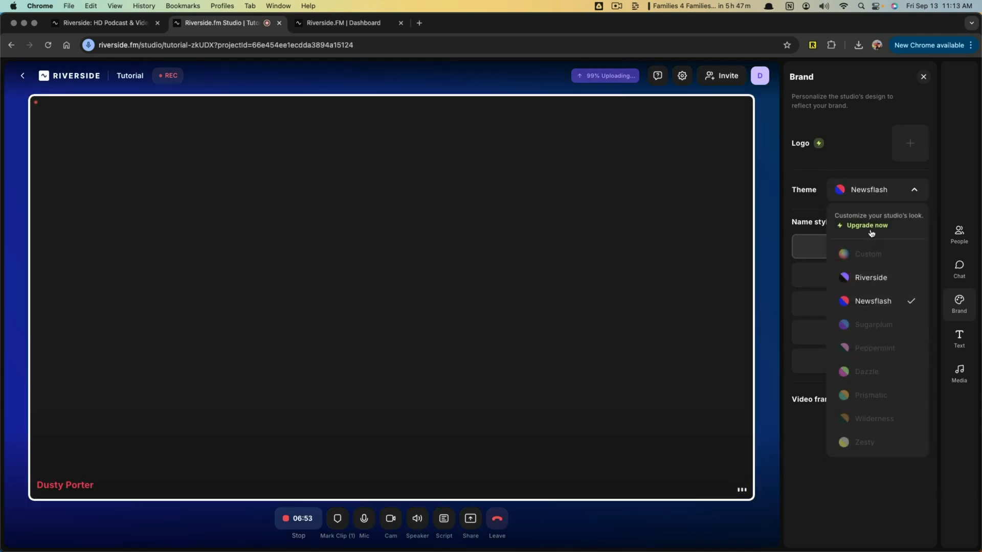
pyautogui.click(867, 278)
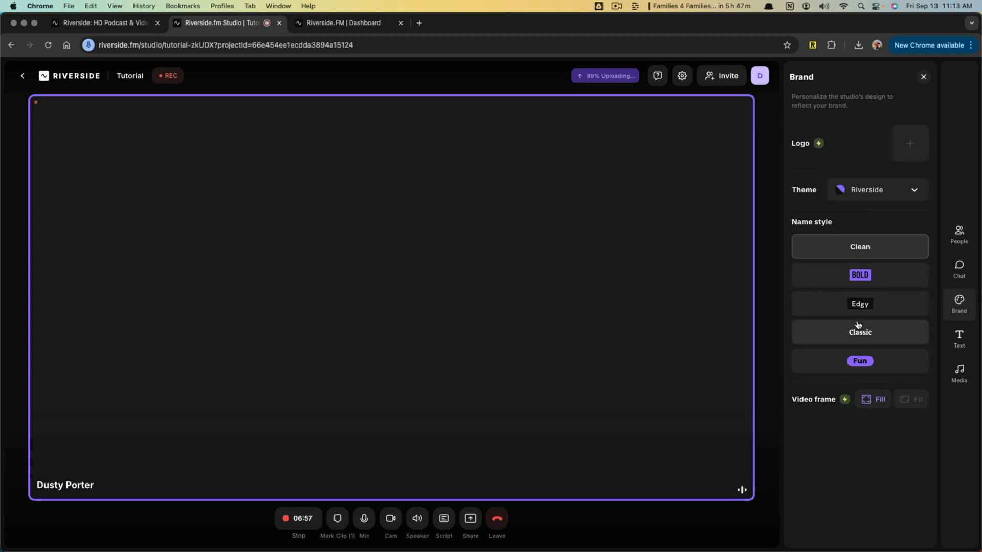
# - Show the "Live with" lower third with the host's name on the stage and hide it again
pyautogui.click(958, 338)
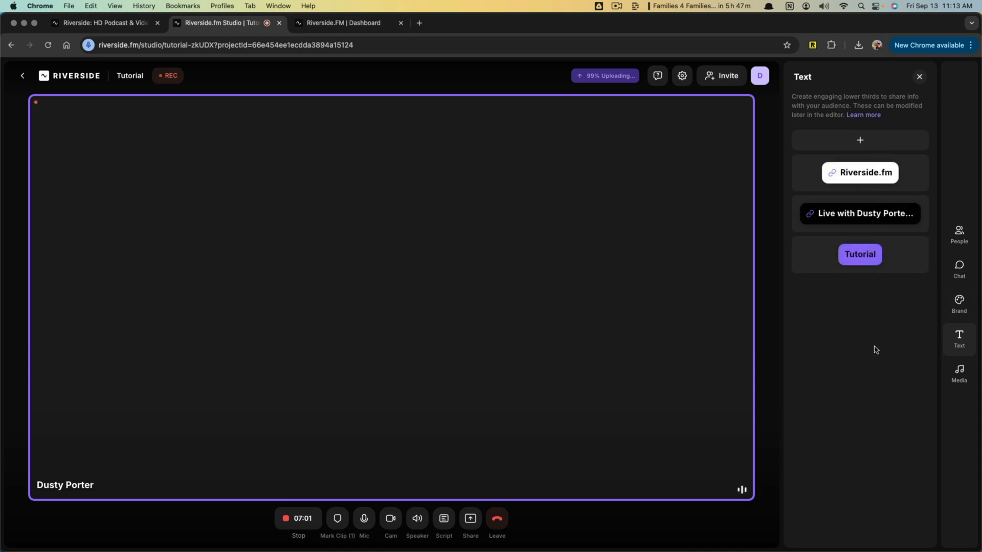
pyautogui.moveTo(848, 205)
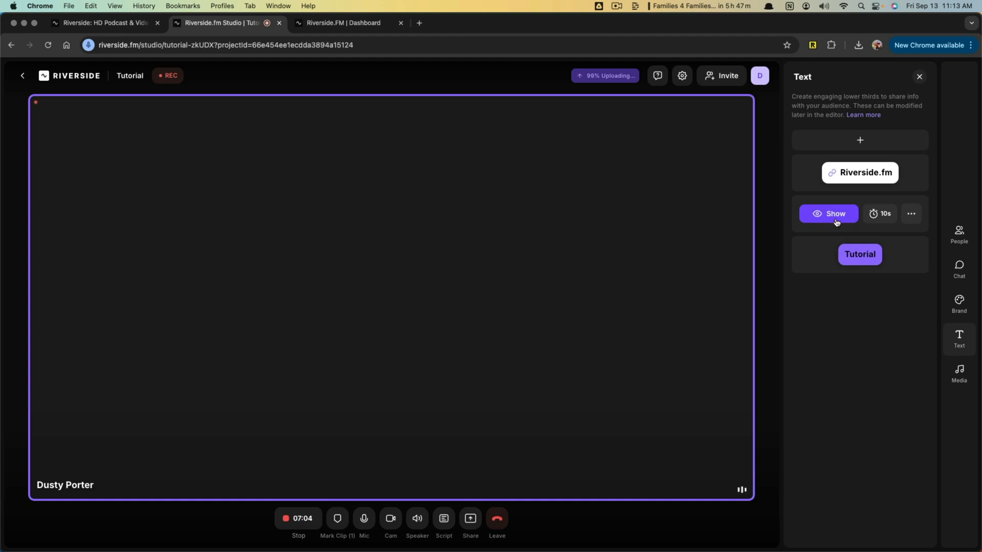
pyautogui.moveTo(852, 271)
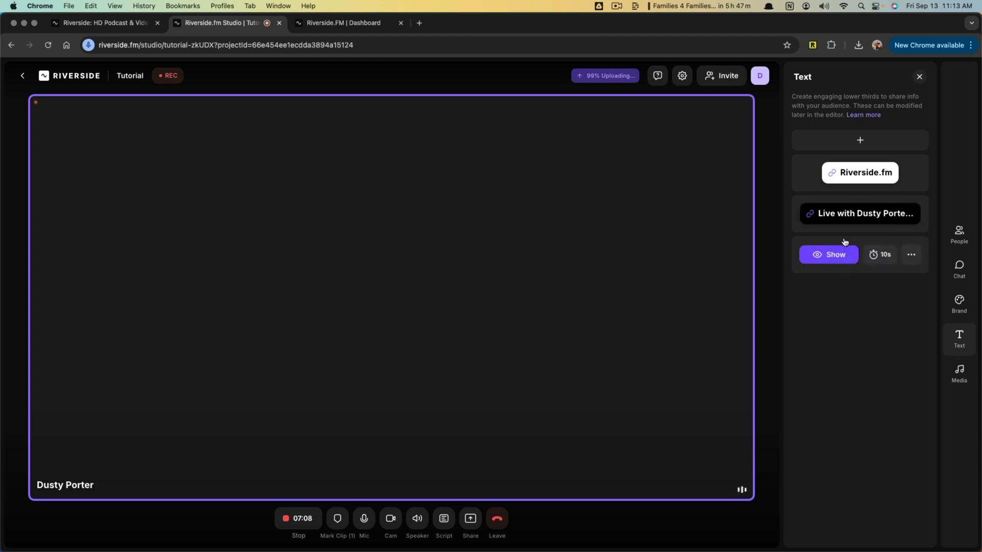
pyautogui.click(841, 217)
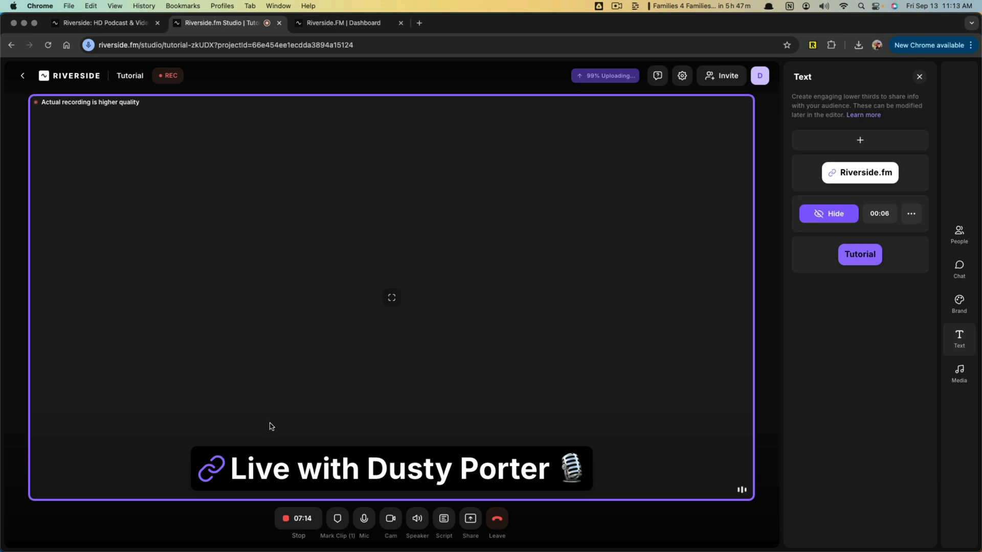
pyautogui.click(827, 215)
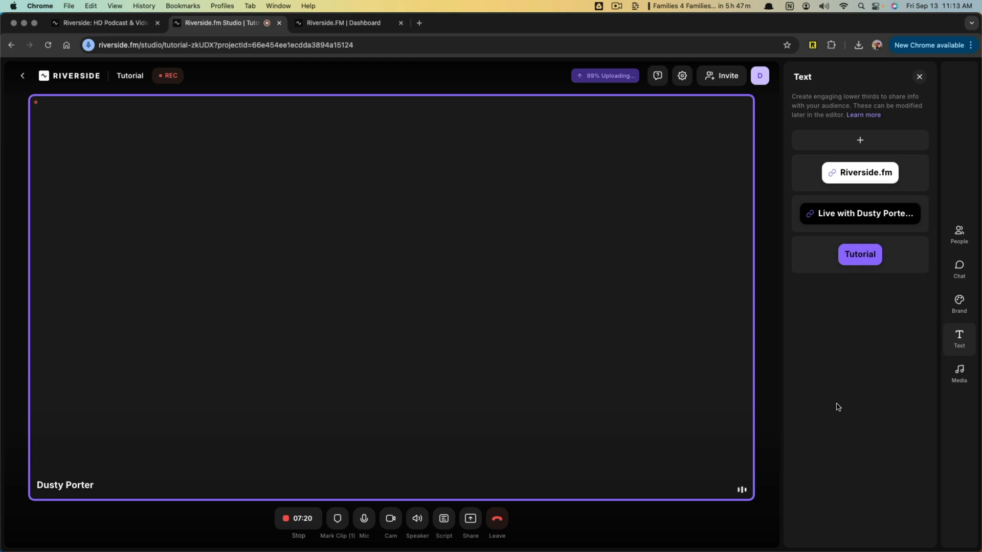
# - Look through the studio's media sounds, load Transition 2 for preview, and close the side panel
pyautogui.click(954, 375)
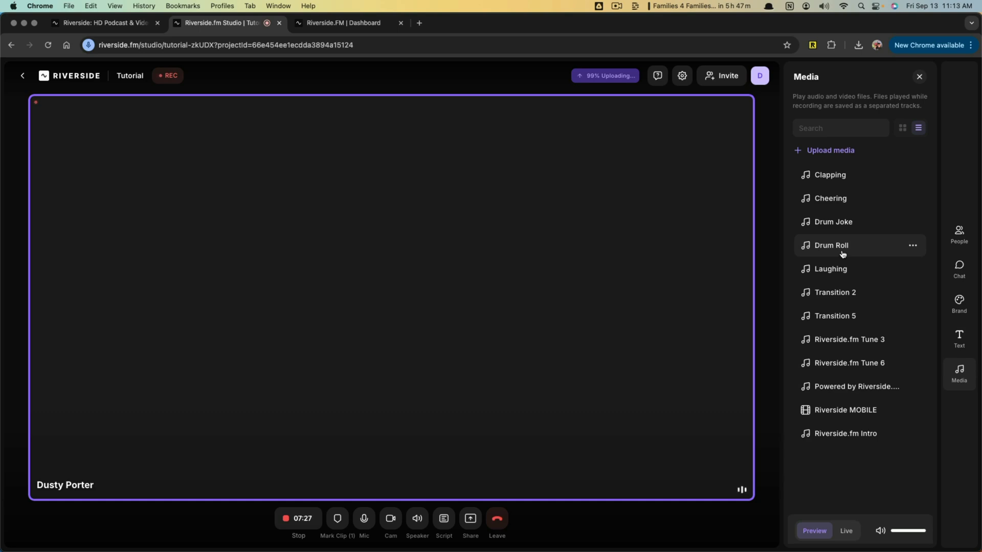
pyautogui.click(837, 296)
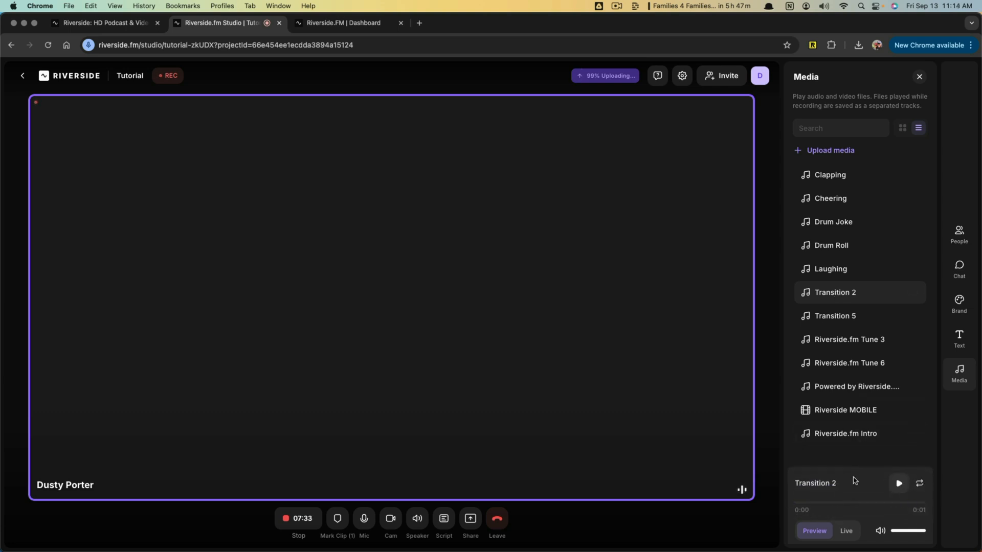
pyautogui.click(918, 77)
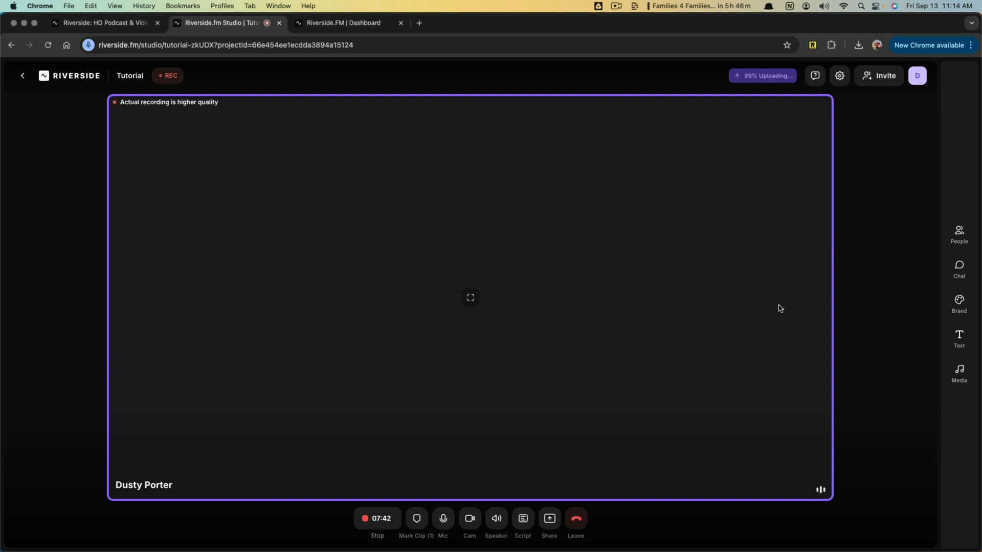
# - Stop the studio recording and open its project page to view the uploaded recordings
pyautogui.click(380, 520)
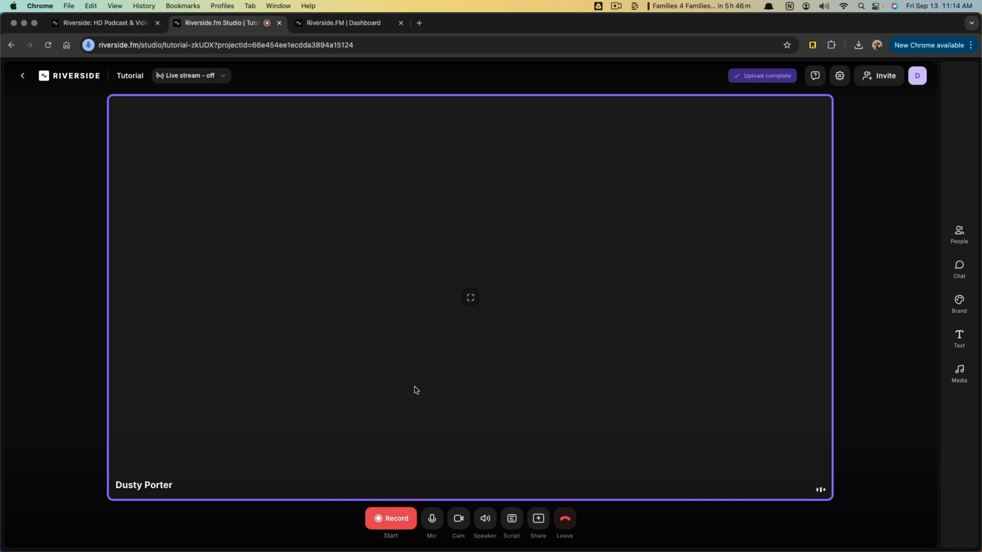
pyautogui.click(41, 520)
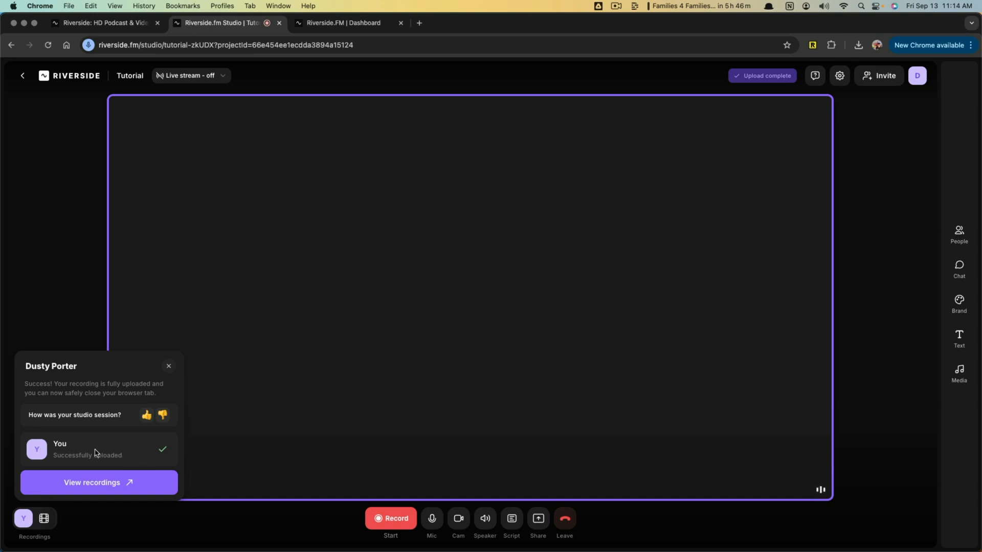
pyautogui.click(82, 489)
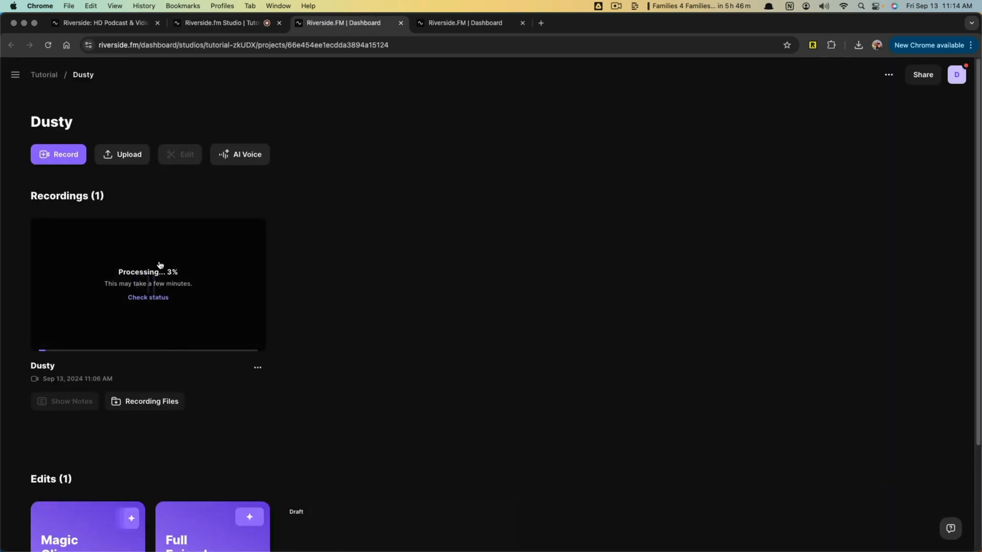
# - Switch to the already processed two-person interview project and examine its recording, edits and Create with AI options
pyautogui.click(449, 22)
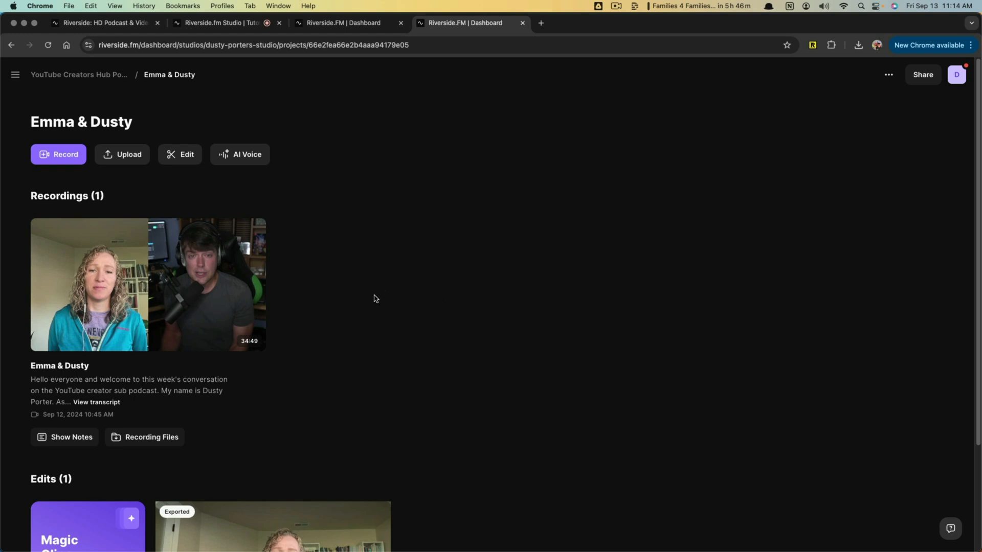
pyautogui.moveTo(126, 260)
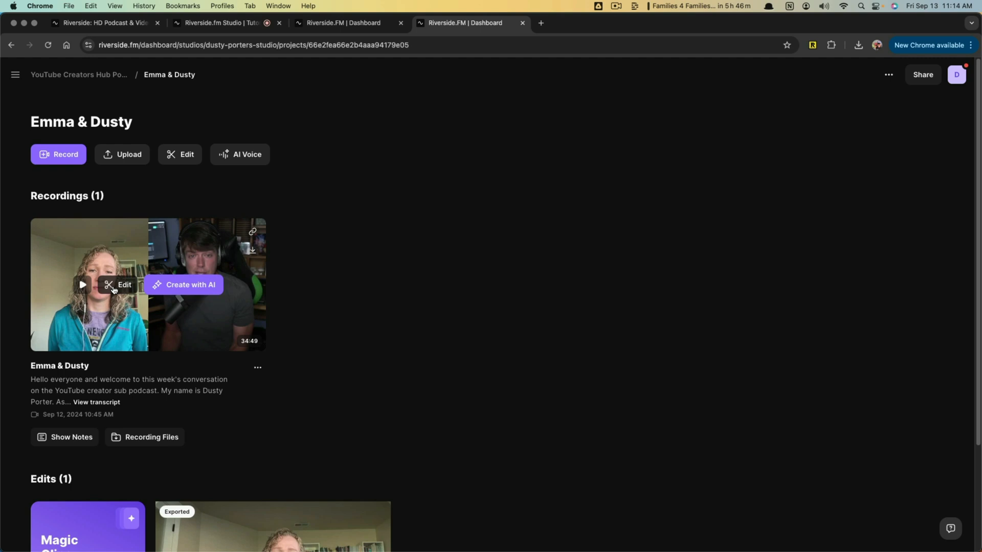
pyautogui.scroll(-5, 114, 290)
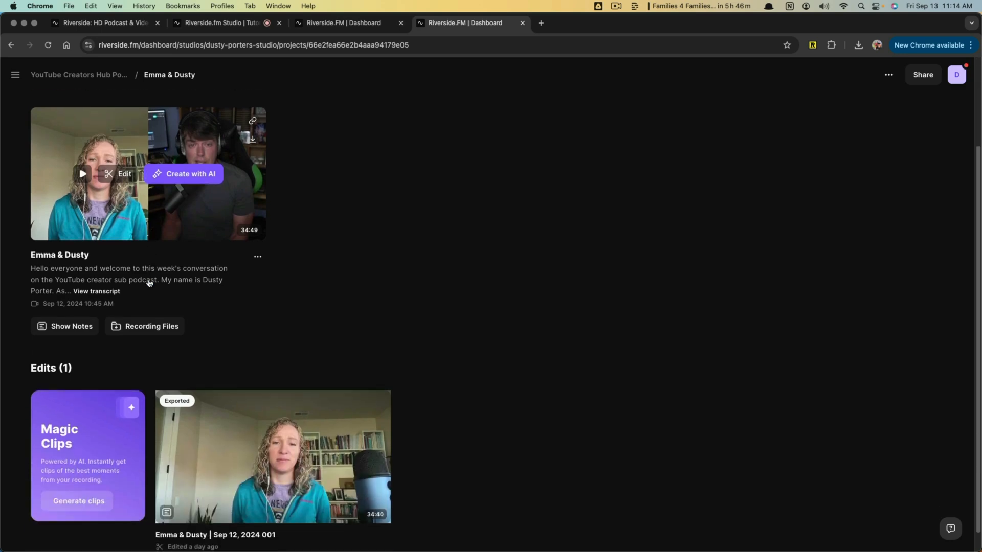
pyautogui.click(183, 158)
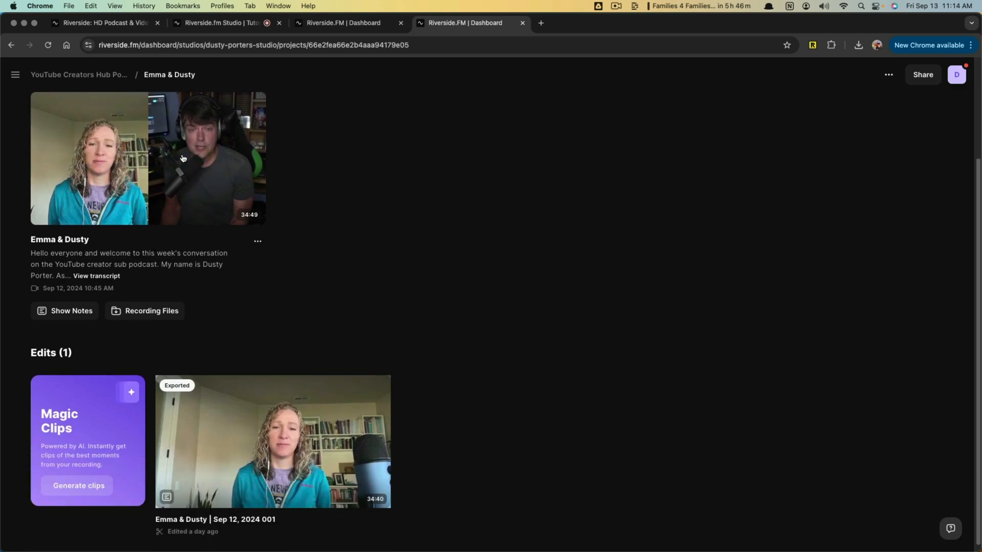
pyautogui.scroll(2, 200, 197)
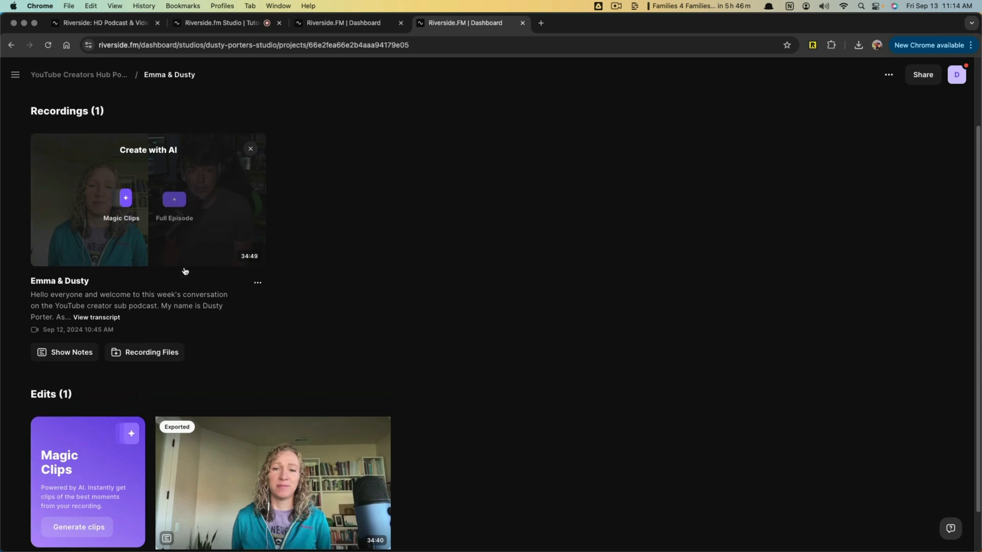
pyautogui.scroll(-2, 256, 318)
pyautogui.scroll(3, 257, 318)
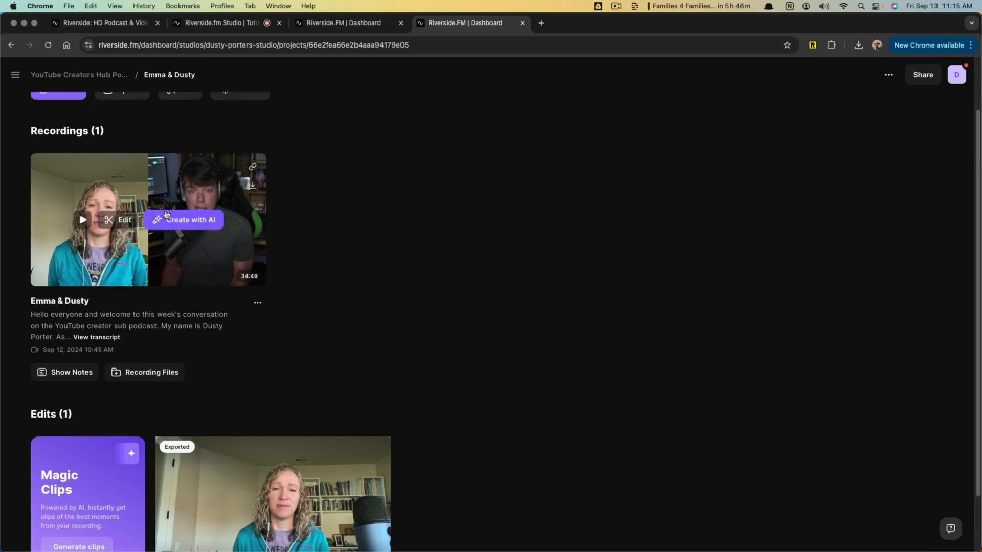
pyautogui.click(185, 219)
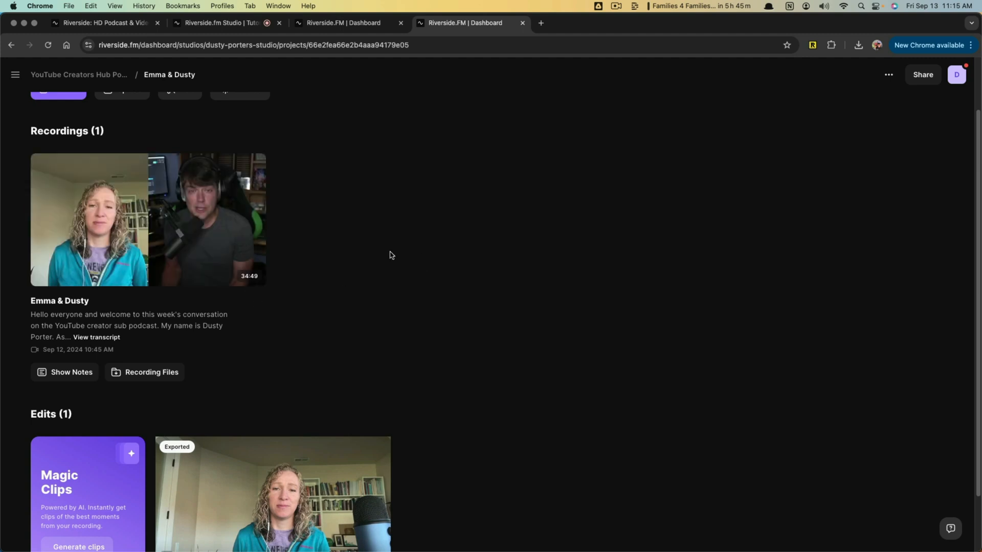
# - Open the interview recording in the editor and move the playhead to 01:41 on the timeline
pyautogui.moveTo(204, 241)
pyautogui.click(114, 221)
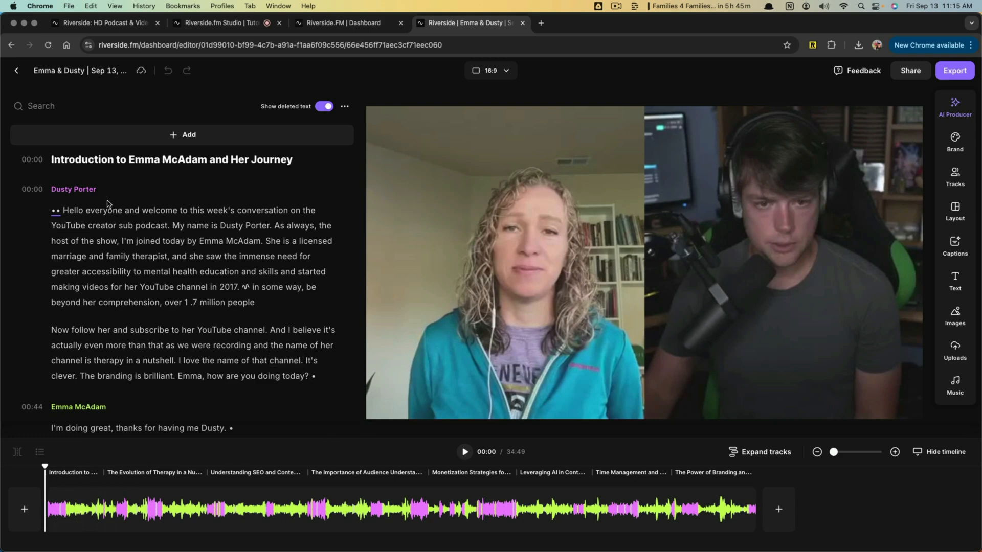
pyautogui.scroll(-2, 103, 299)
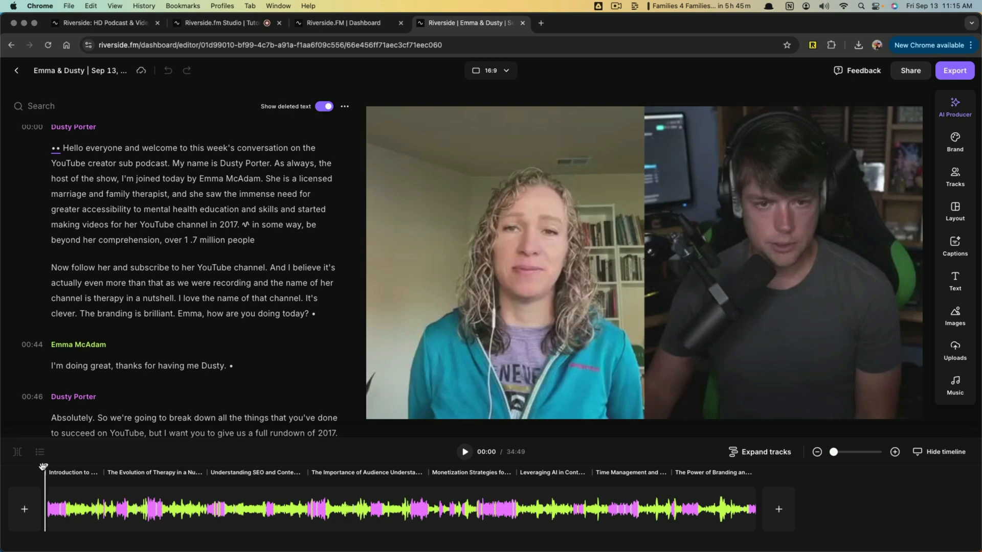
pyautogui.click(79, 472)
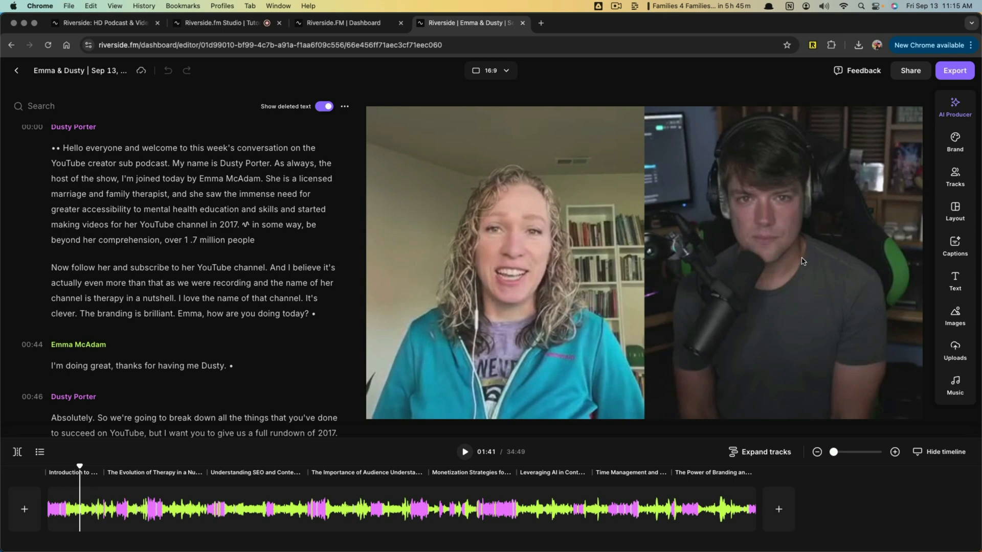
# - Set the video layout to Full screen and move the playhead back to 00:34 to check the other speaker
pyautogui.click(949, 215)
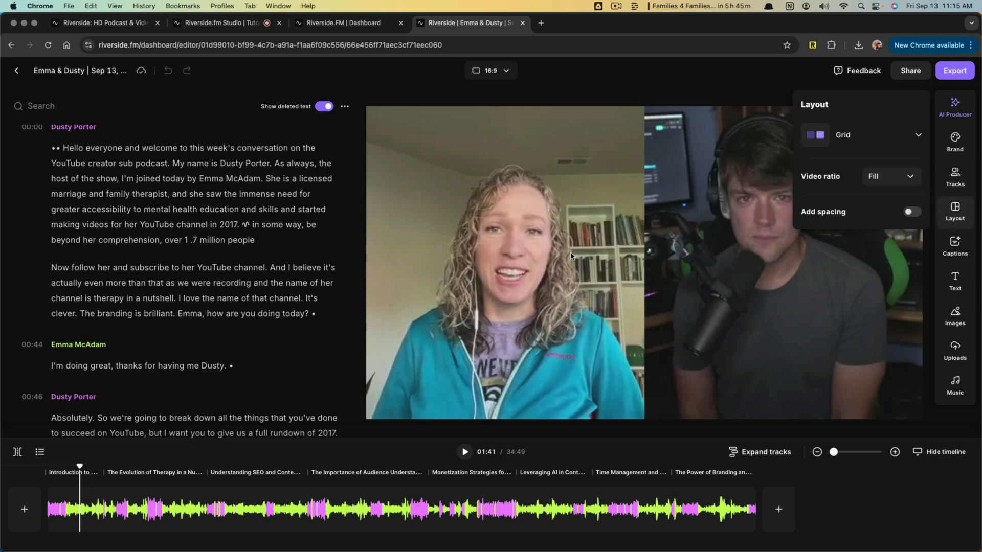
pyautogui.click(912, 137)
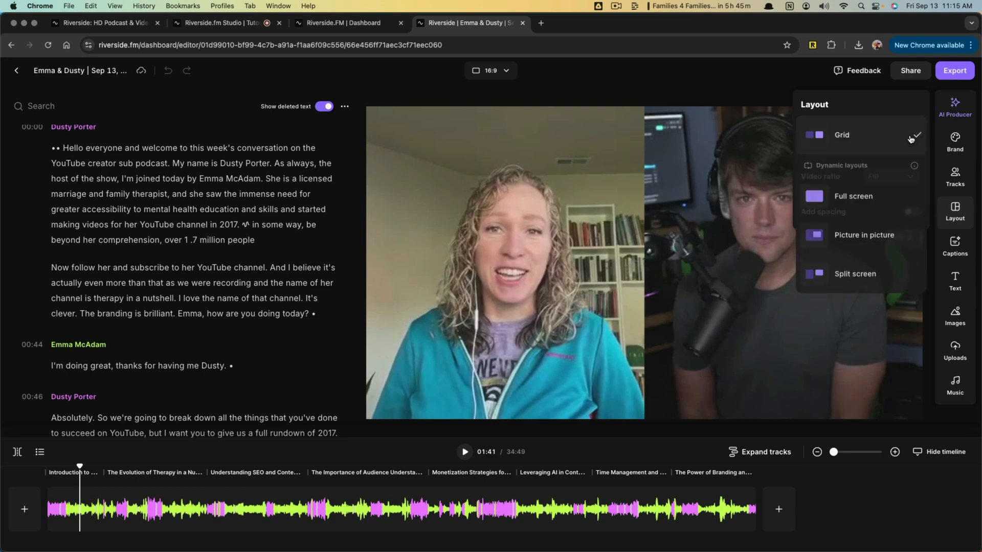
pyautogui.click(854, 197)
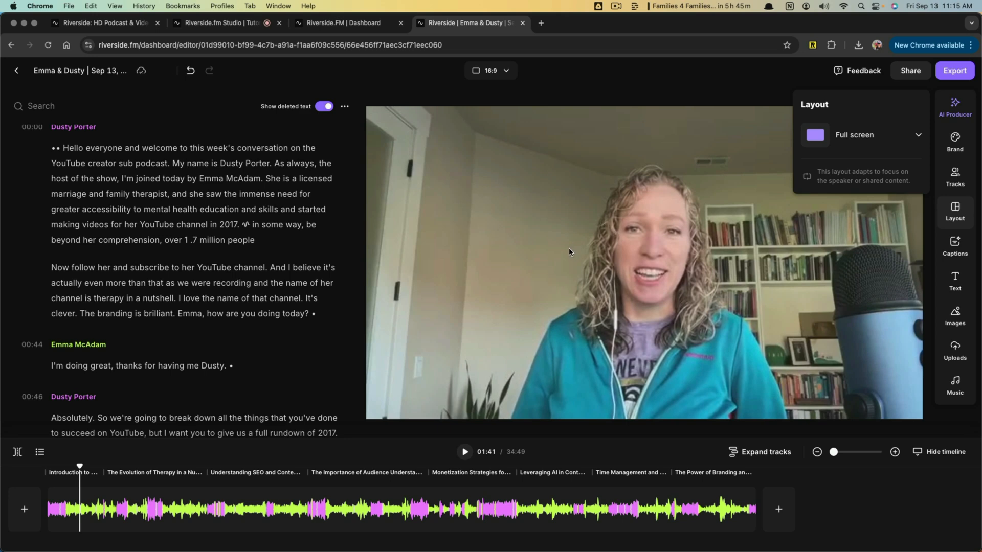
pyautogui.moveTo(80, 468); pyautogui.dragTo(56, 469)
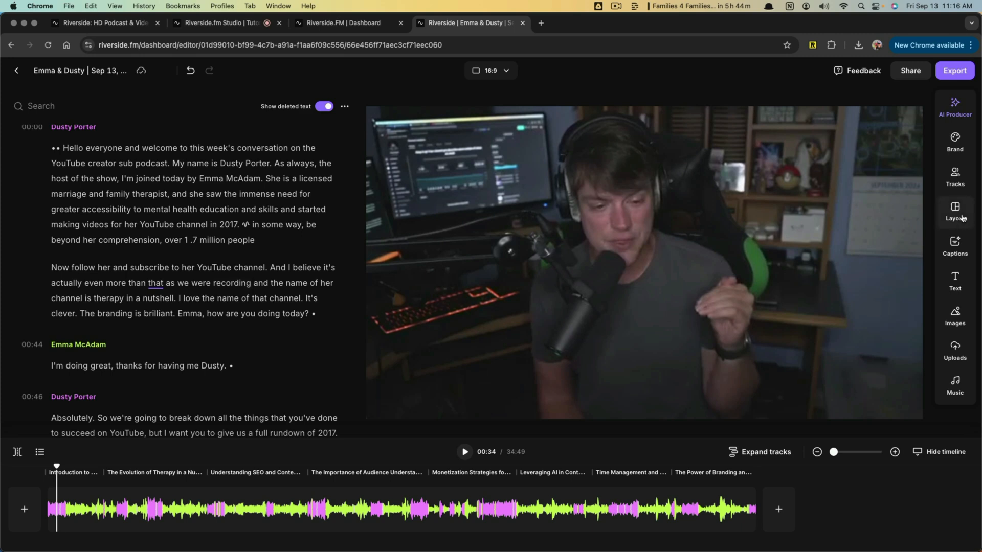
# - Review the editor's AI Producer tools including Set pace, the Brand logo and background options, and the Tracks list
pyautogui.click(956, 112)
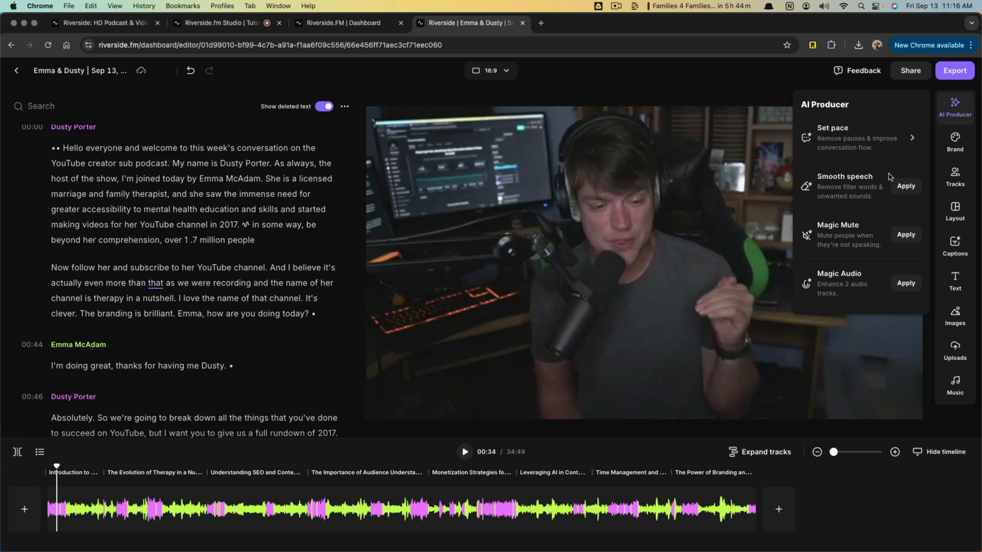
pyautogui.click(913, 142)
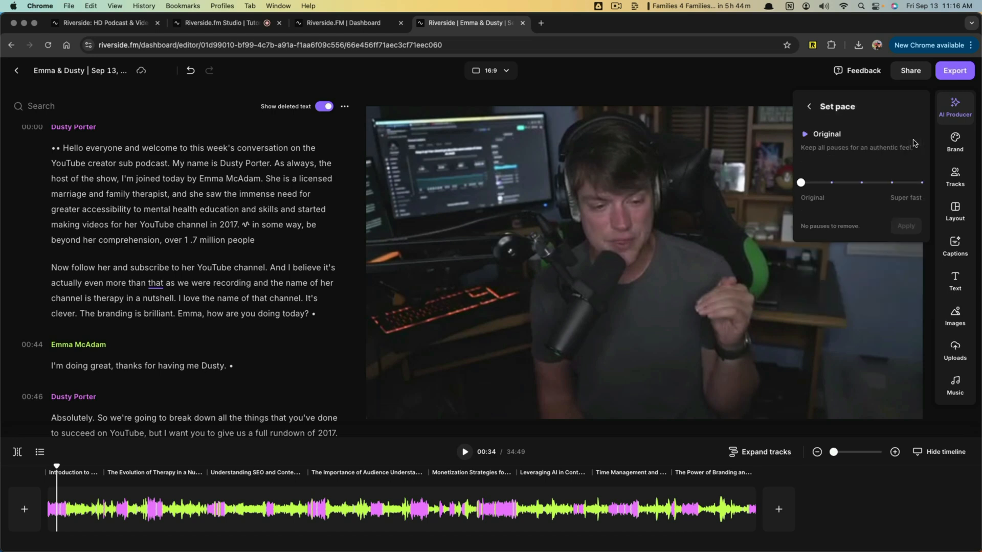
pyautogui.click(808, 106)
pyautogui.click(960, 142)
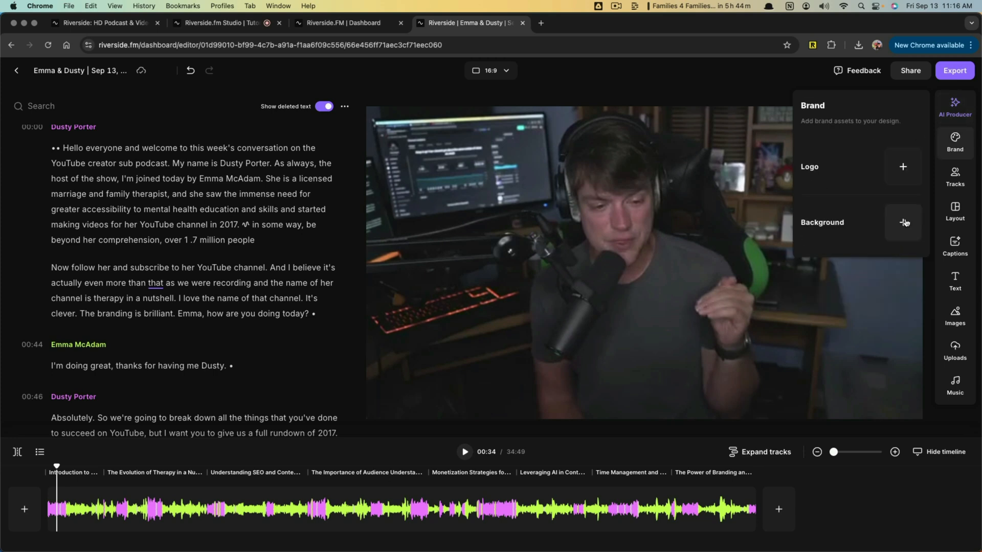
pyautogui.click(955, 179)
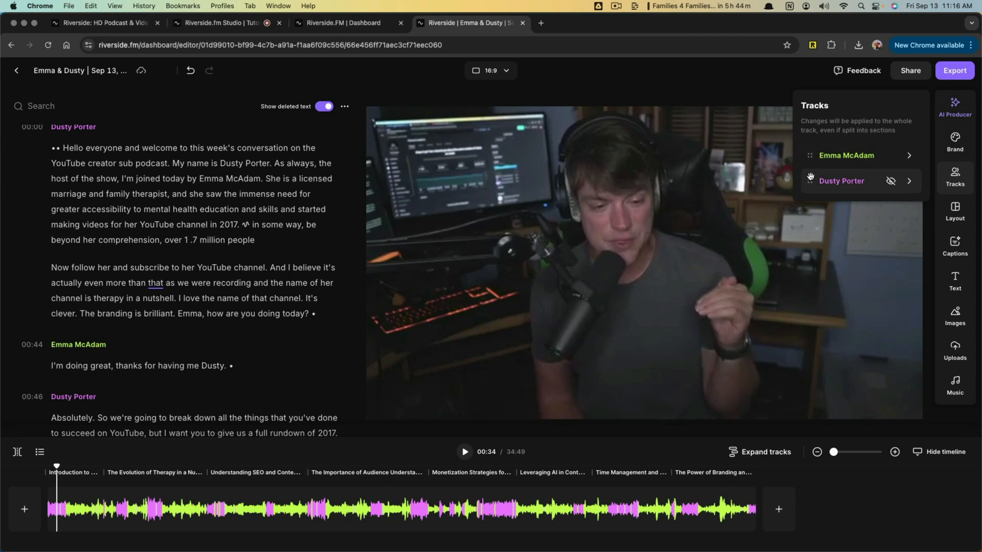
# - Move the host's track above the guest's in the Tracks list and set the video layout to Split screen
pyautogui.moveTo(810, 178); pyautogui.dragTo(809, 155)
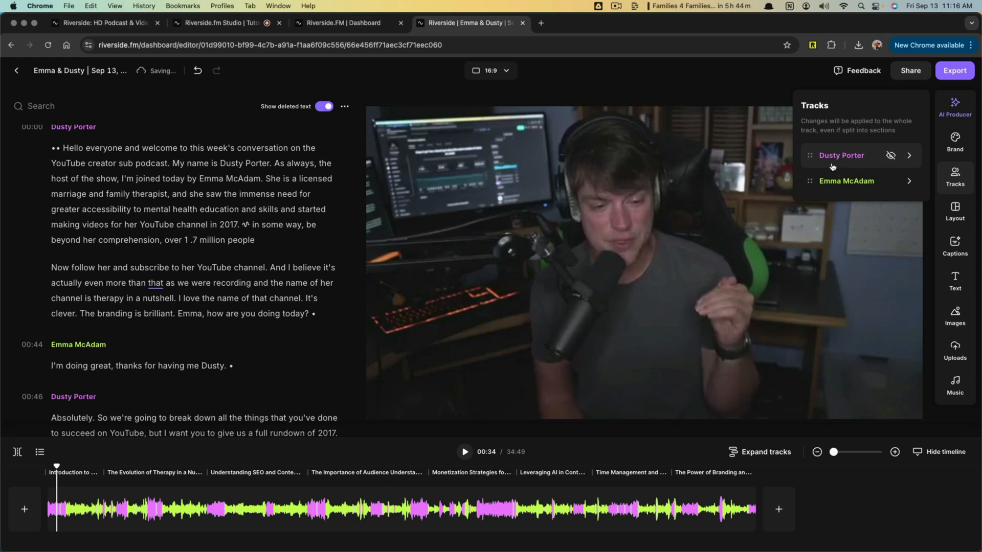
pyautogui.click(961, 218)
pyautogui.click(883, 141)
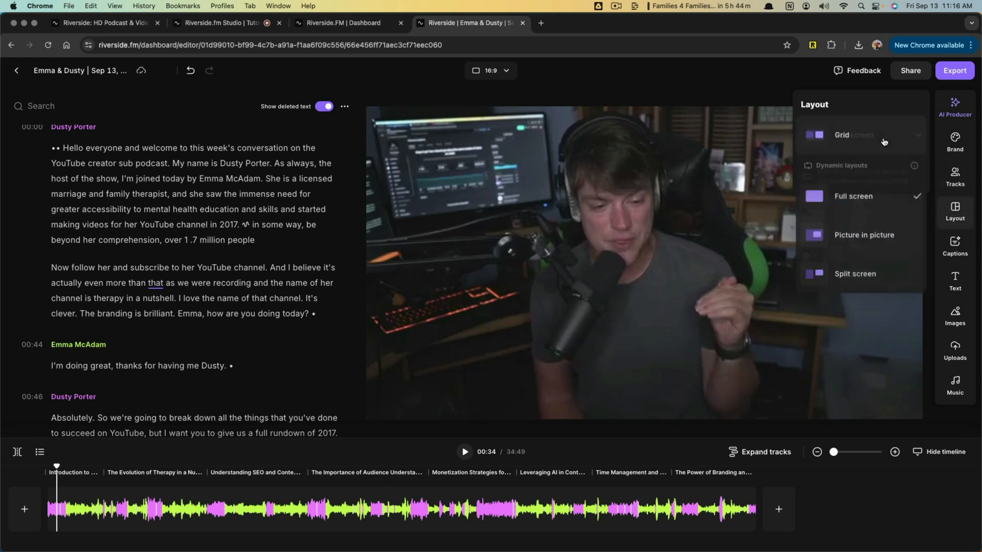
pyautogui.click(850, 272)
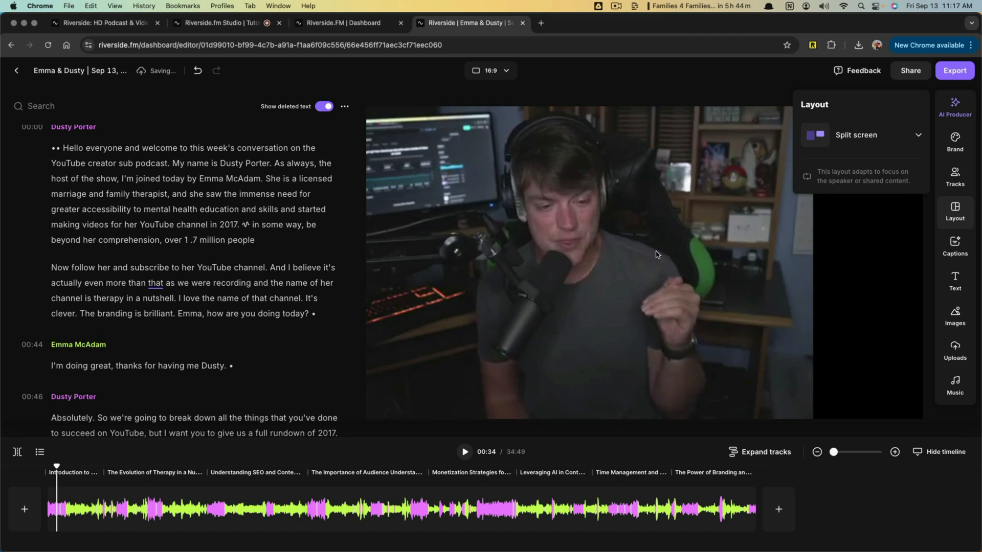
pyautogui.click(155, 476)
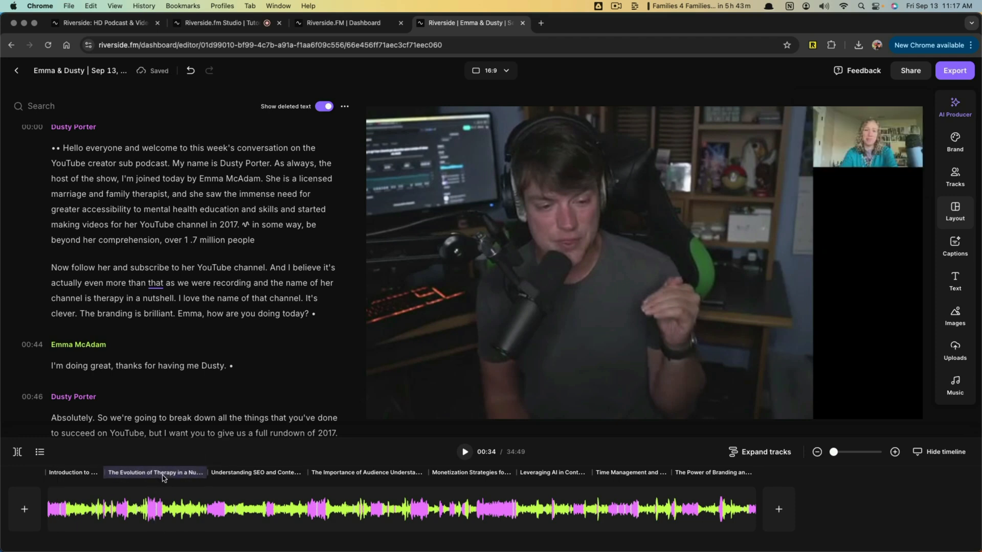
# - Try the Grid layout on the video and set the layout back to Full screen
pyautogui.click(955, 210)
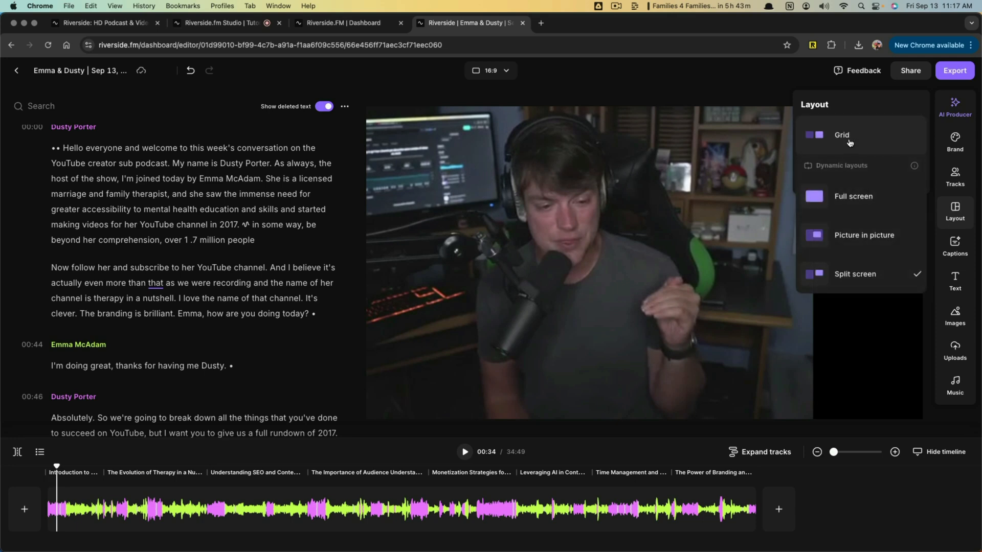
pyautogui.click(849, 142)
pyautogui.click(918, 145)
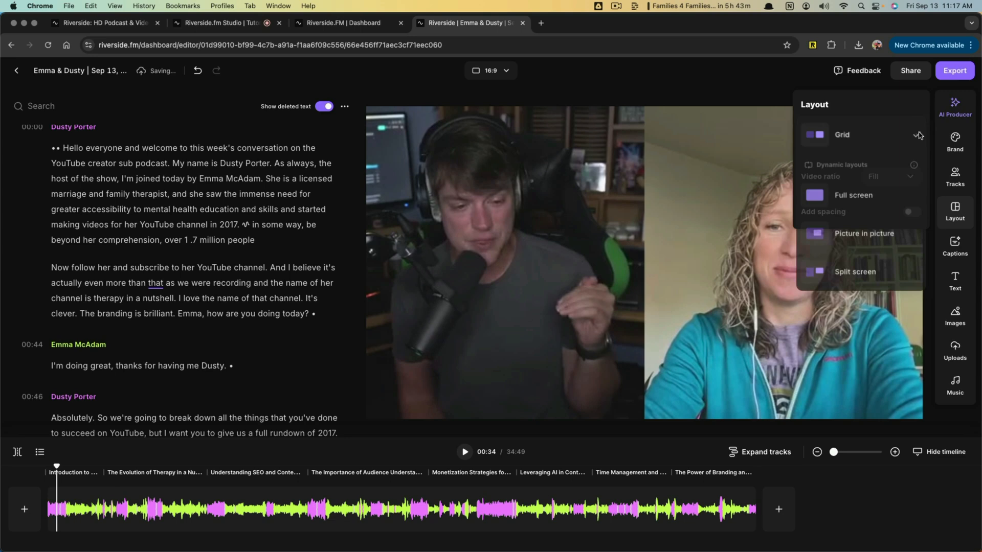
pyautogui.click(840, 198)
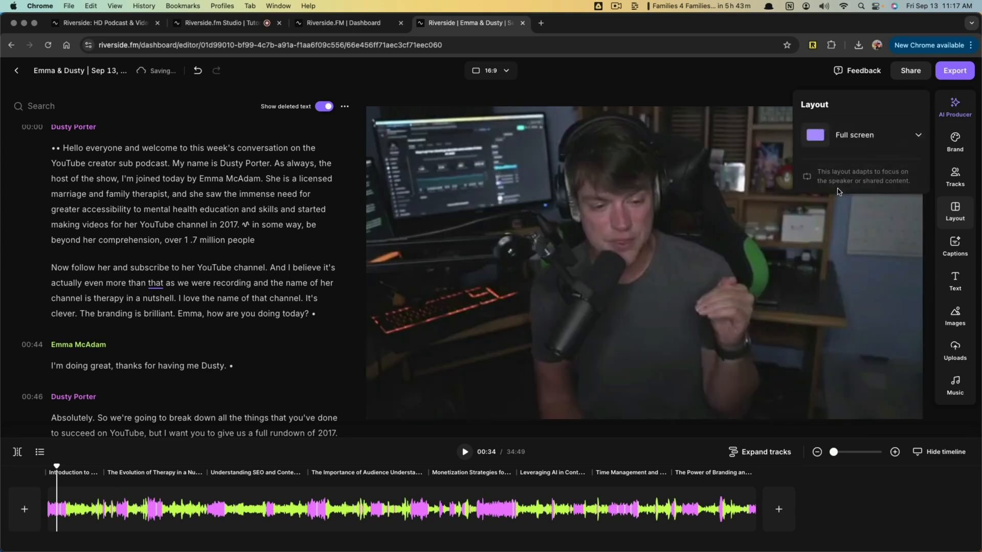
# - Add captions with the white-text, purple word-highlight preset and play the recording briefly to preview them
pyautogui.click(951, 256)
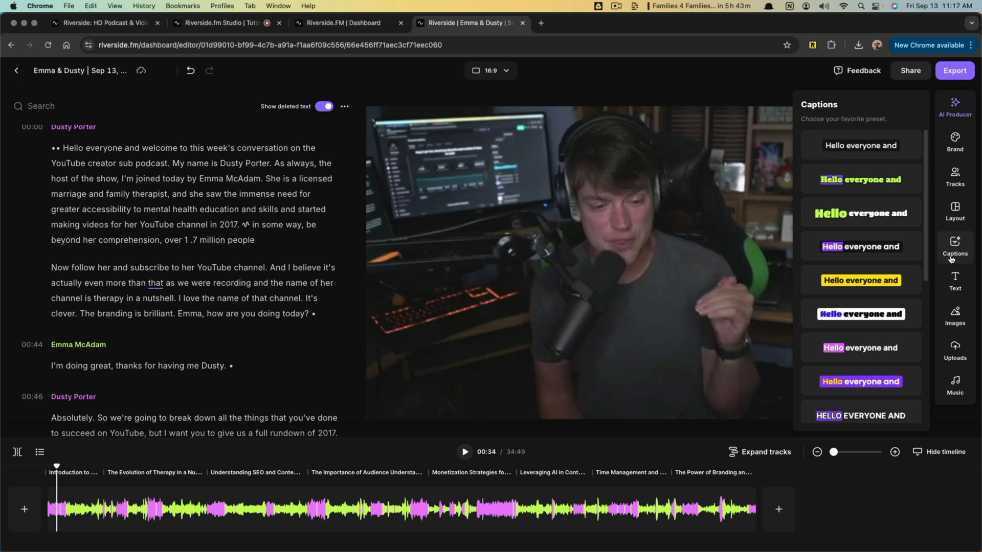
pyautogui.click(854, 251)
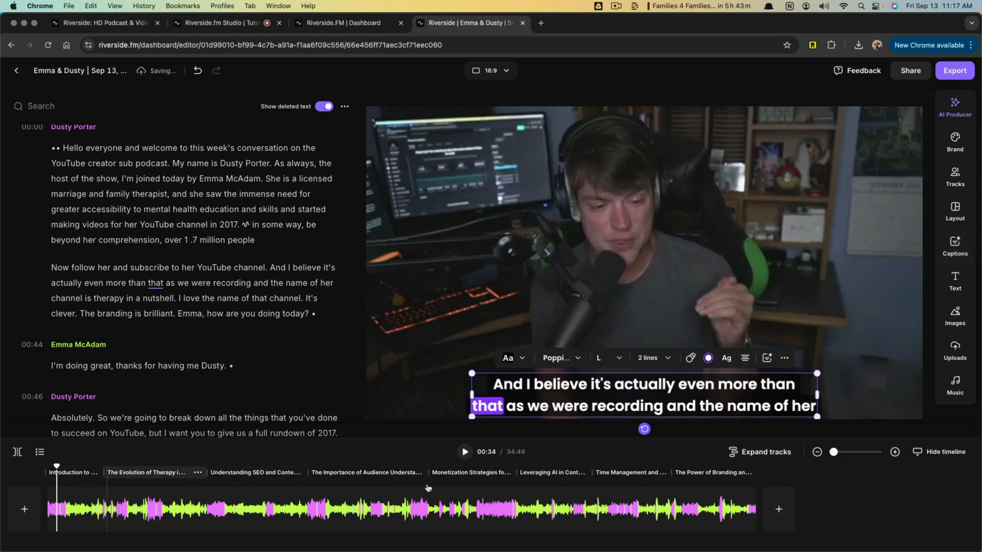
pyautogui.click(465, 452)
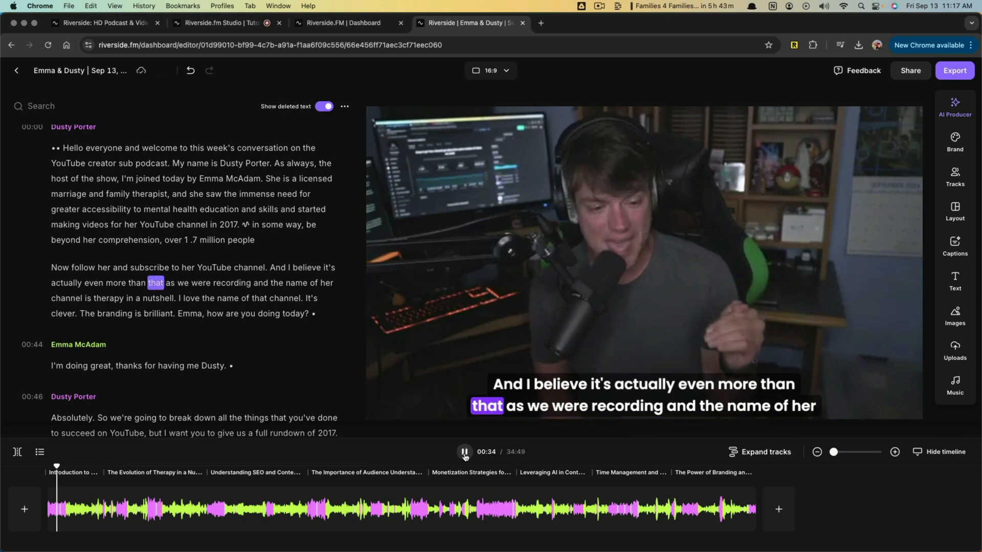
pyautogui.click(465, 453)
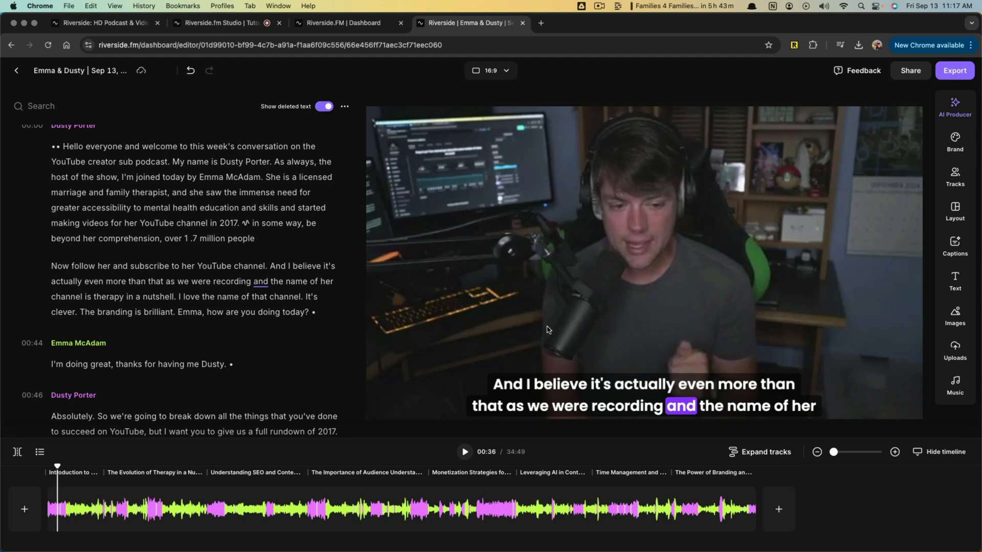
# - Try the pink word-highlight caption preset and remove the captions from the video
pyautogui.click(955, 253)
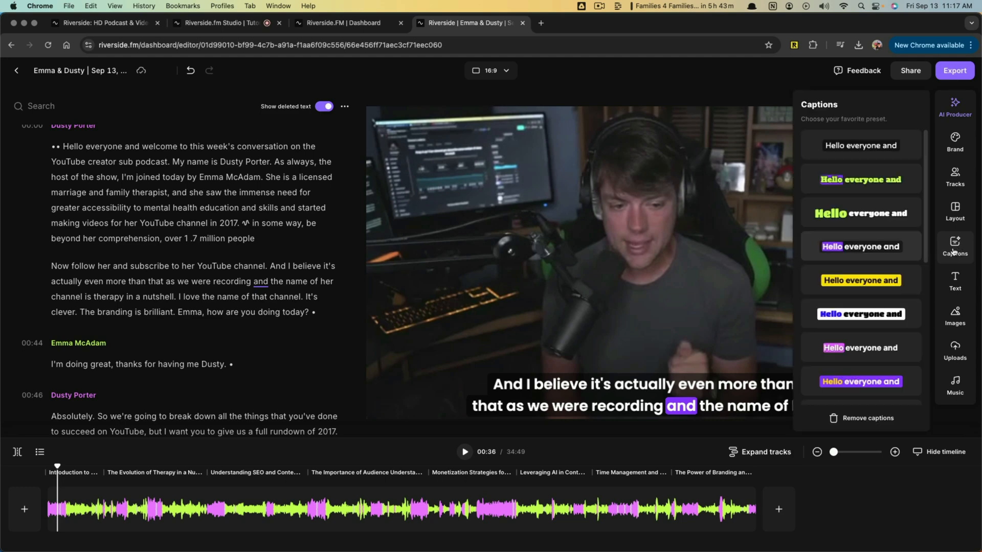
pyautogui.click(858, 419)
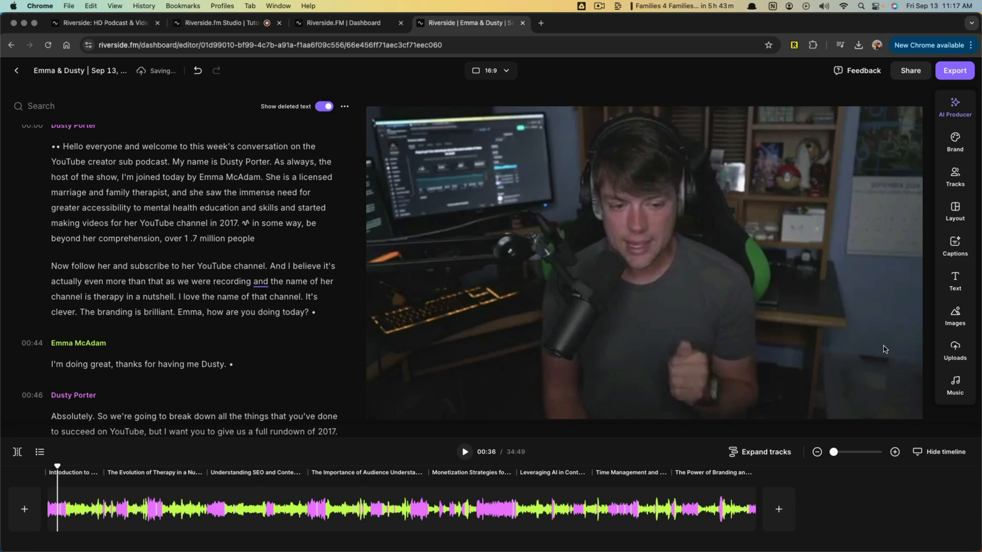
# - Add the chapter-title smart style text in the lower middle of the video and replace its wording with "Add text"
pyautogui.click(960, 283)
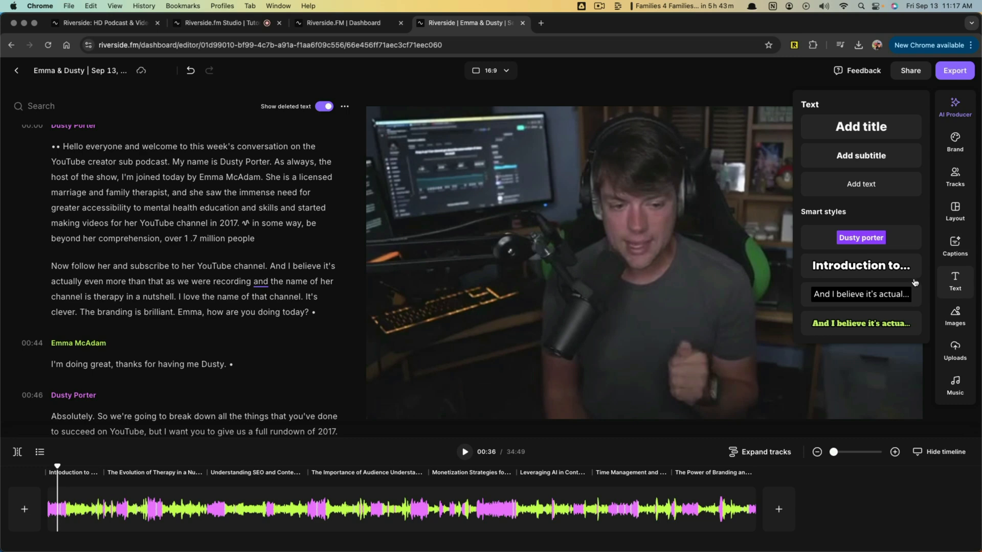
pyautogui.click(837, 268)
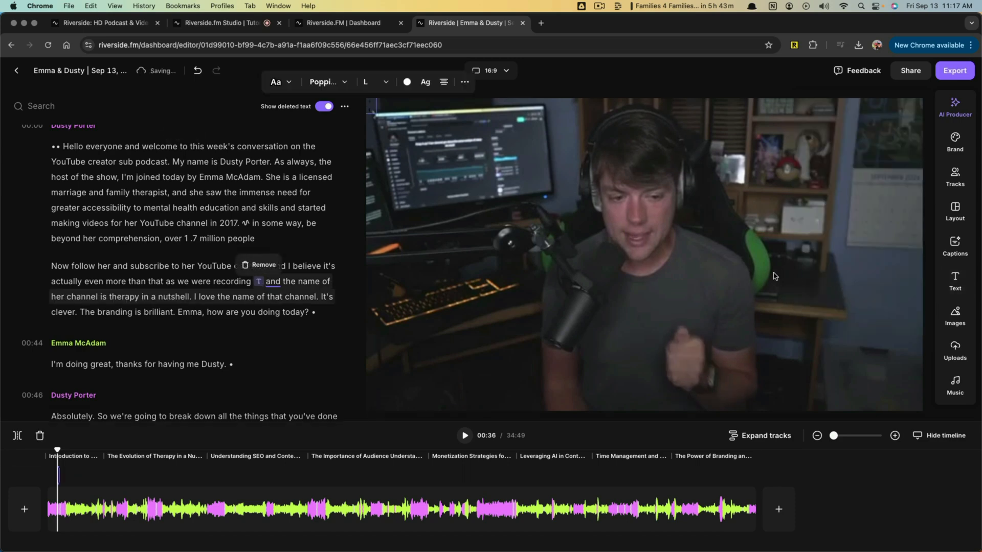
pyautogui.moveTo(596, 273); pyautogui.dragTo(591, 338)
pyautogui.doubleClick(591, 337)
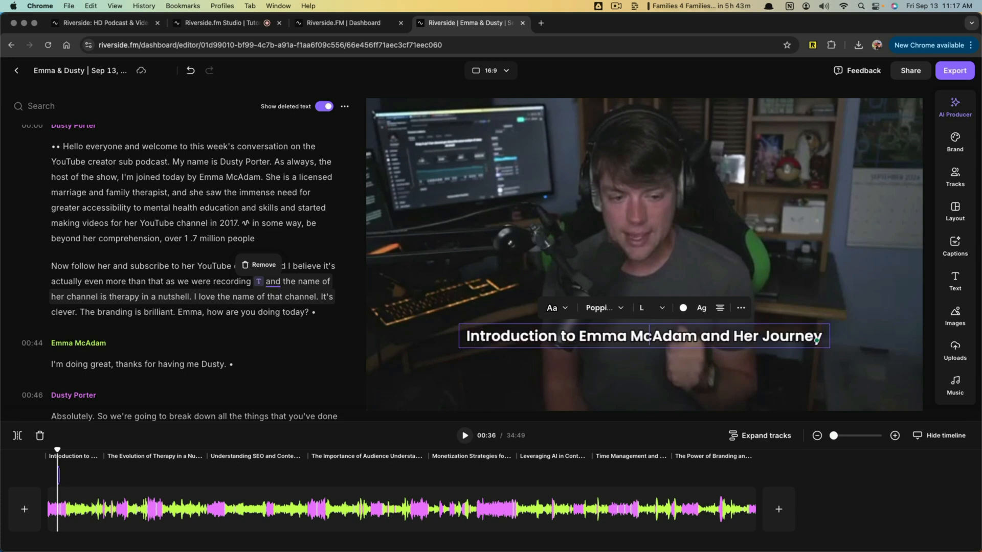
pyautogui.write('Add text')
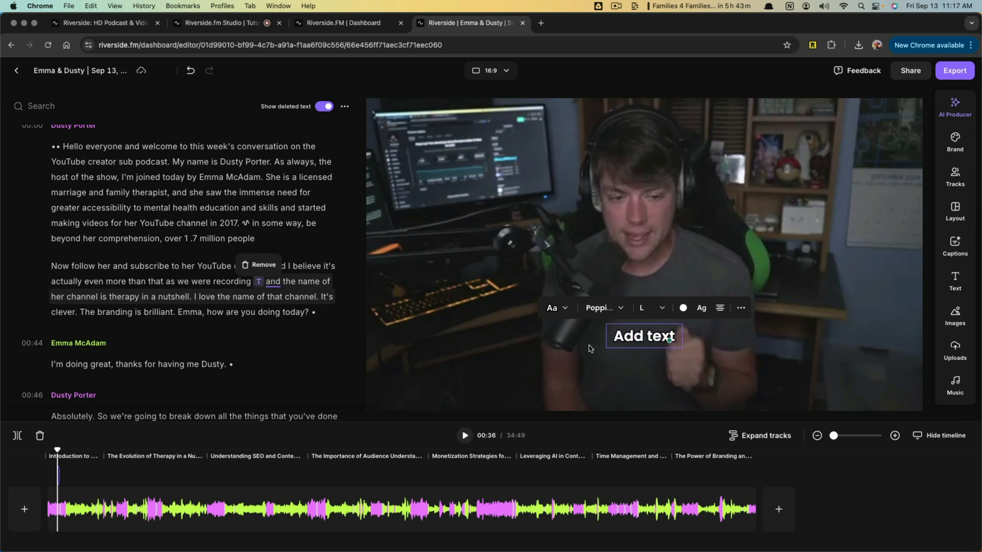
# - Move the text overlay to the lower left of the video frame and remove it
pyautogui.click(638, 371)
pyautogui.moveTo(630, 340); pyautogui.dragTo(410, 379)
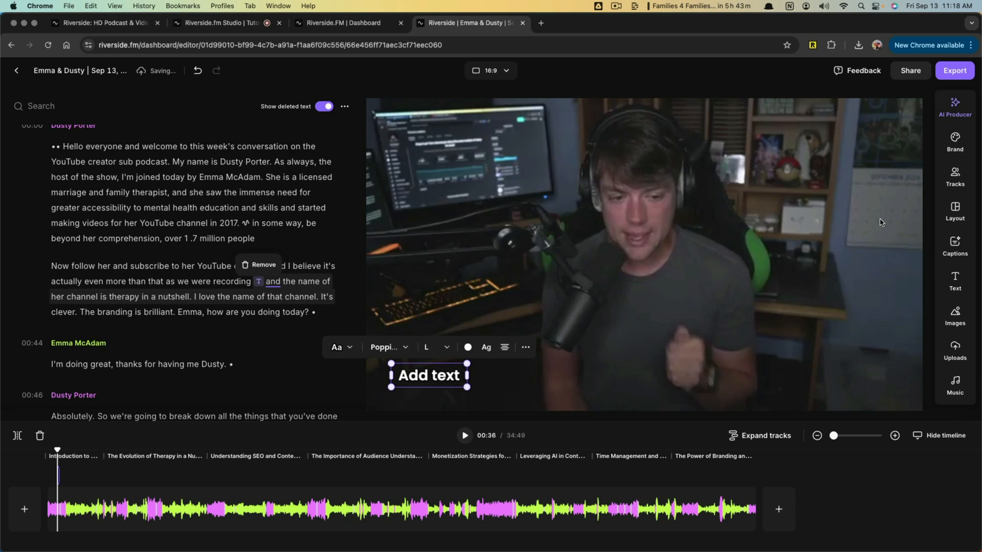
pyautogui.click(525, 348)
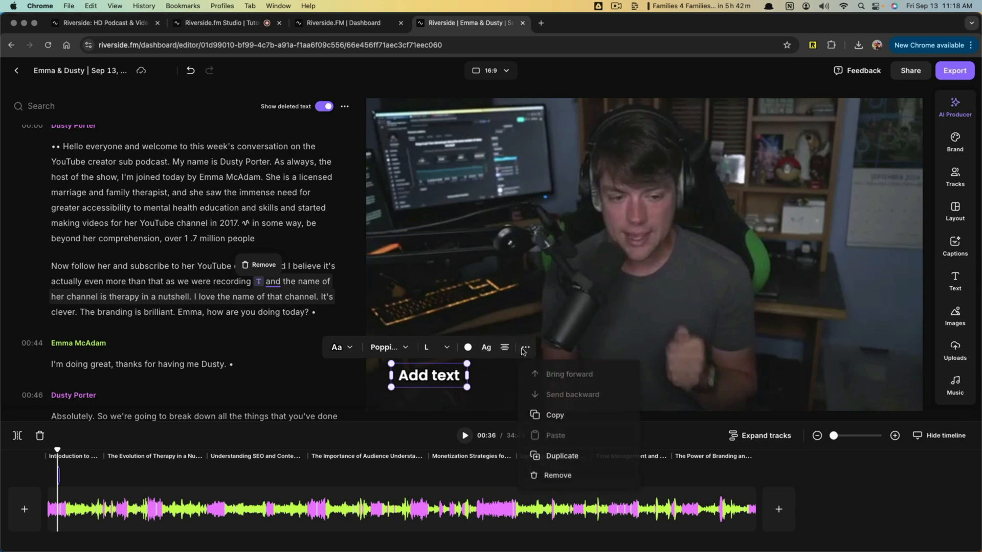
pyautogui.click(552, 473)
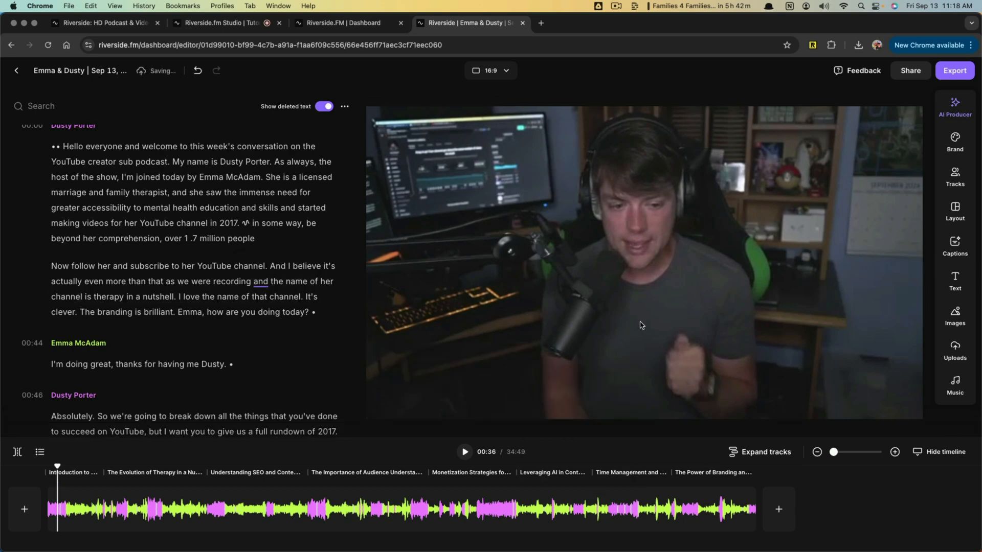
# - Insert the suggested royalty-free image of torn notebook pages over the video and delete it
pyautogui.click(954, 317)
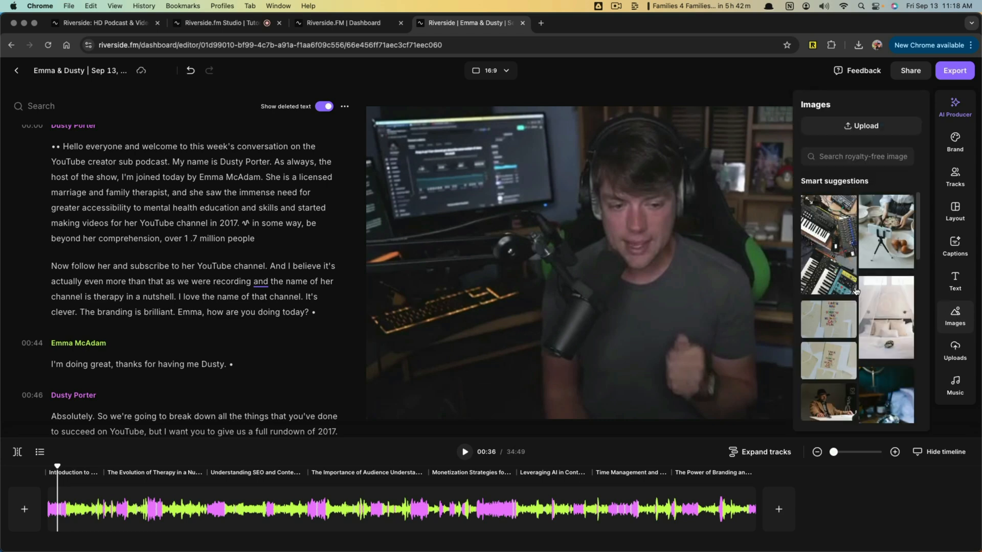
pyautogui.click(839, 319)
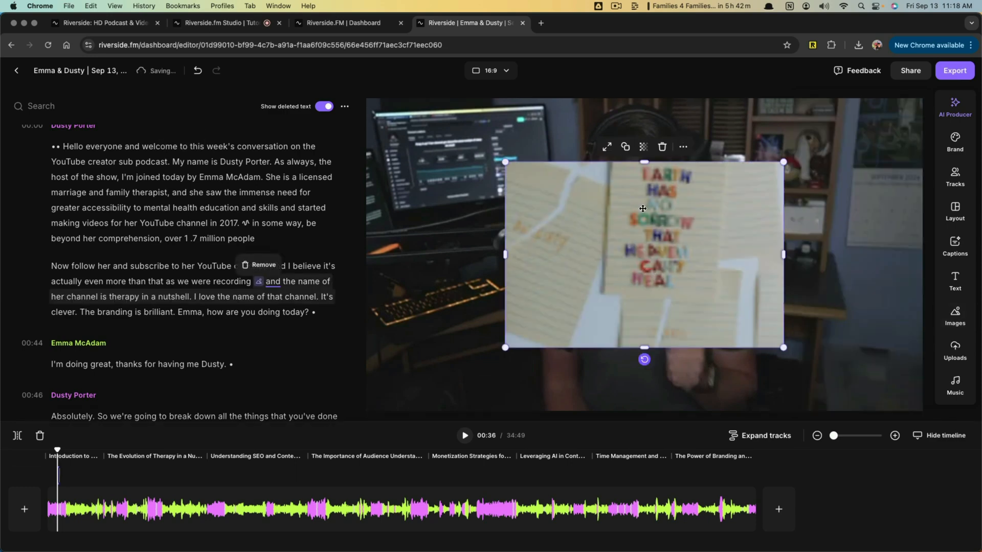
pyautogui.click(662, 148)
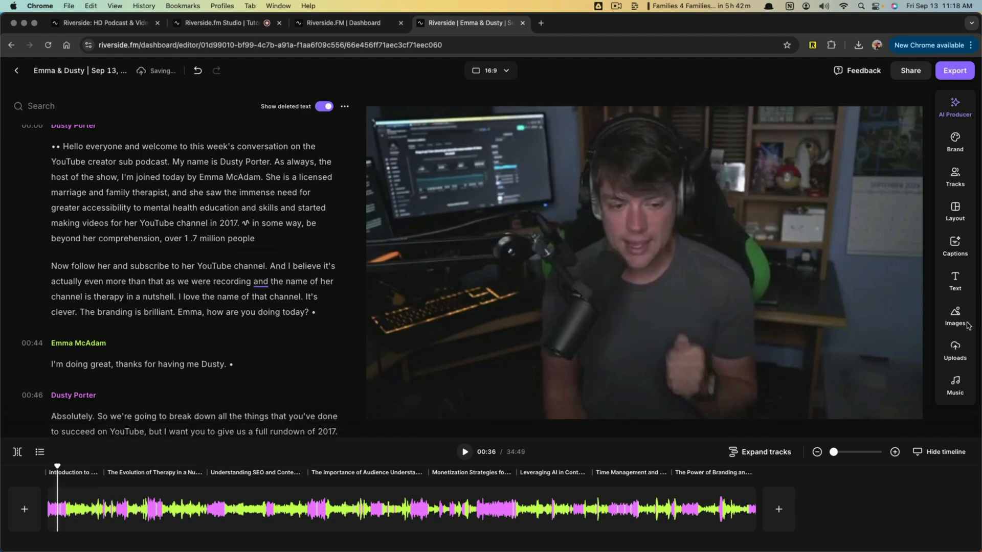
# - Review the ready-made music collections and the Uploads library for images, videos and audio
pyautogui.click(954, 384)
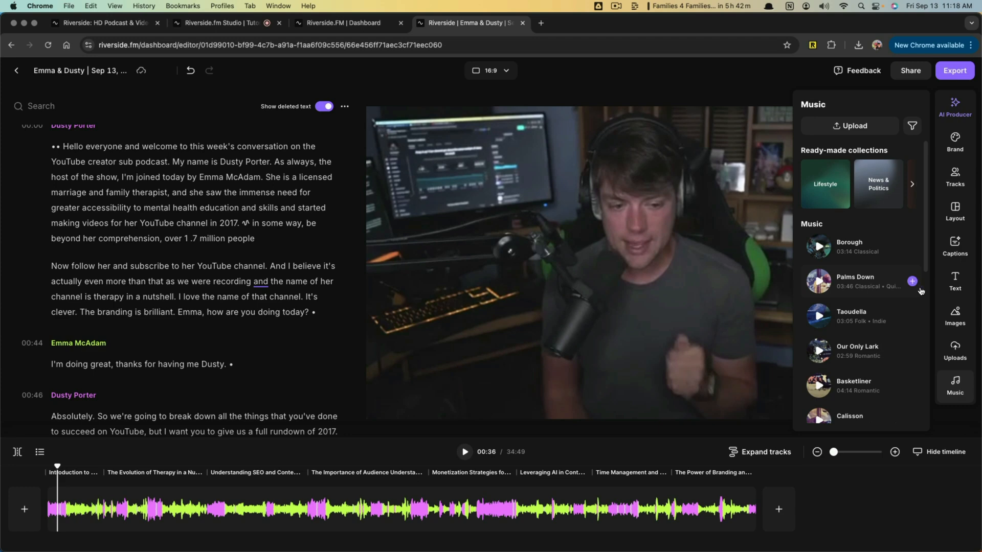
pyautogui.click(954, 351)
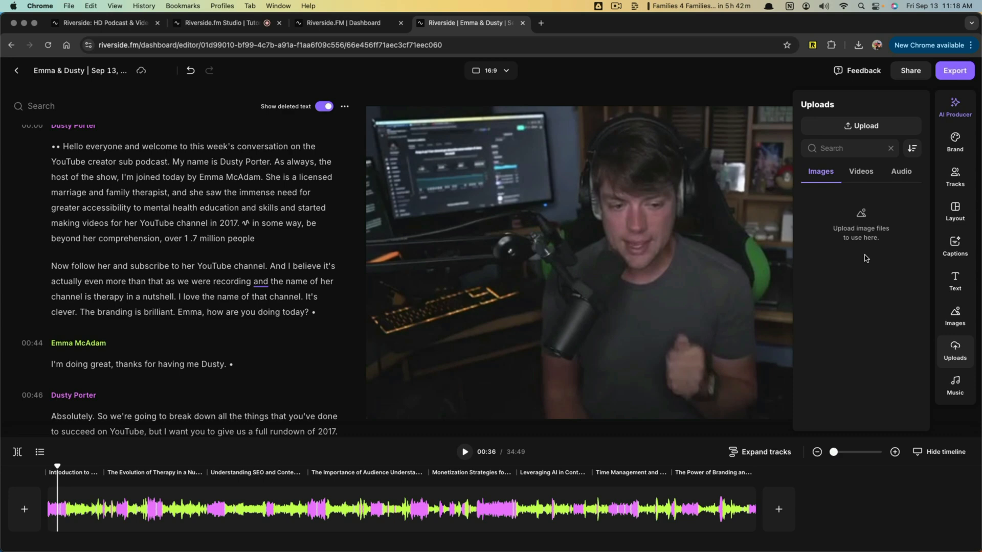
pyautogui.click(586, 94)
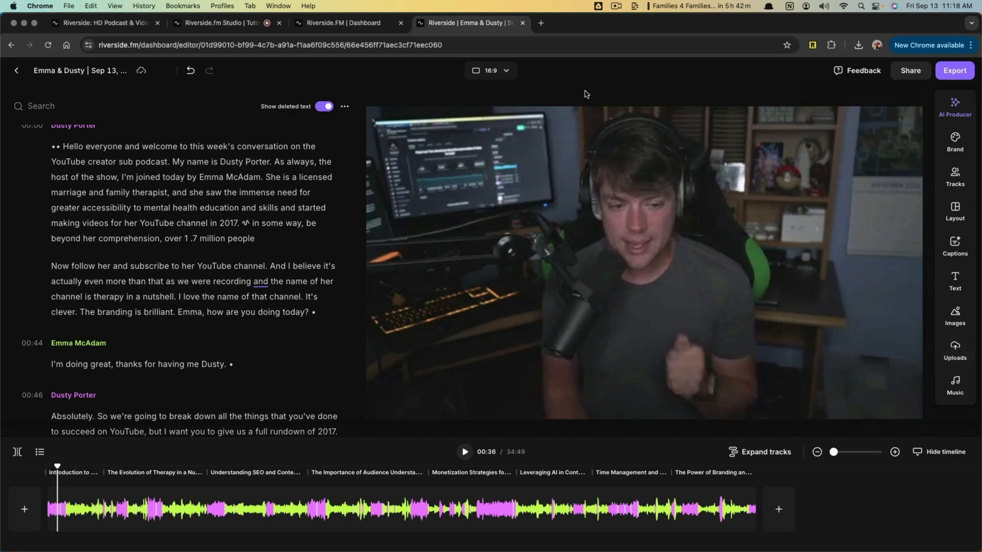
# - Move the playhead to 00:14 on the timeline and split the recording there
pyautogui.click(86, 511)
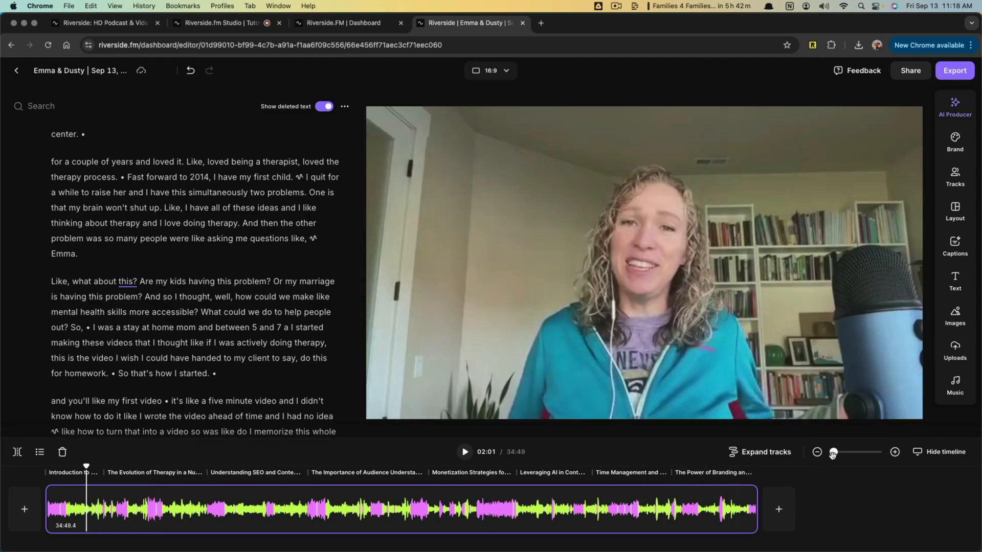
pyautogui.moveTo(834, 452)
pyautogui.mouseDown()
pyautogui.moveTo(872, 453)
pyautogui.moveTo(850, 453)
pyautogui.mouseUp()
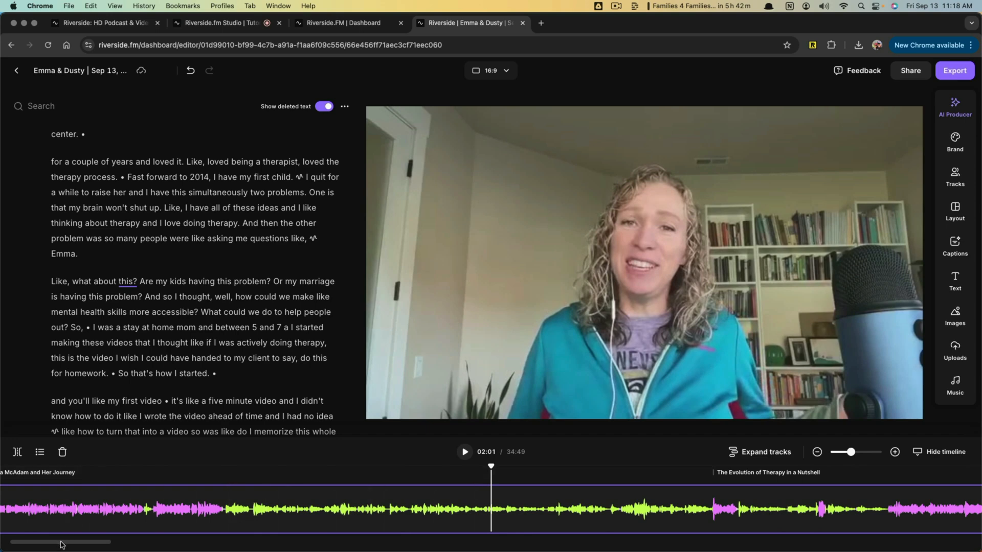
pyautogui.moveTo(61, 544); pyautogui.dragTo(50, 545)
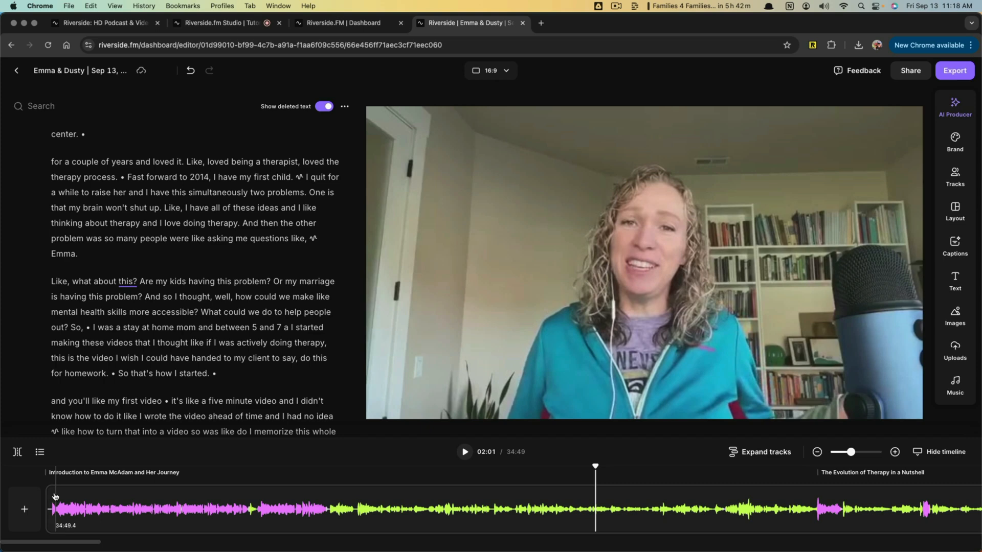
pyautogui.moveTo(58, 496); pyautogui.dragTo(109, 484)
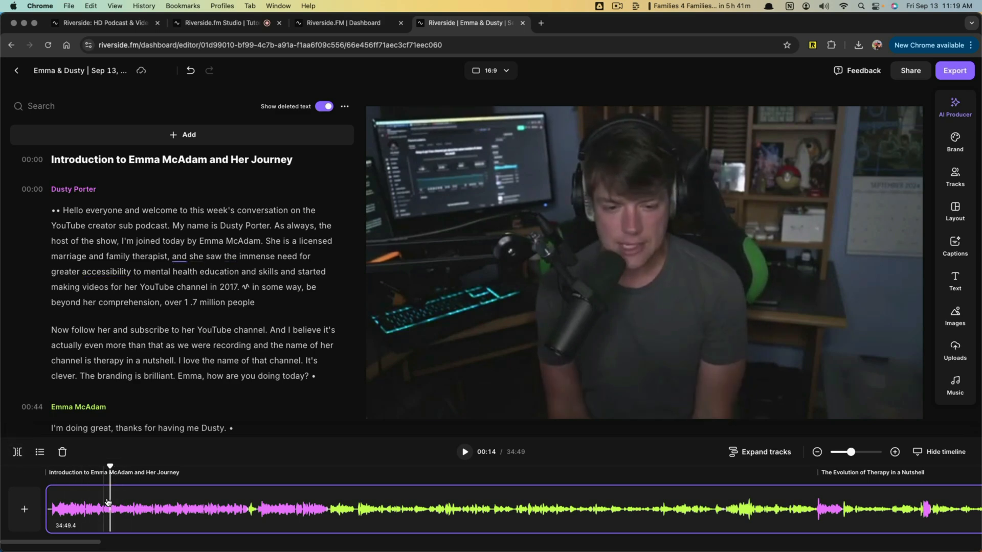
pyautogui.click(17, 452)
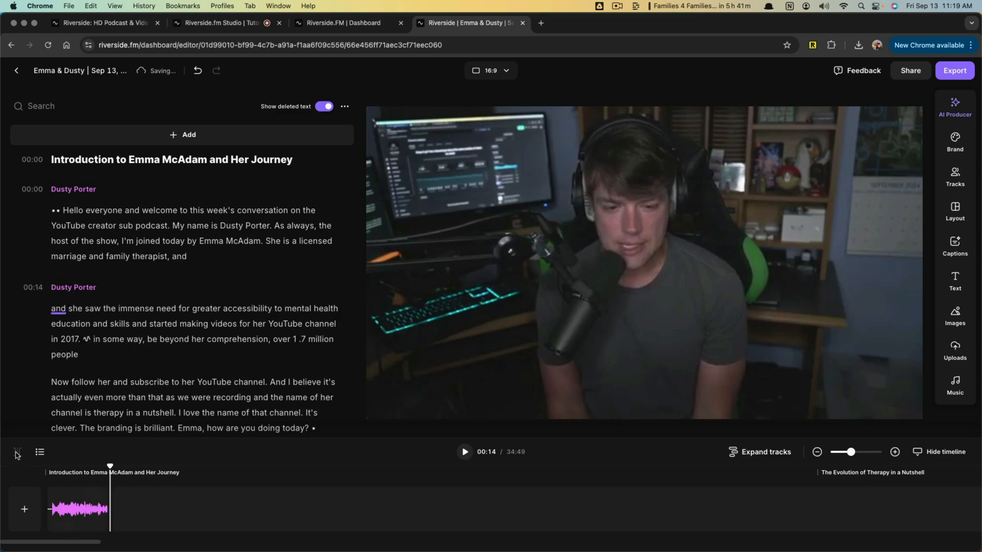
# - Select the section before the cut with the playhead at 00:06 and undo the split
pyautogui.click(92, 493)
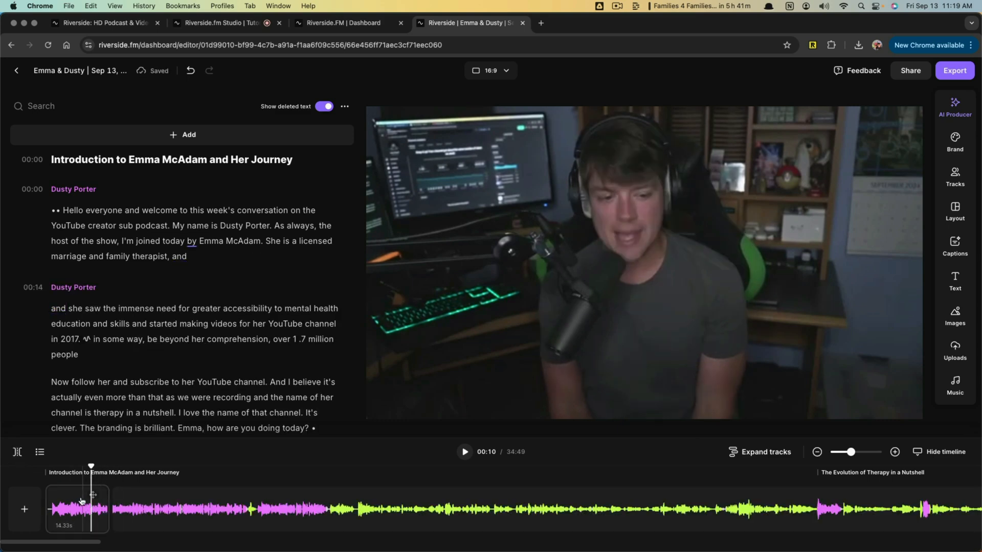
pyautogui.click(74, 495)
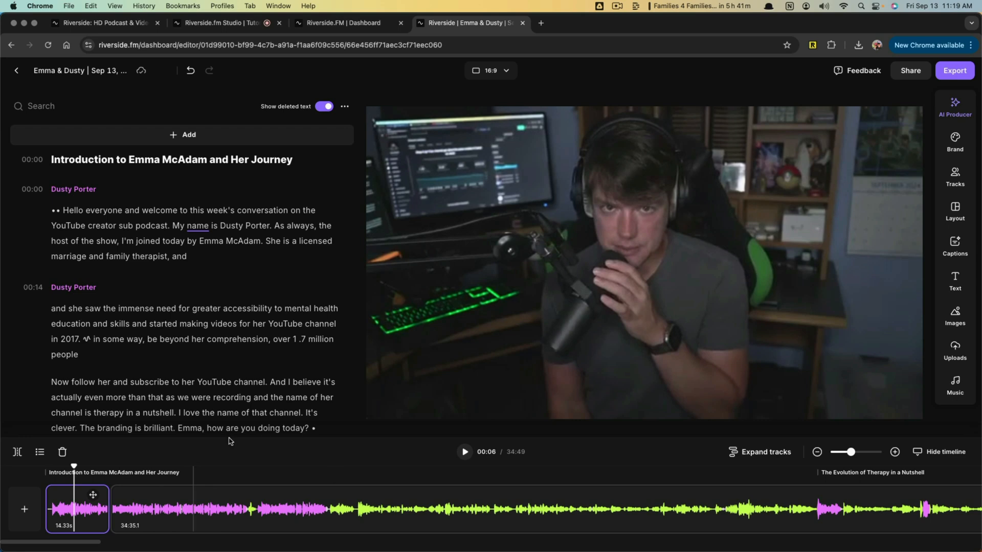
pyautogui.press('super+z')
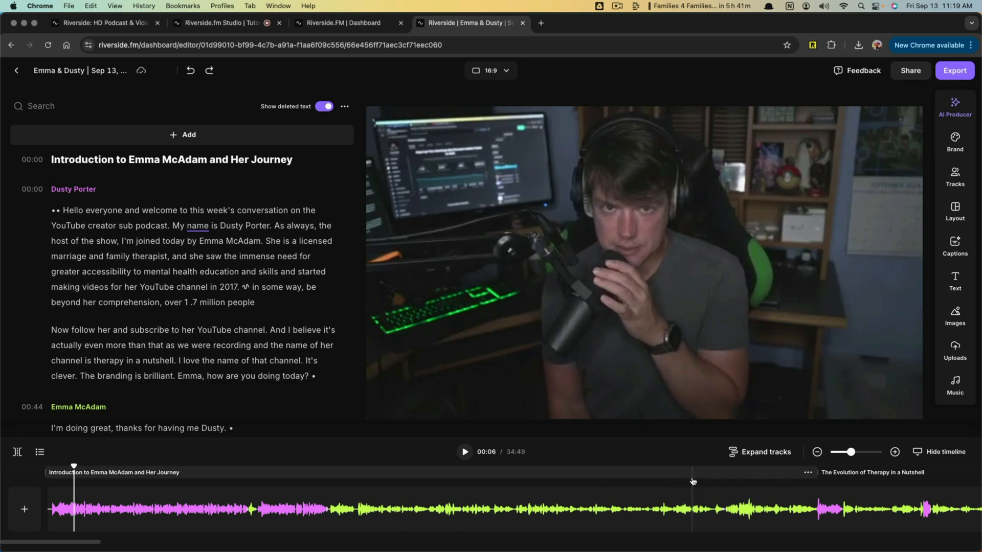
# - Expand the timeline to show each speaker's track separately
pyautogui.click(757, 459)
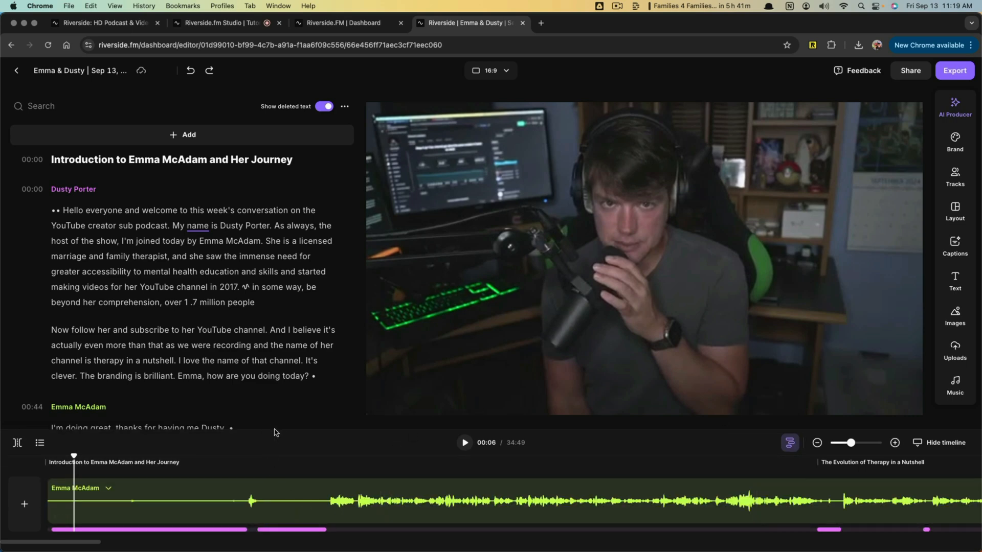
# - Select the host's separate track at 00:12 on the timeline and collapse the speaker tracks back into a single track
pyautogui.scroll(-1, 281, 397)
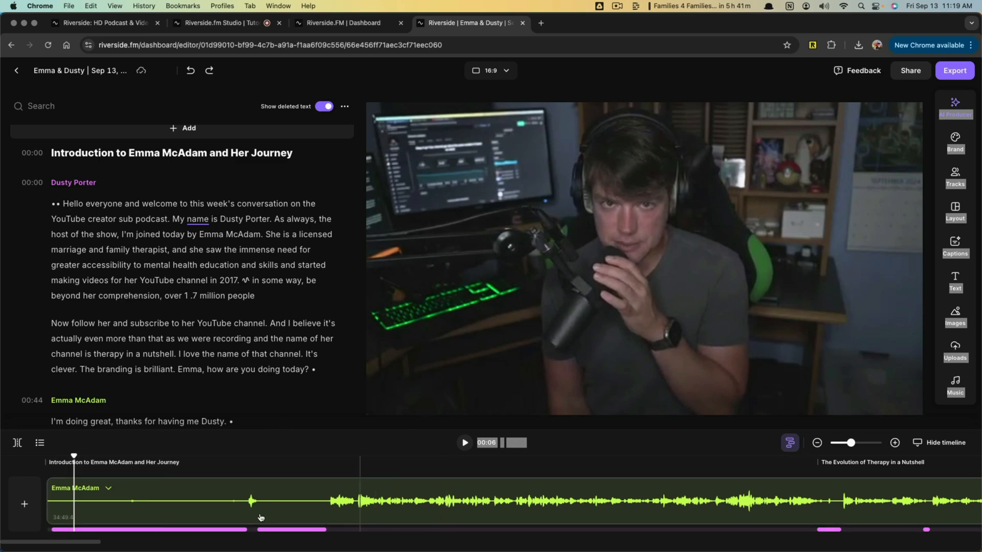
pyautogui.click(102, 513)
pyautogui.click(102, 530)
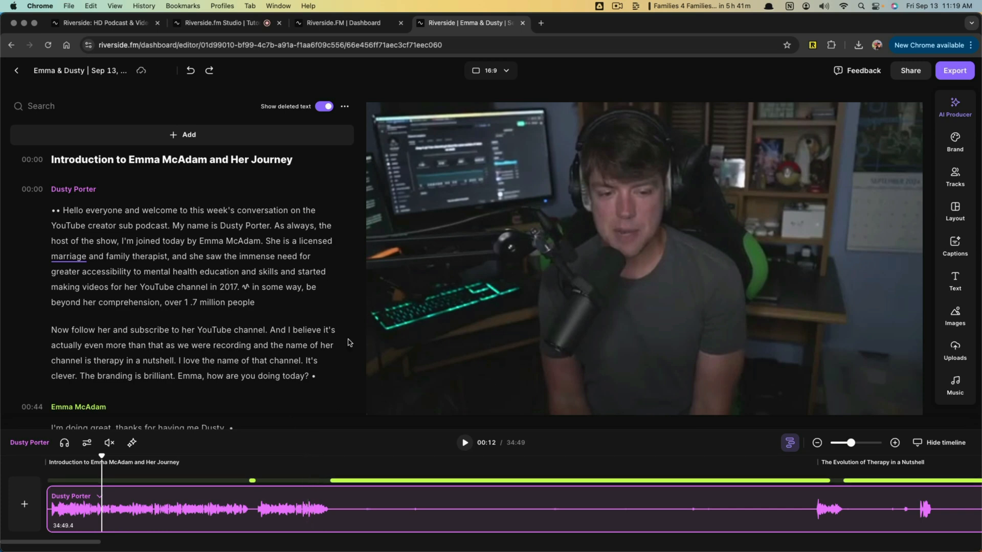
pyautogui.click(790, 442)
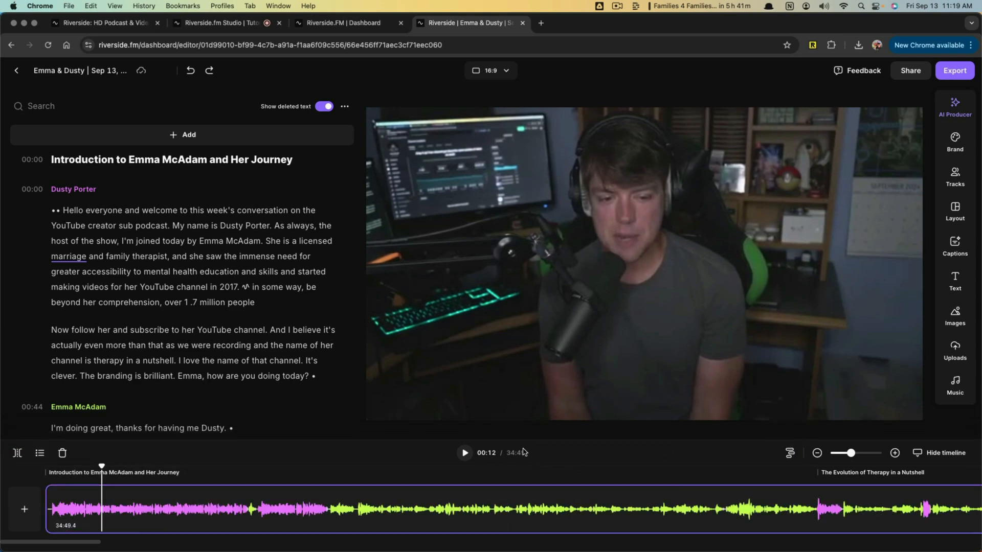
# - Move the playhead through the transcript by selecting "therapist," and the second paragraph's "YouTube", and clear the word selection
pyautogui.click(153, 257)
pyautogui.moveTo(246, 287)
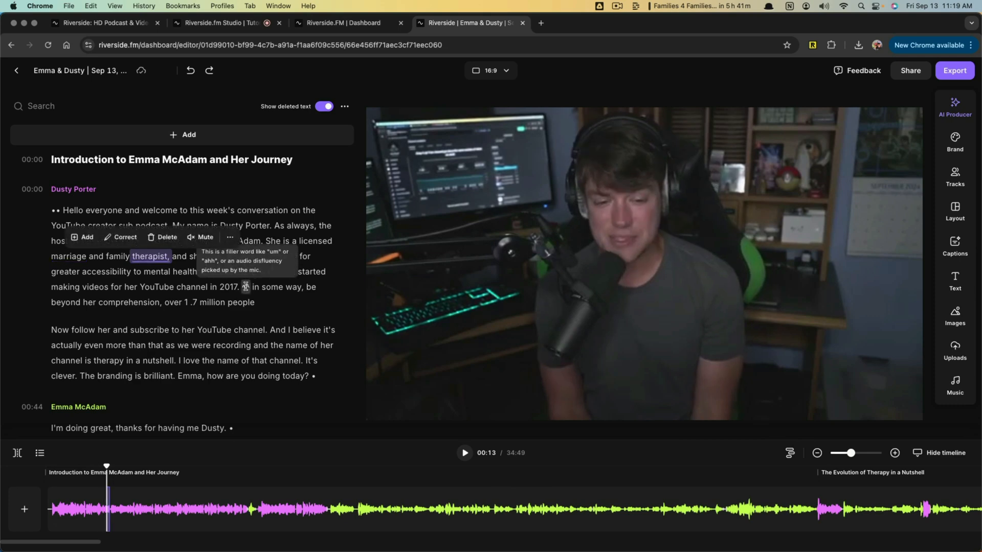
pyautogui.click(208, 330)
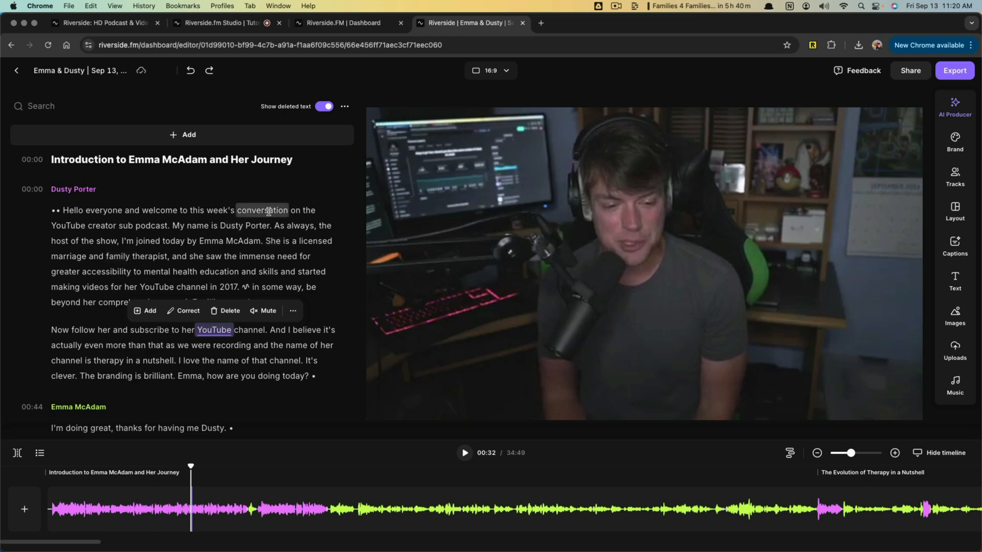
pyautogui.click(730, 76)
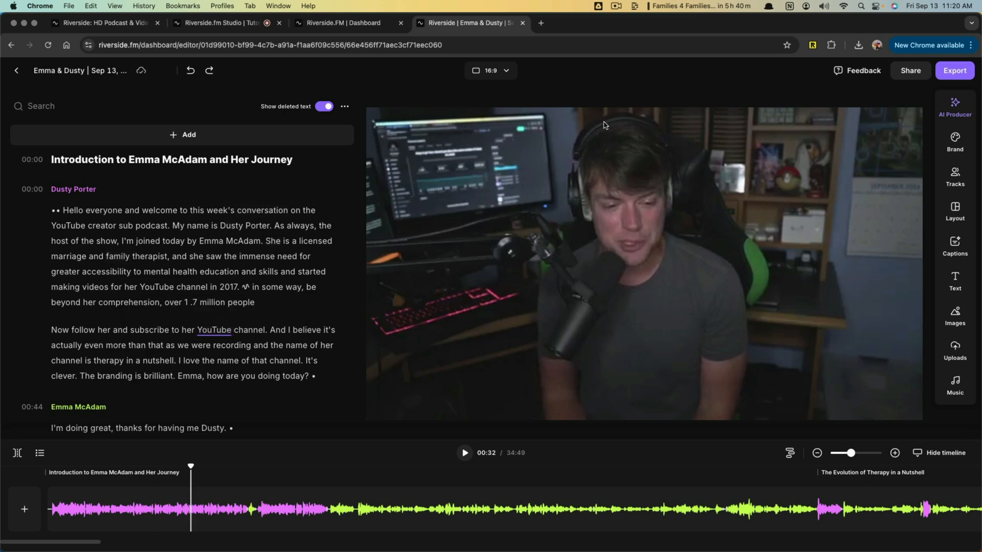
# - Review the edit's audio and video export options, including the choices for video quality
pyautogui.click(956, 74)
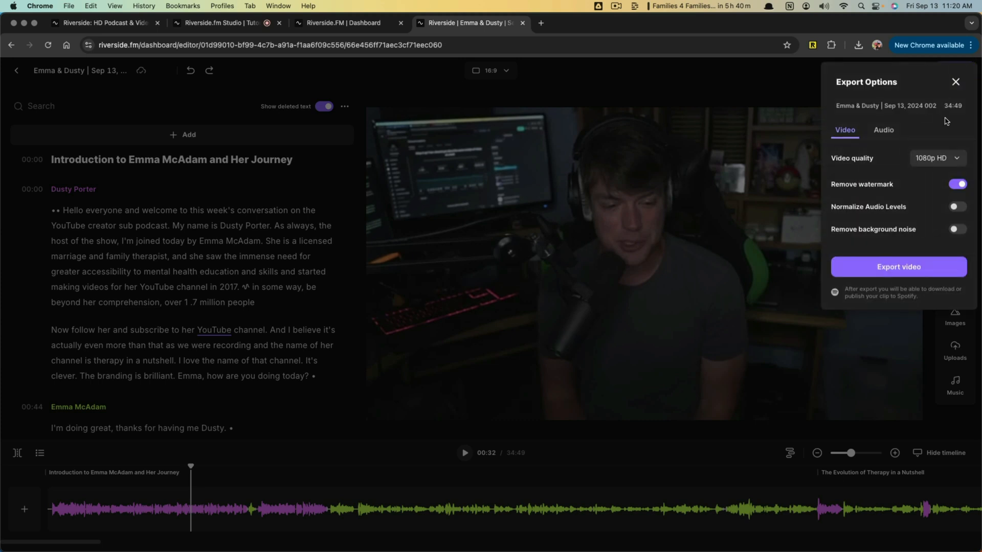
pyautogui.click(885, 132)
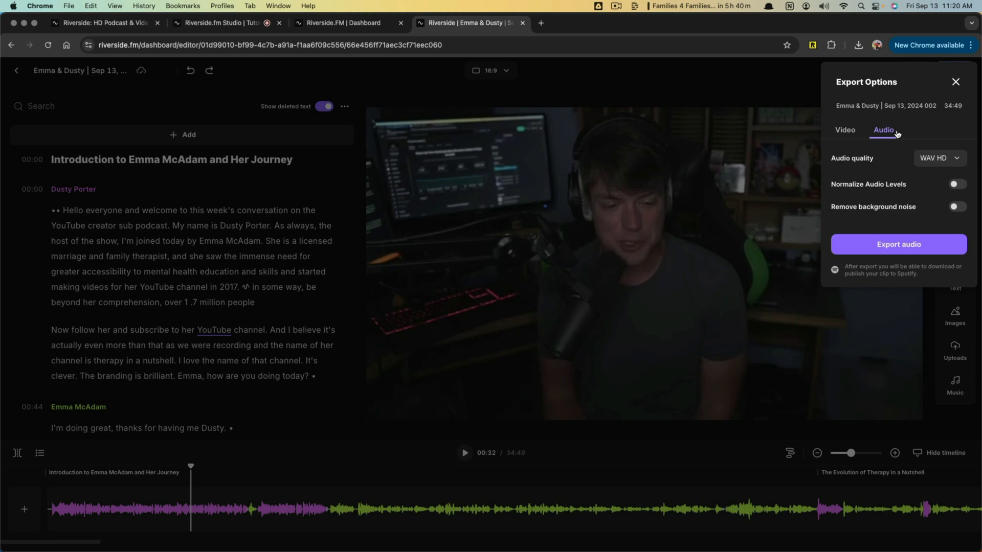
pyautogui.click(843, 132)
pyautogui.click(939, 165)
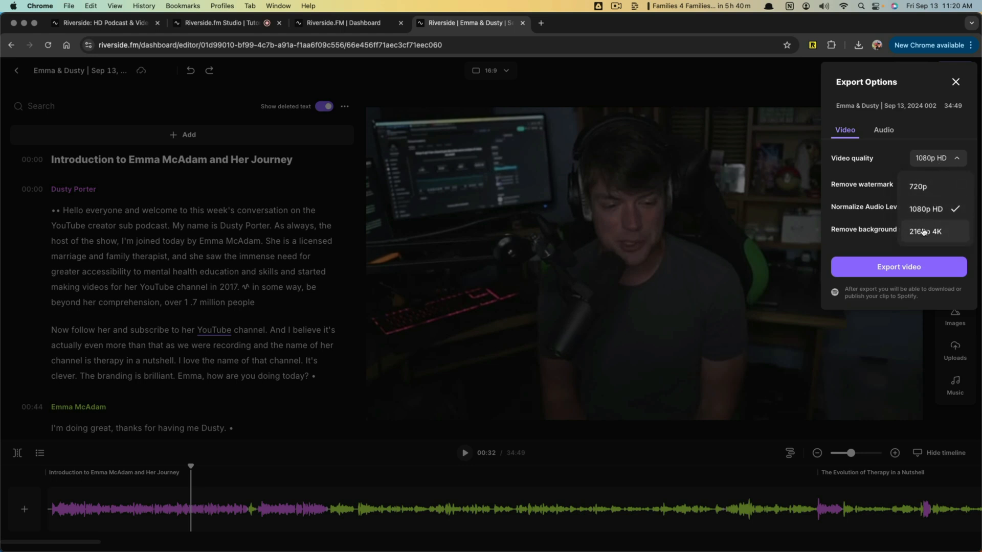
pyautogui.click(914, 133)
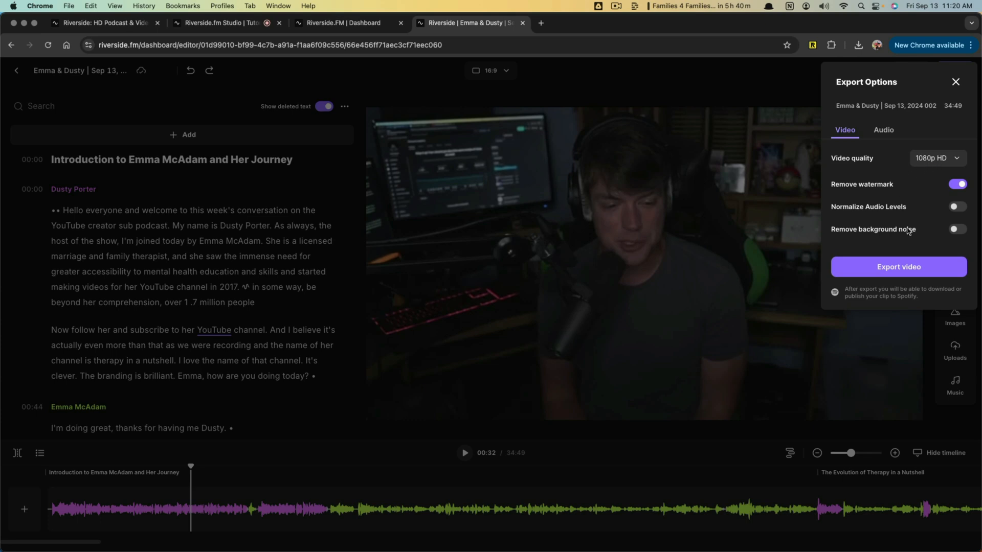
# - Export the edit as a 1080p HD video with the watermark removed and view it among the project's edits
pyautogui.click(898, 270)
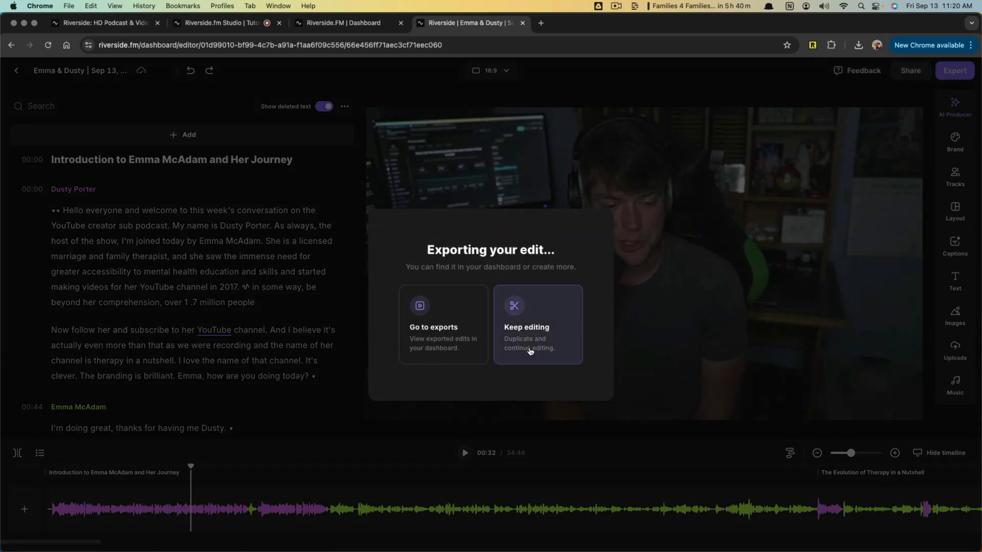
pyautogui.click(463, 341)
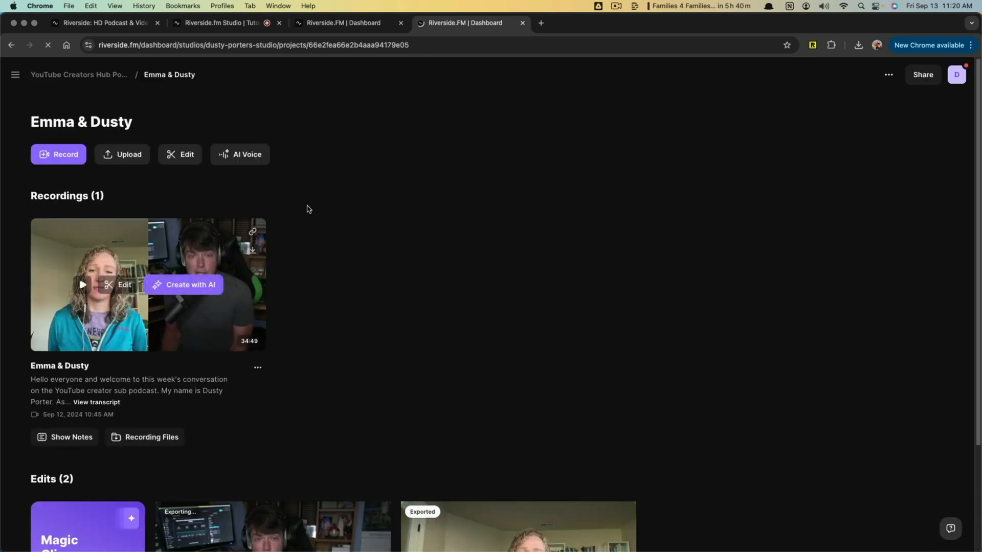
pyautogui.scroll(-3, 333, 211)
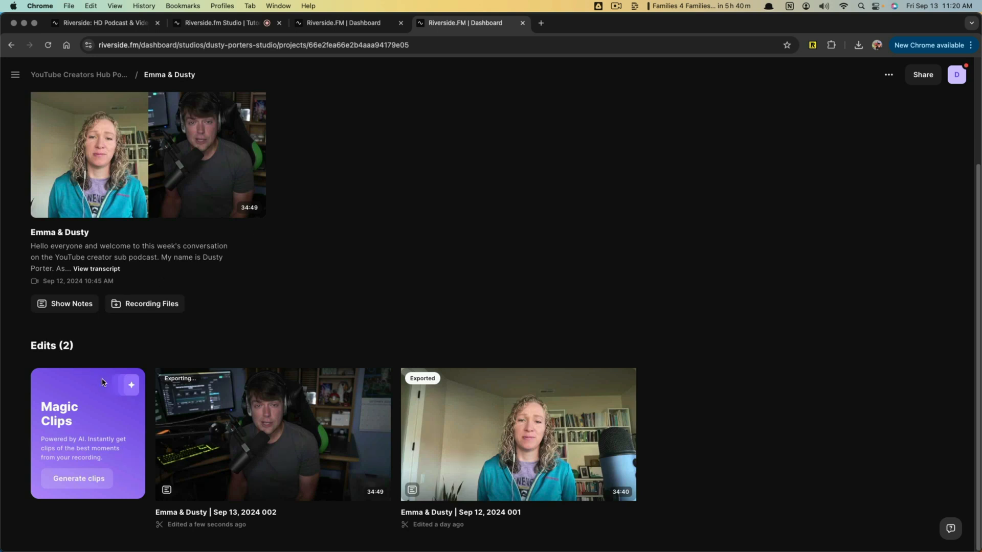
pyautogui.moveTo(414, 439)
pyautogui.moveTo(504, 406)
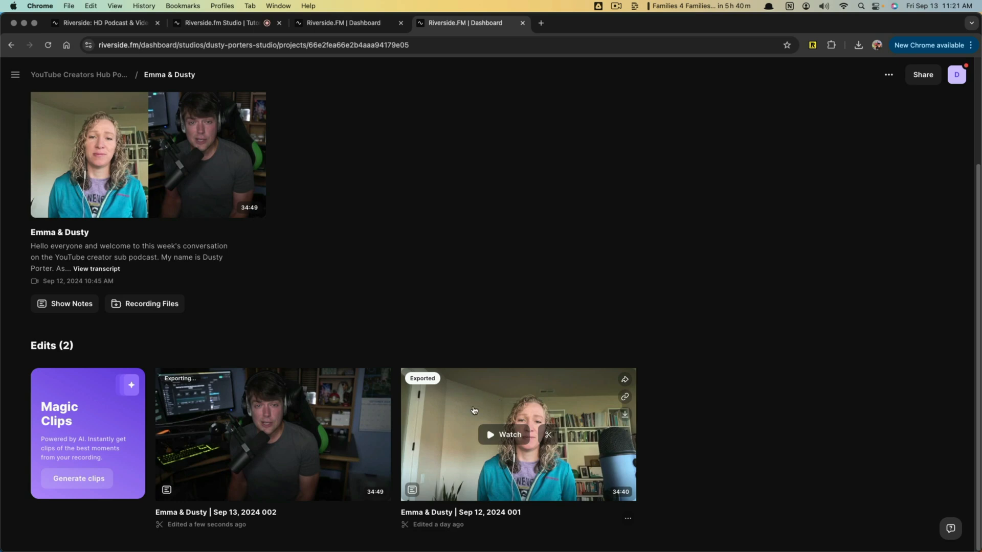
# - Start a new edit of the interview recording and open its audio export options
pyautogui.click(386, 23)
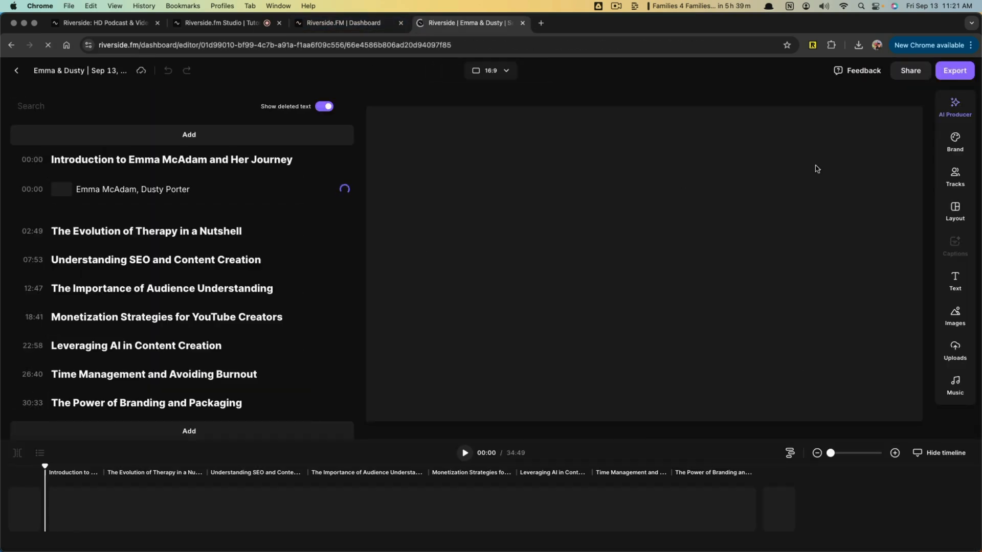
pyautogui.click(954, 71)
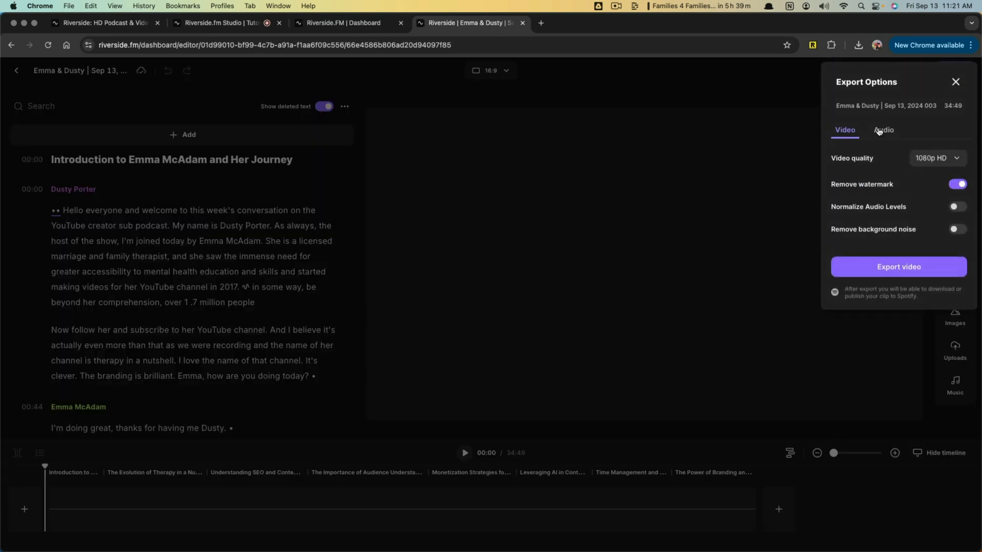
pyautogui.click(877, 131)
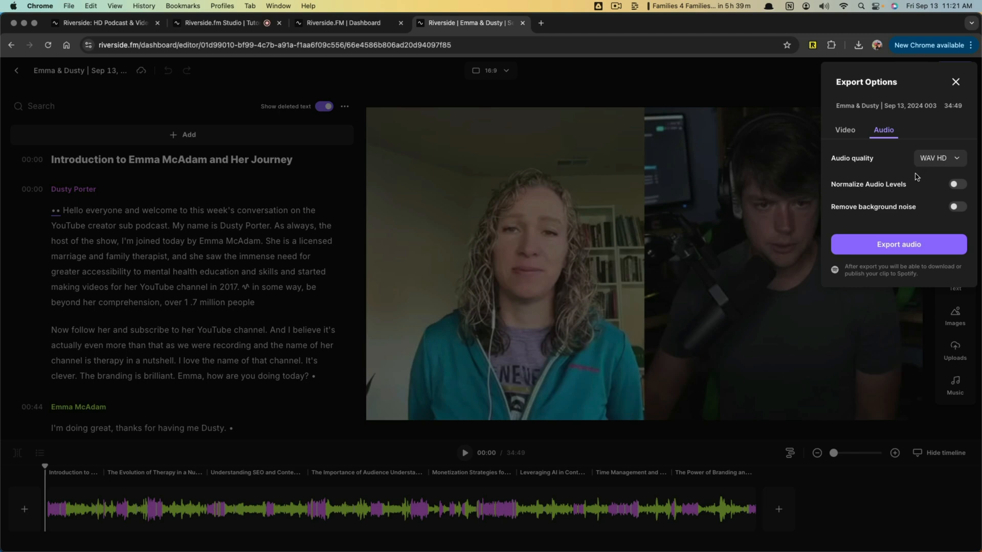
# - Check the recordings and edits on the Tutorial studio's project page and return to the audio export options
pyautogui.click(335, 24)
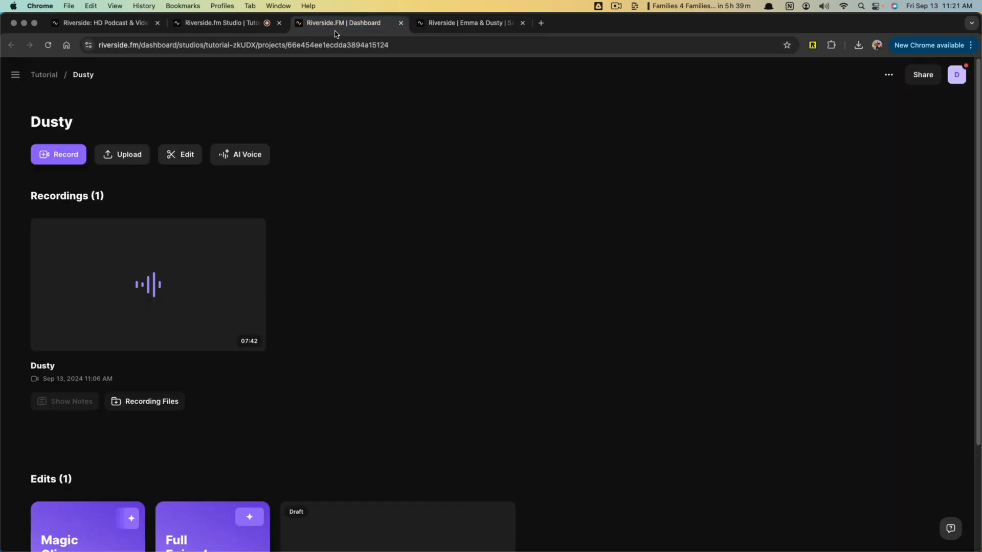
pyautogui.scroll(-3, 620, 304)
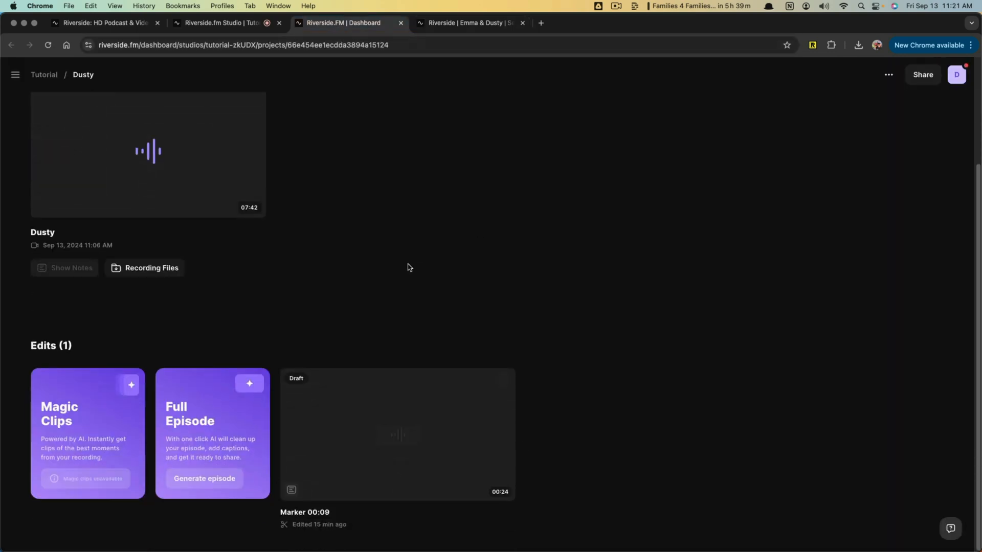
pyautogui.scroll(3, 372, 270)
pyautogui.click(464, 25)
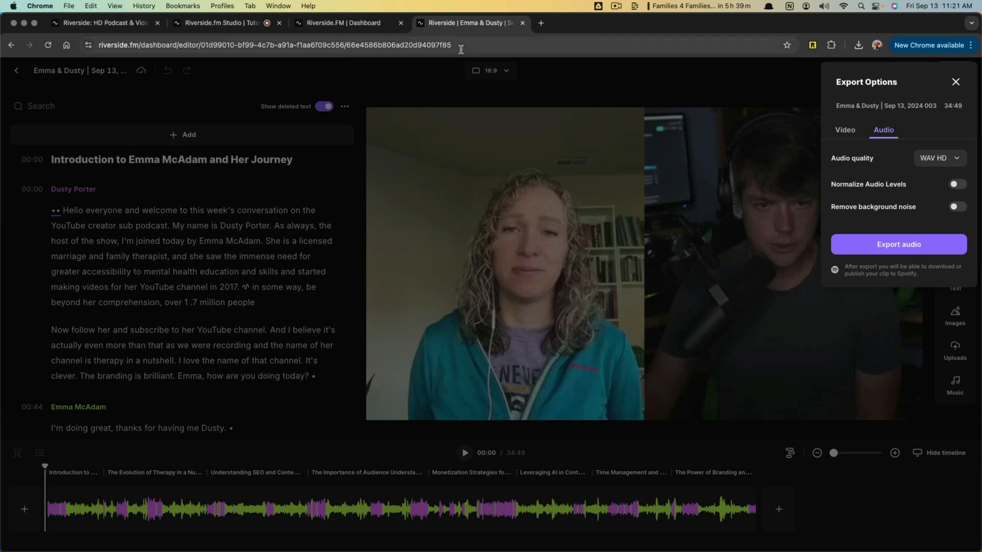
# - Export the interview's audio in WAV HD quality and view it among the project's edits
pyautogui.click(894, 242)
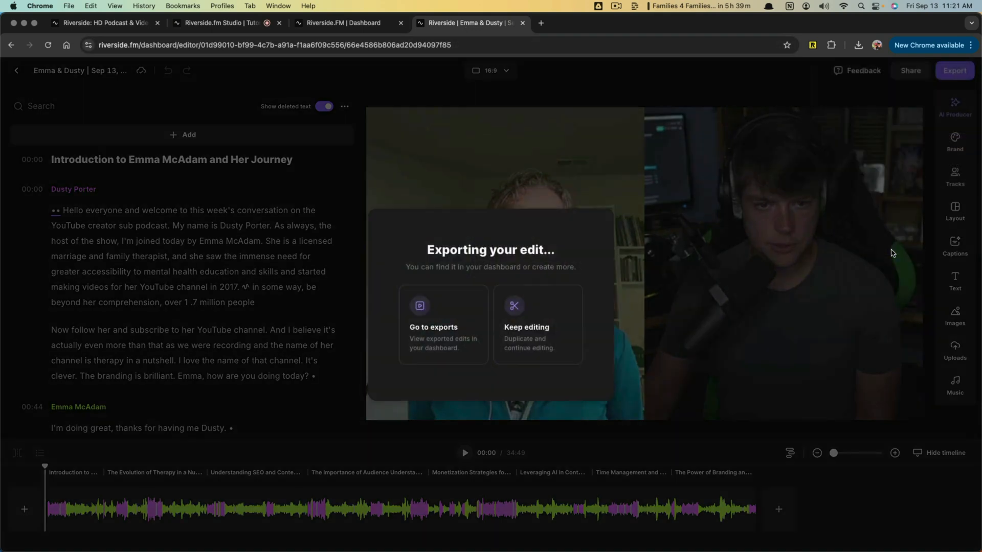
pyautogui.click(453, 345)
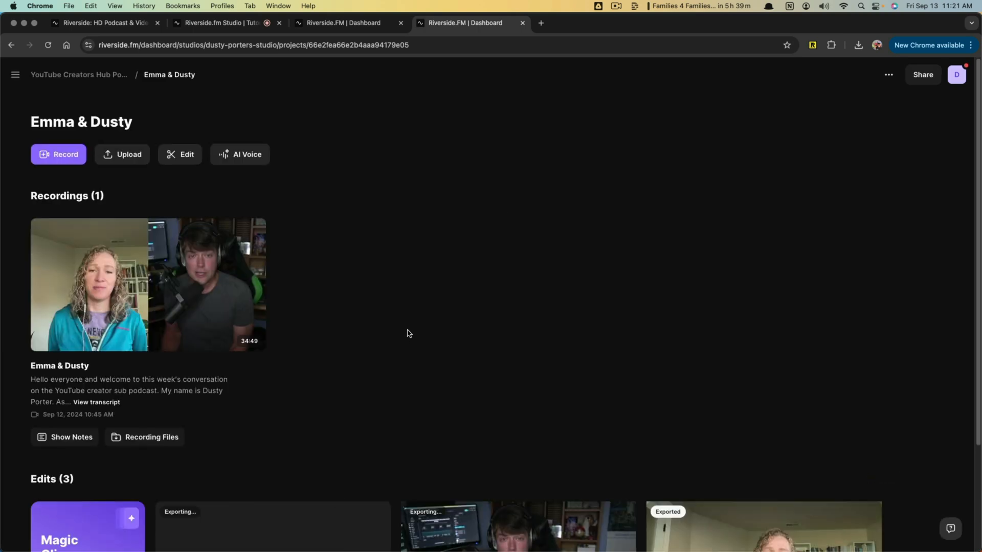
pyautogui.scroll(-3, 389, 268)
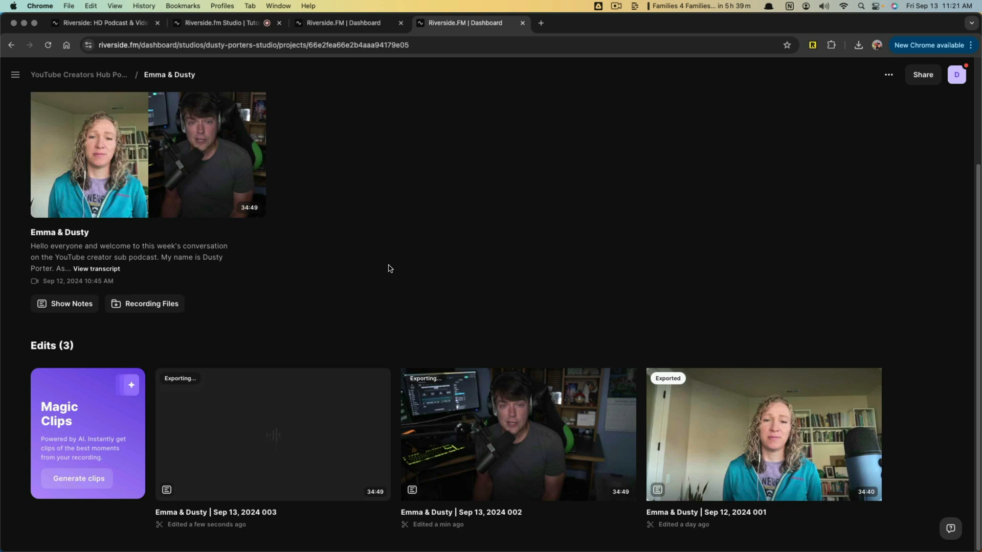
# - Generate Magic Clips from the interview recording
pyautogui.scroll(1, 390, 268)
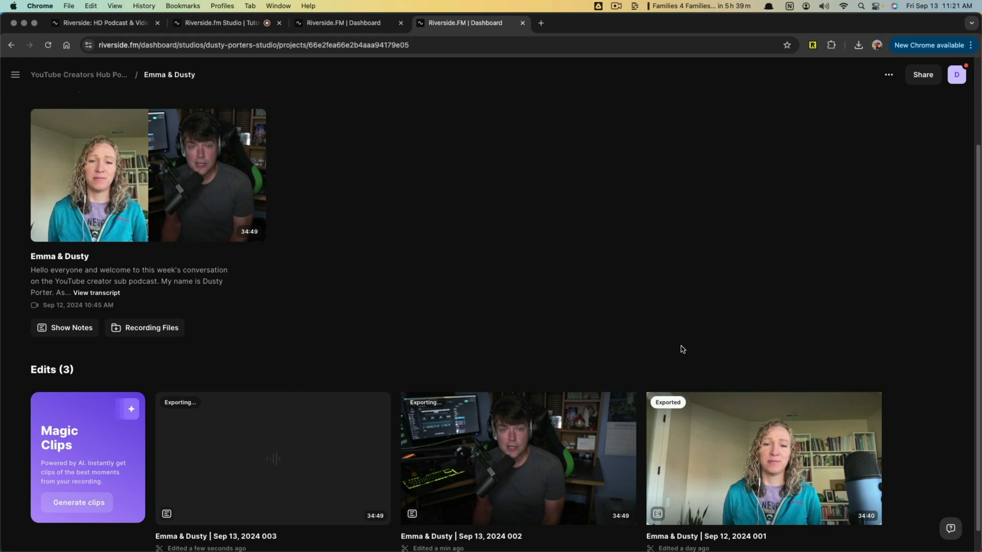
pyautogui.click(78, 510)
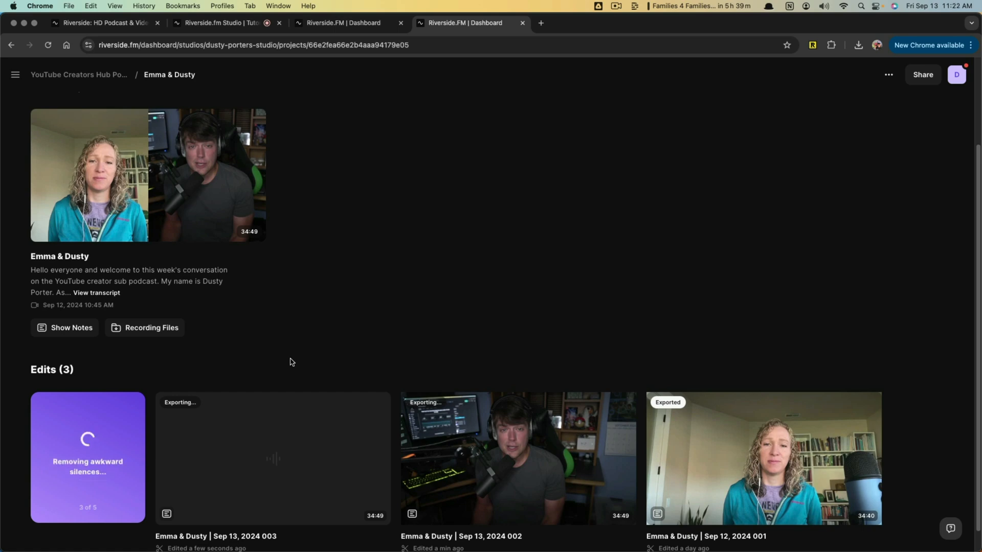
# - Look at the AI Voice text-to-speech form for the project and close it
pyautogui.scroll(1, 234, 342)
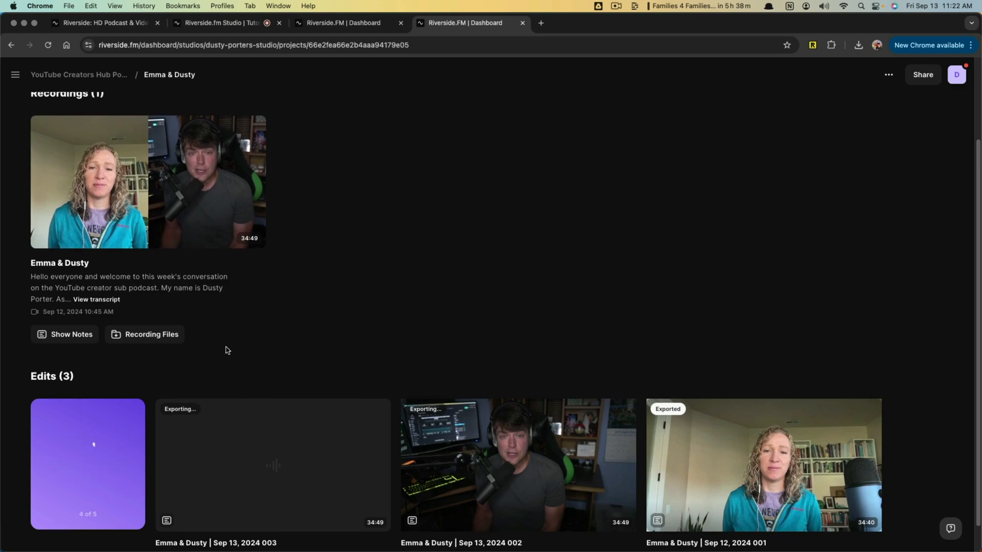
pyautogui.scroll(4, 294, 418)
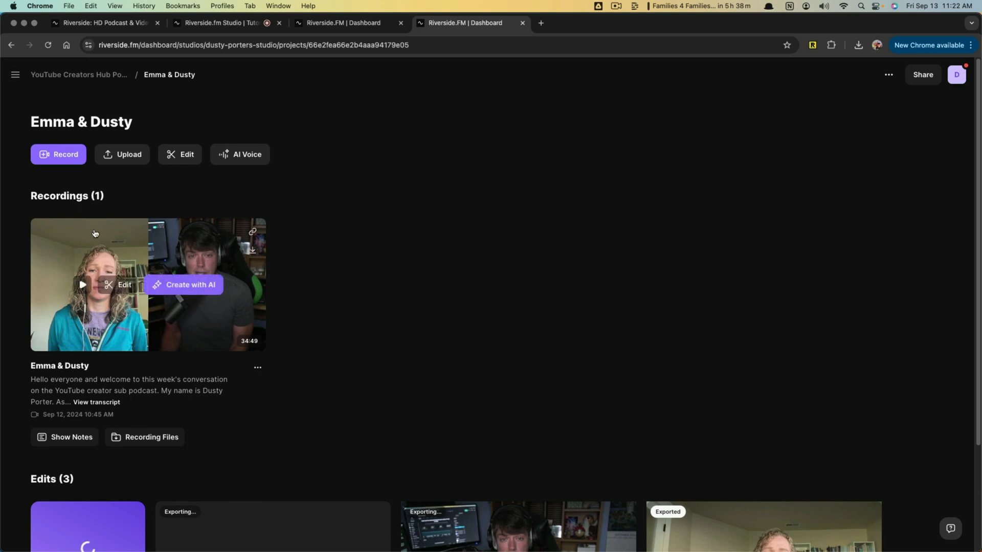
pyautogui.click(255, 159)
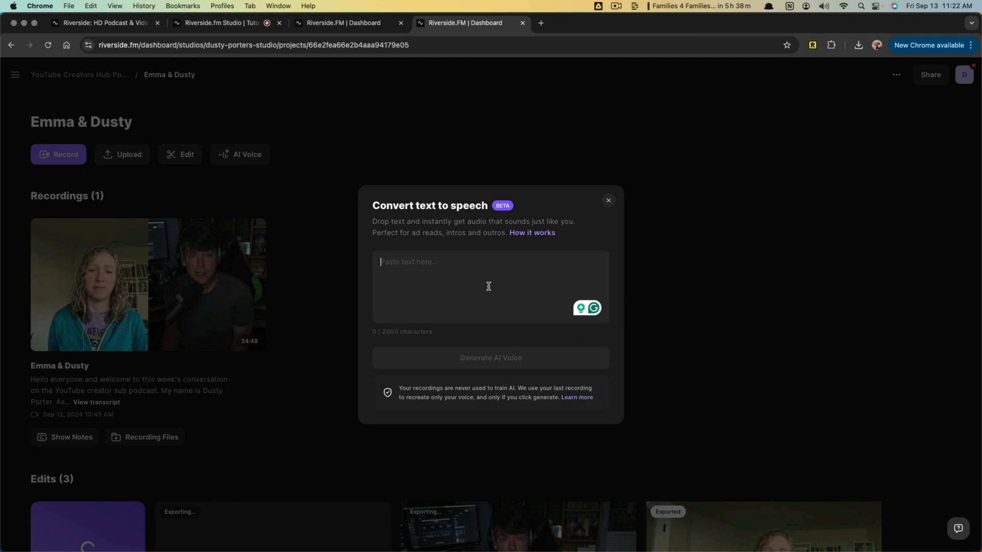
pyautogui.click(609, 202)
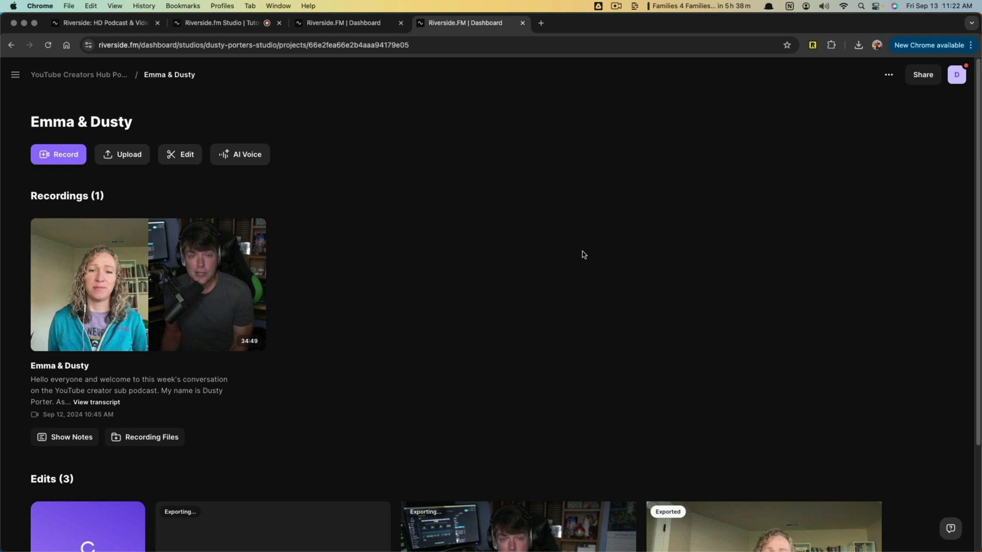
# - Create a project titled "Name" in the YouTube Creators Hub studio and look at its audio or video upload form
pyautogui.click(105, 77)
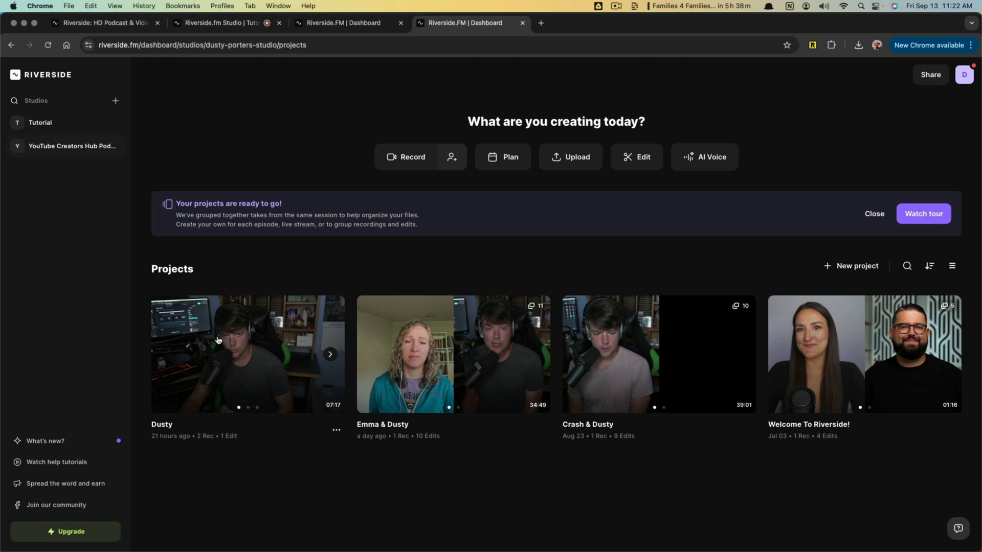
pyautogui.click(857, 266)
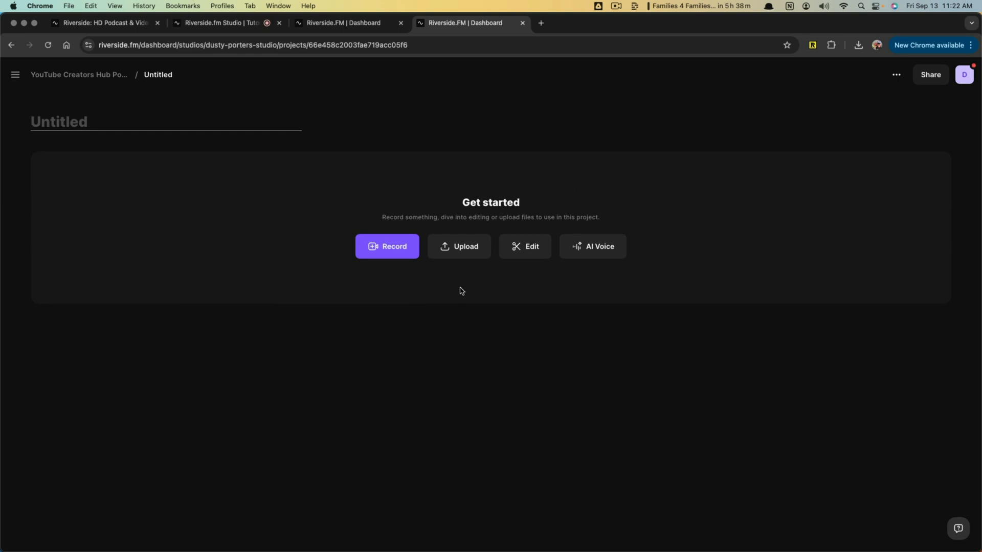
pyautogui.write('Name')
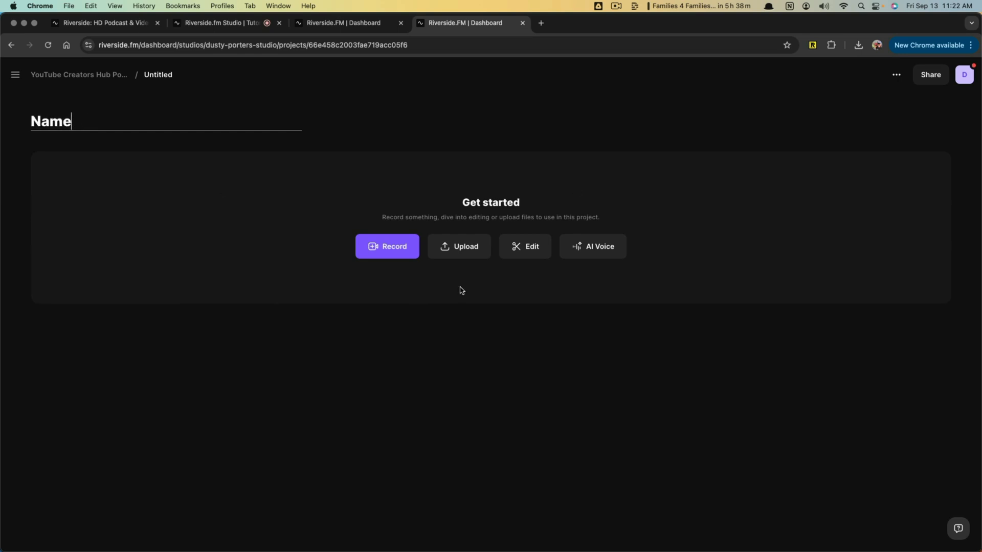
pyautogui.click(451, 250)
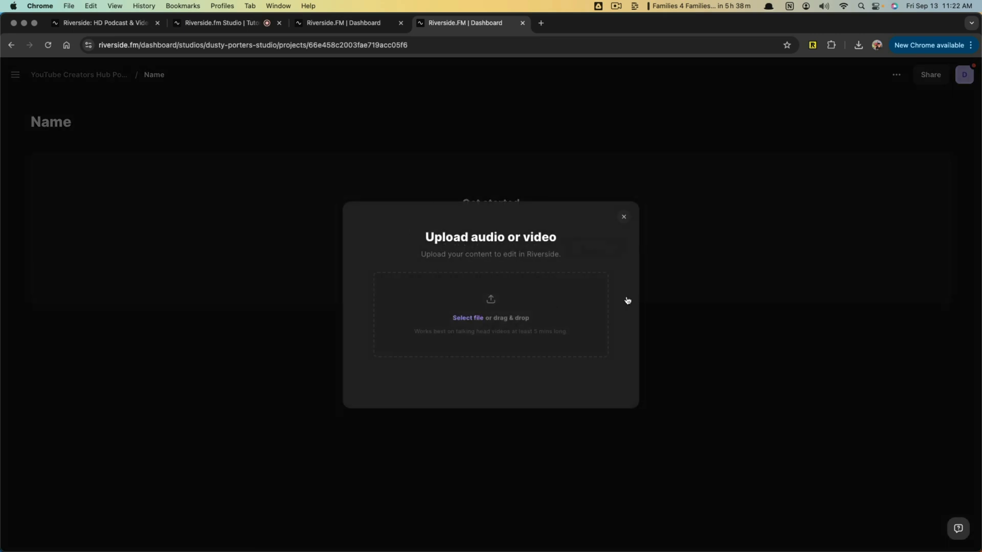
pyautogui.click(623, 216)
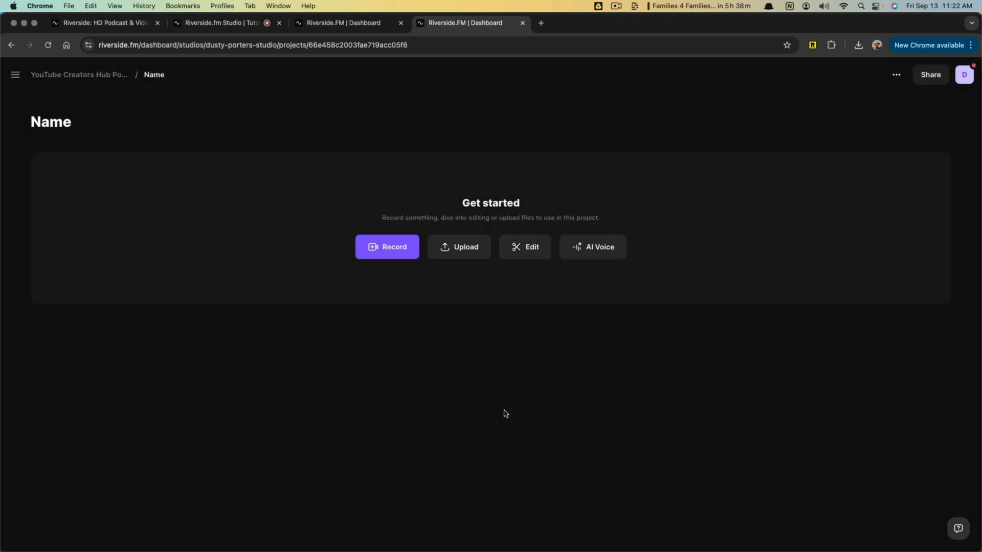
# - Remove the "Name" project from the YouTube Creators Hub studio's projects
pyautogui.click(56, 77)
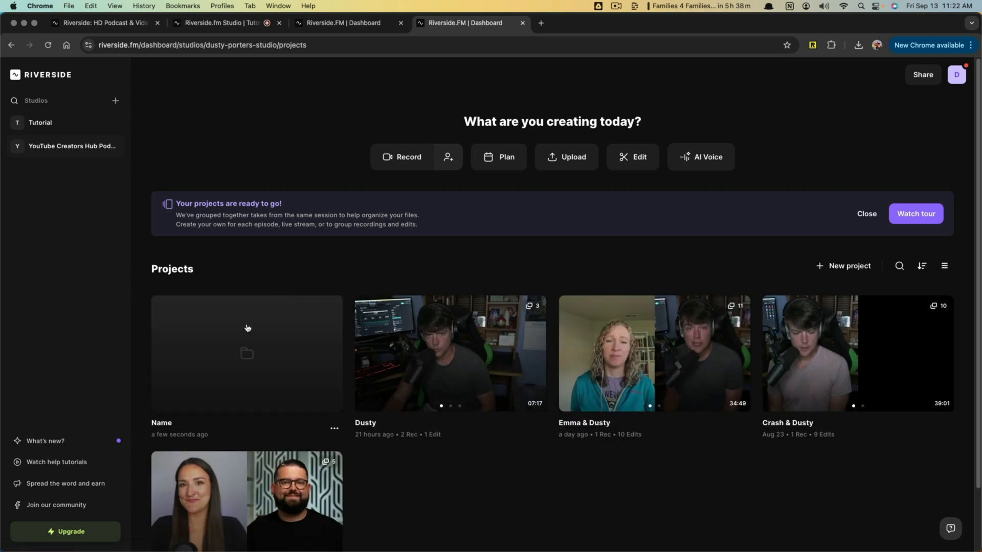
pyautogui.click(335, 430)
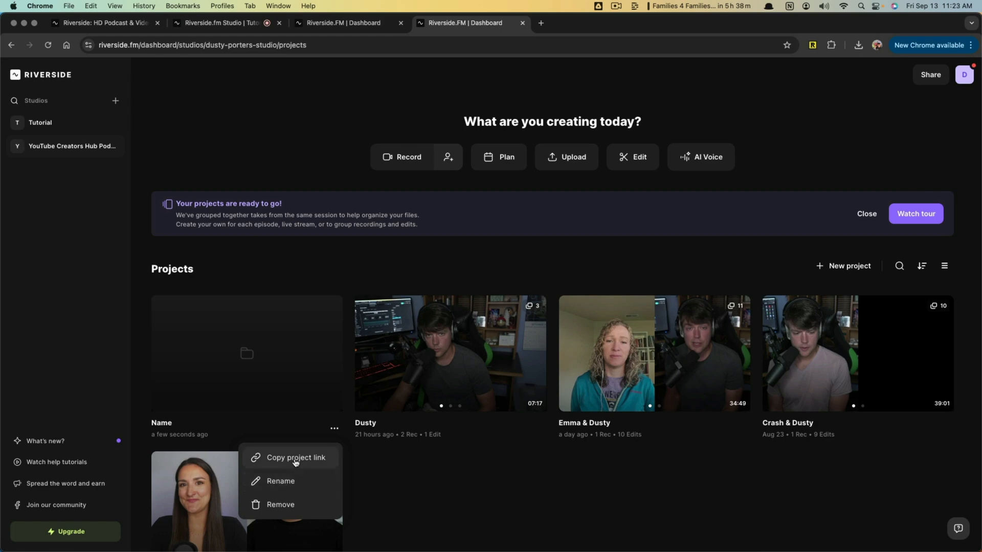
pyautogui.click(284, 505)
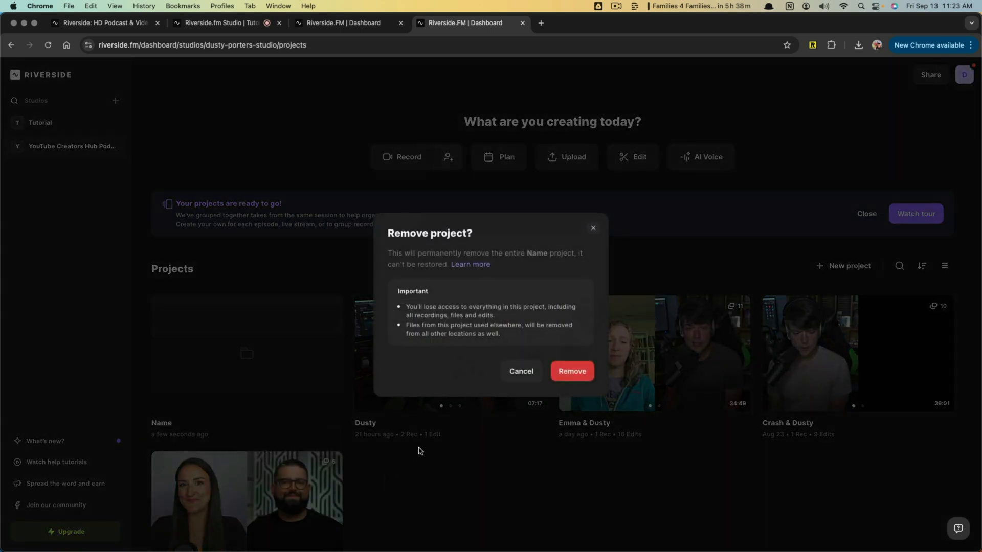
pyautogui.click(585, 369)
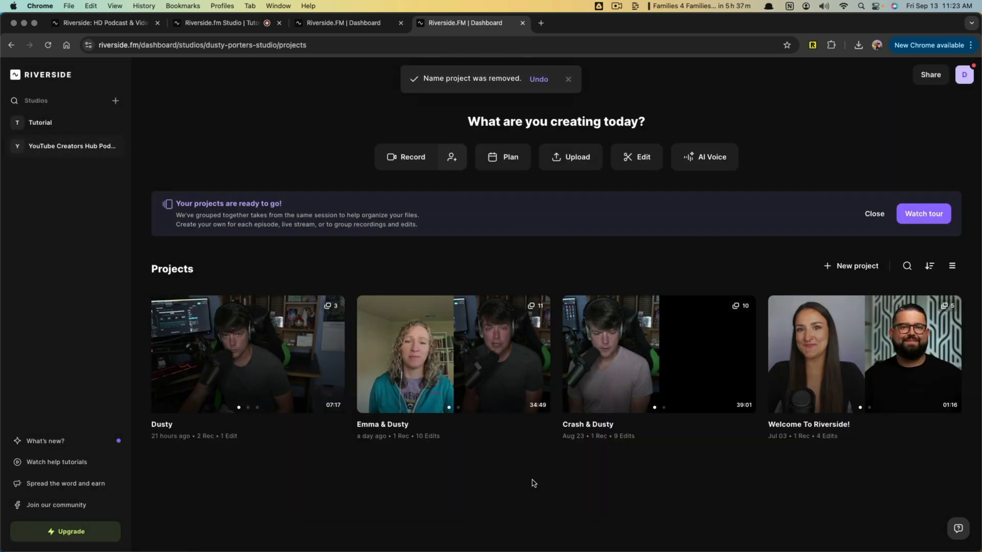